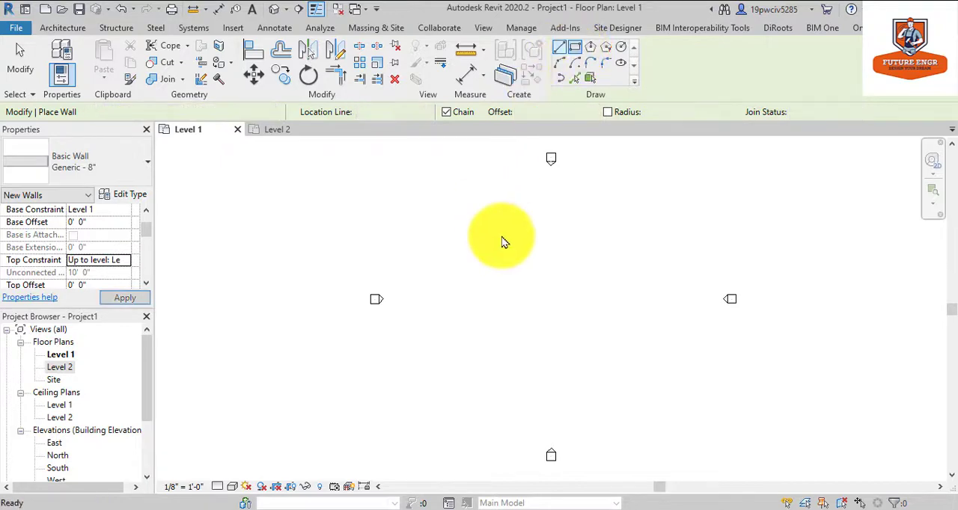
Draw a rectangle of Generic - 8" walls about 76' by 56' between the elevation markers on Level 1.
click(459, 229)
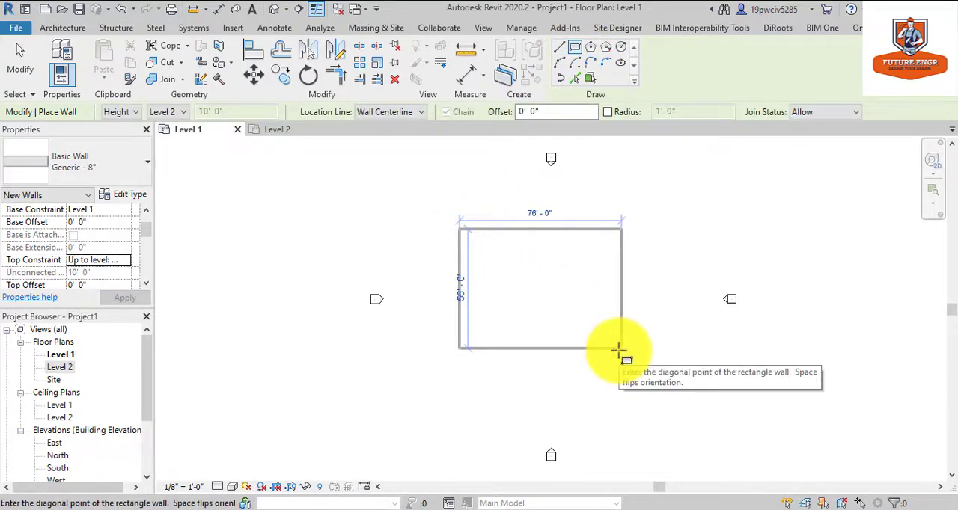
click(620, 348)
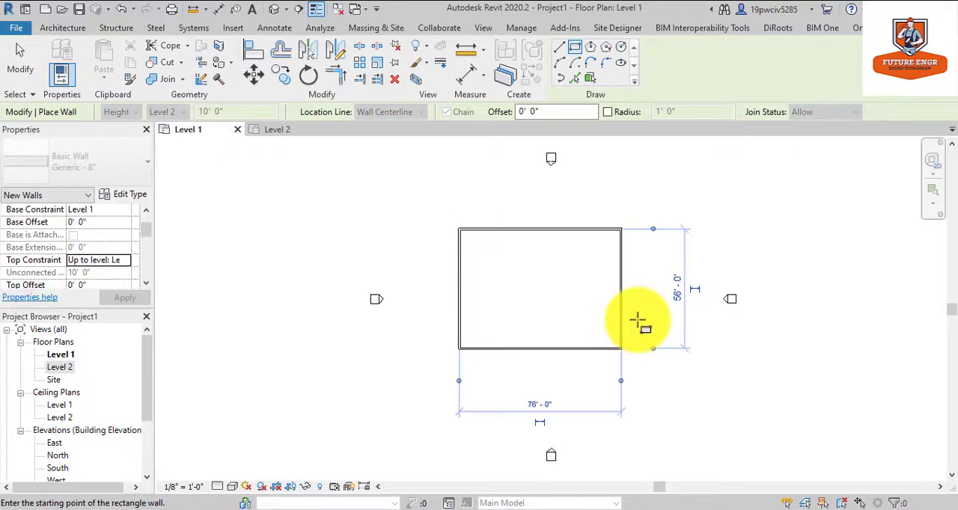
key(Escape)
key(Escape)
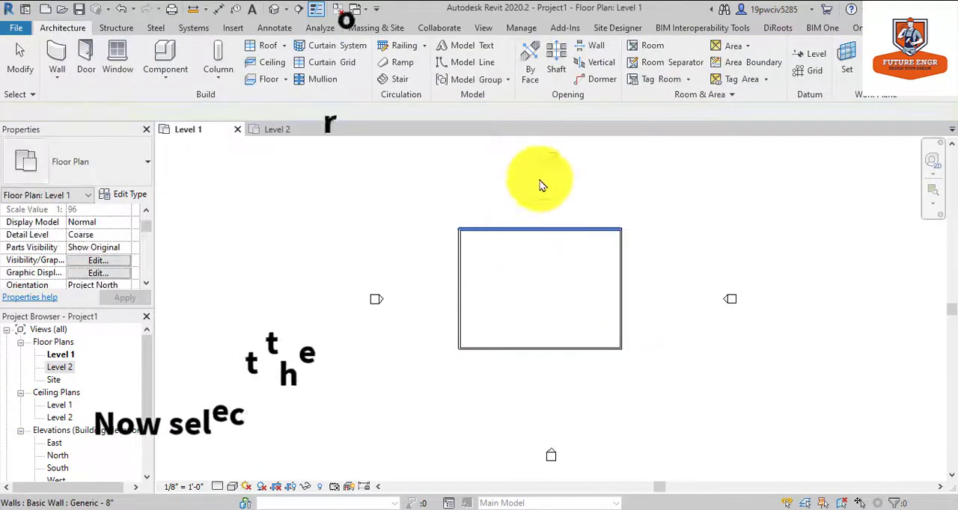
Start a roof by footprint based on Level 2 and sketch a rectangular boundary offset 1' outside the building's walls.
click(270, 46)
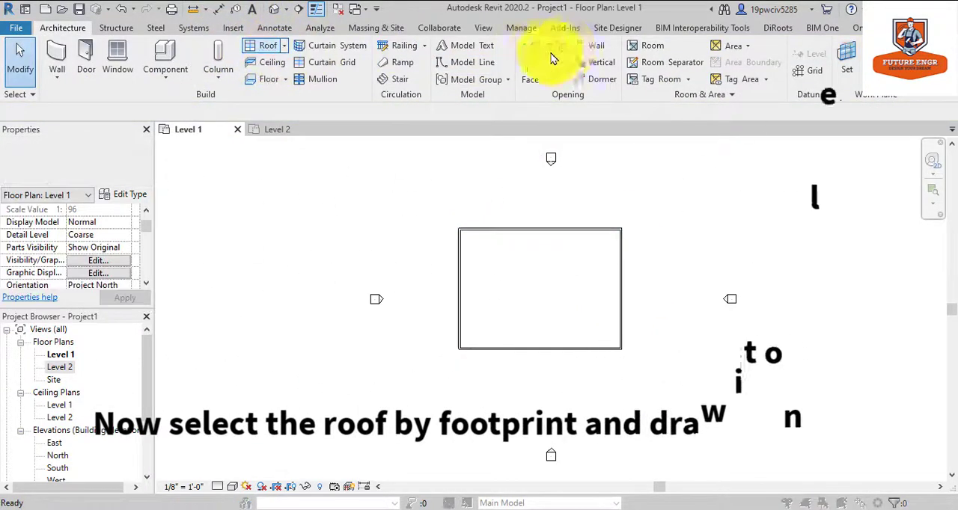
click(471, 297)
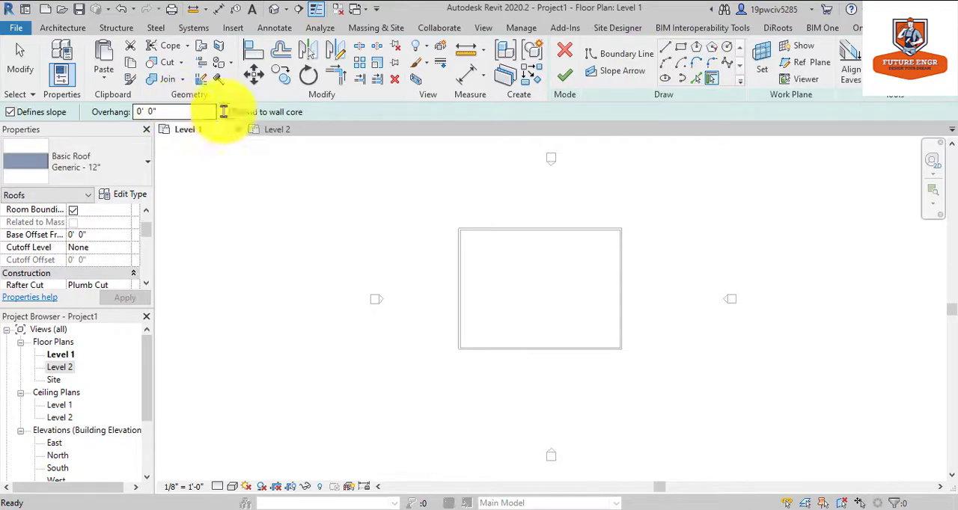
click(680, 47)
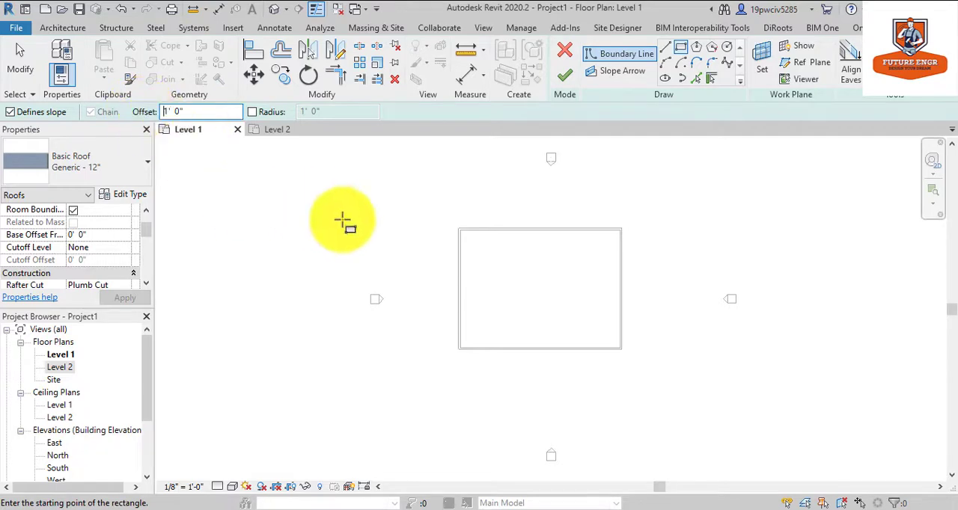
scroll(506, 269, up, 8)
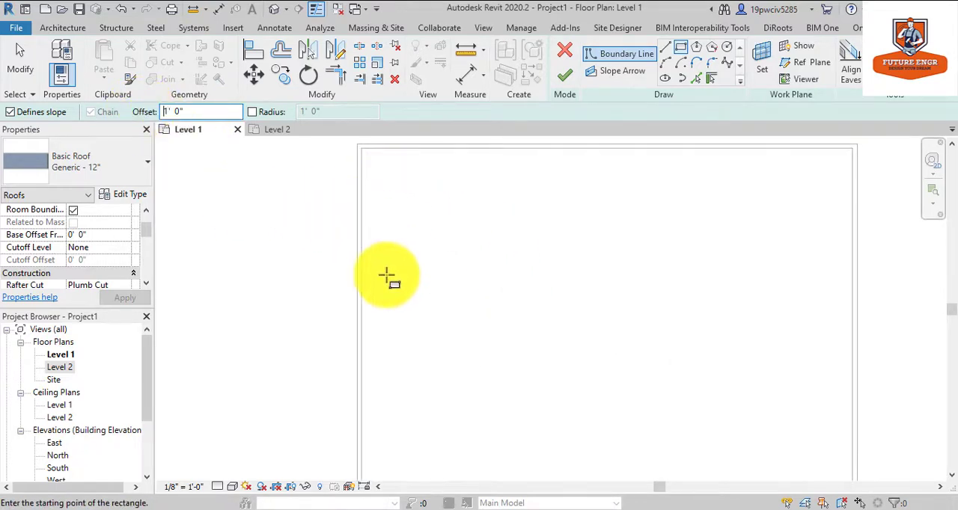
scroll(388, 273, down, 2)
click(367, 179)
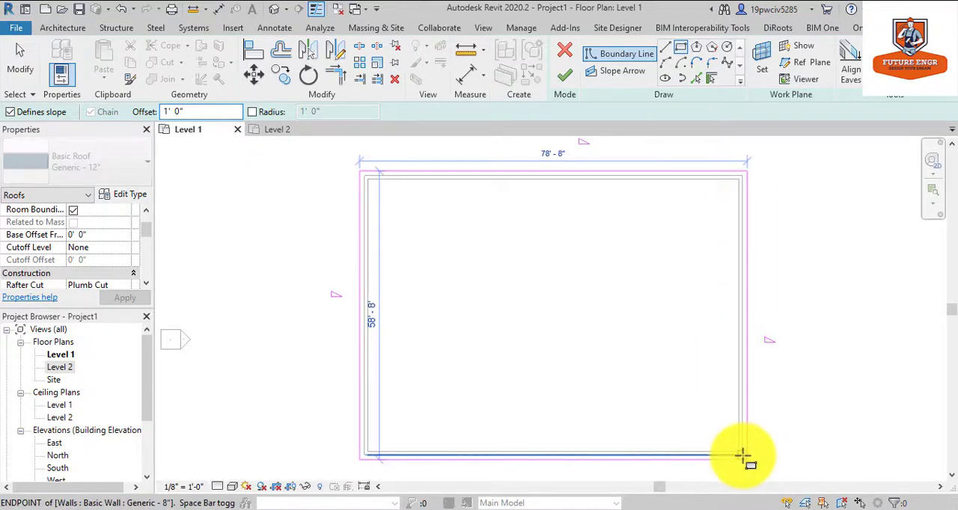
scroll(742, 455, up, 5)
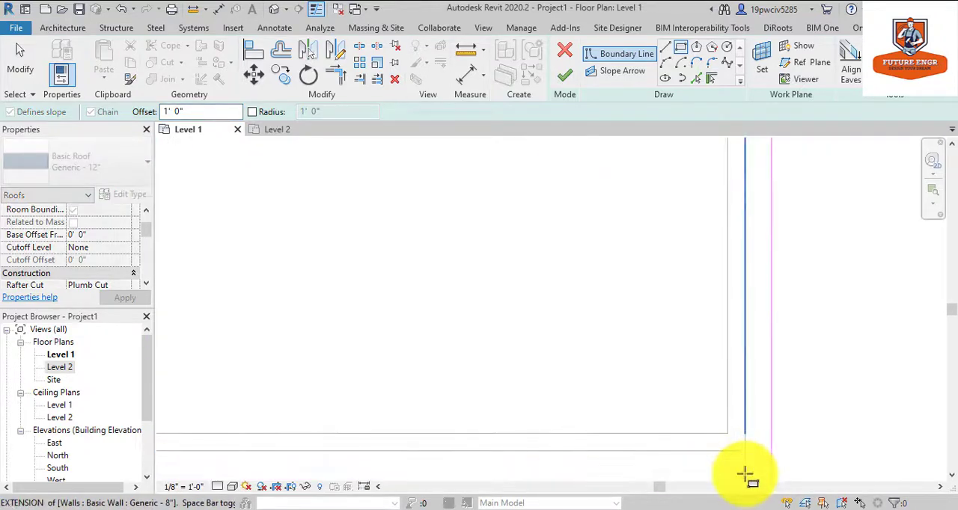
scroll(745, 453, down, 1)
click(696, 404)
scroll(695, 354, down, 3)
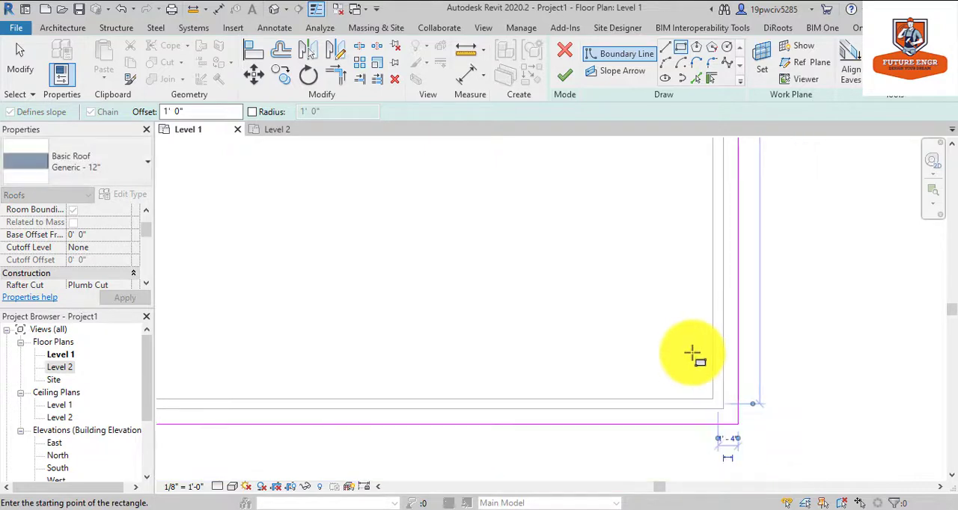
scroll(693, 352, down, 3)
key(Escape)
key(Escape)
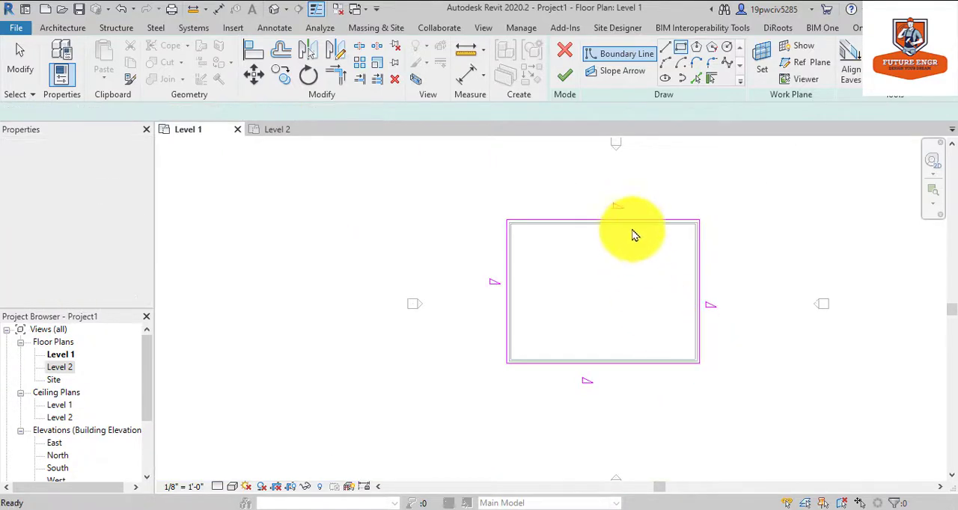
Turn off the roof slope on the two long horizontal boundary lines and finish the roof footprint.
click(632, 222)
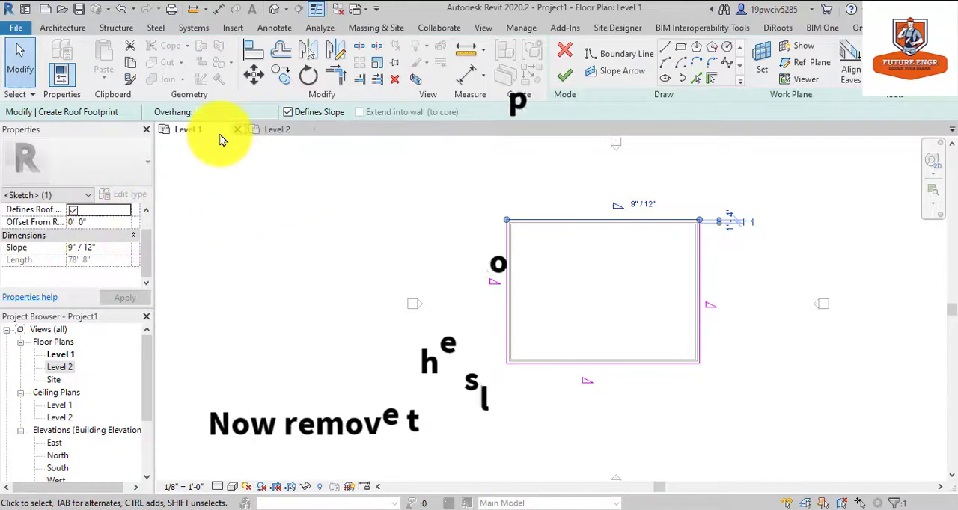
click(73, 211)
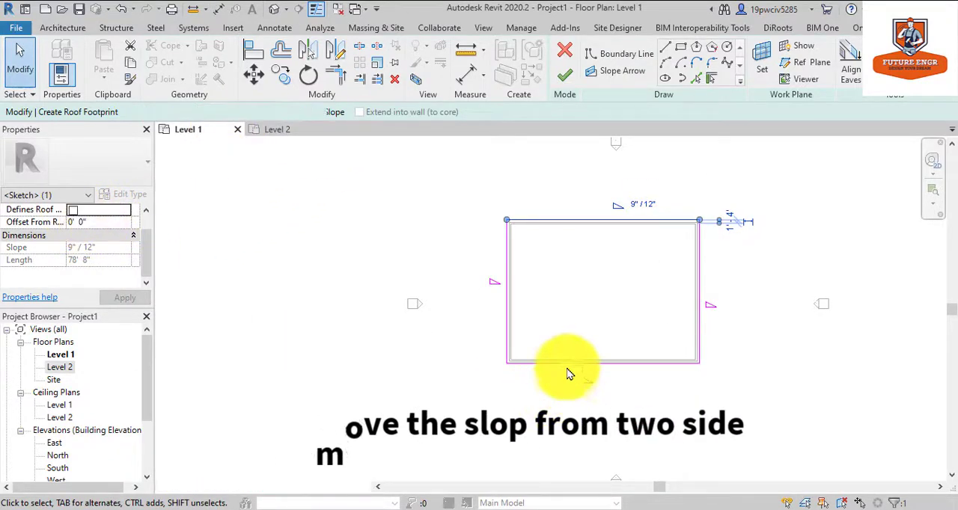
click(567, 364)
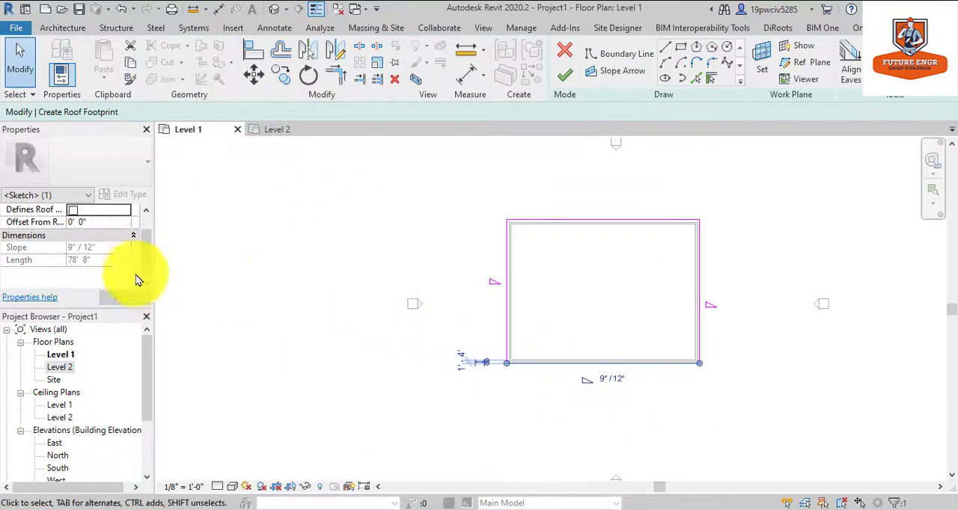
click(72, 211)
click(508, 271)
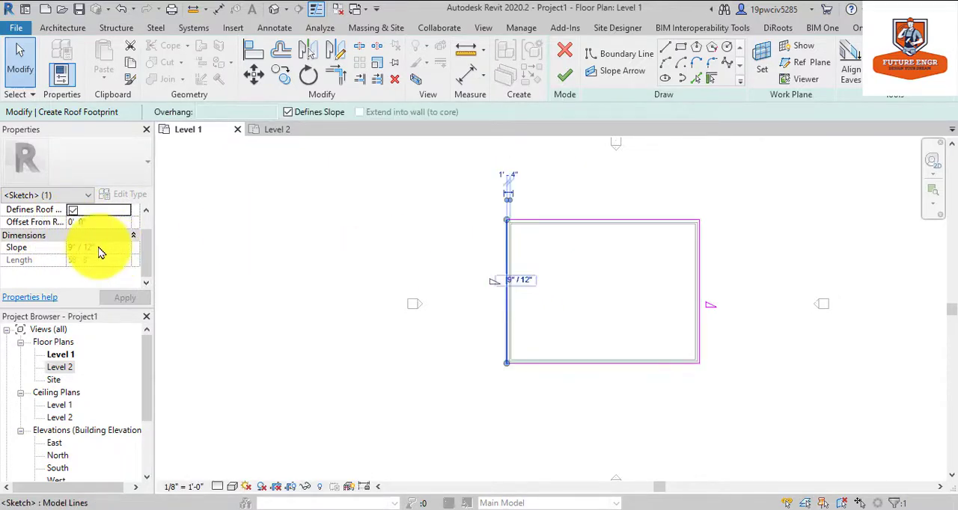
click(700, 261)
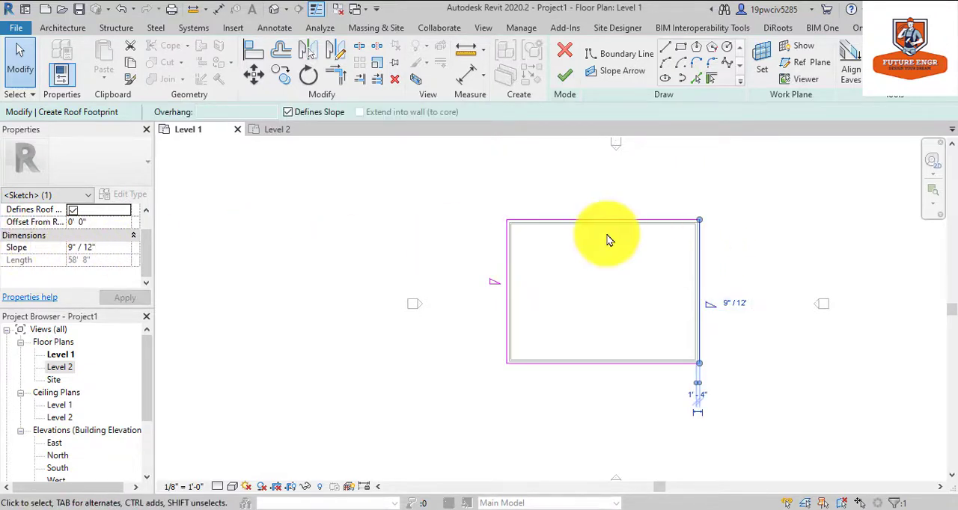
click(565, 80)
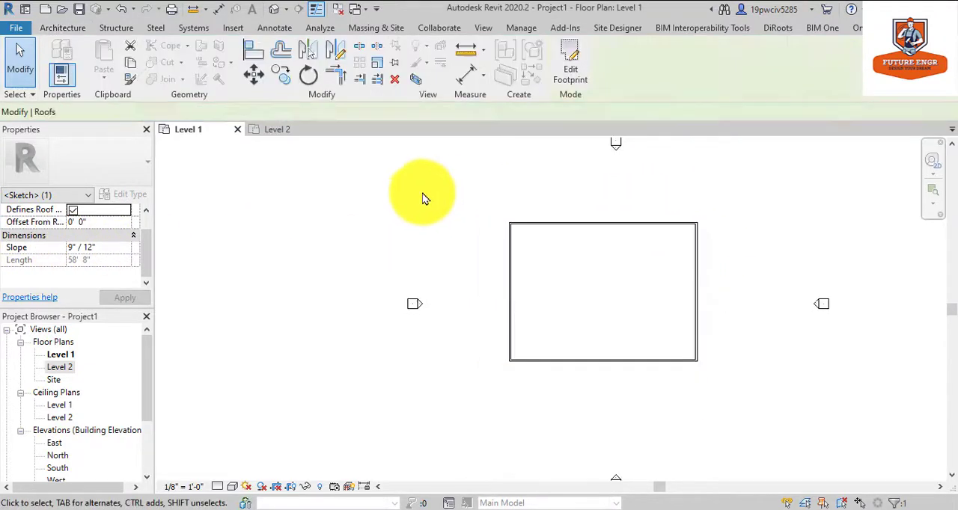
Open the default 3D view and attach the top of the open front gable wall to the roof.
click(274, 10)
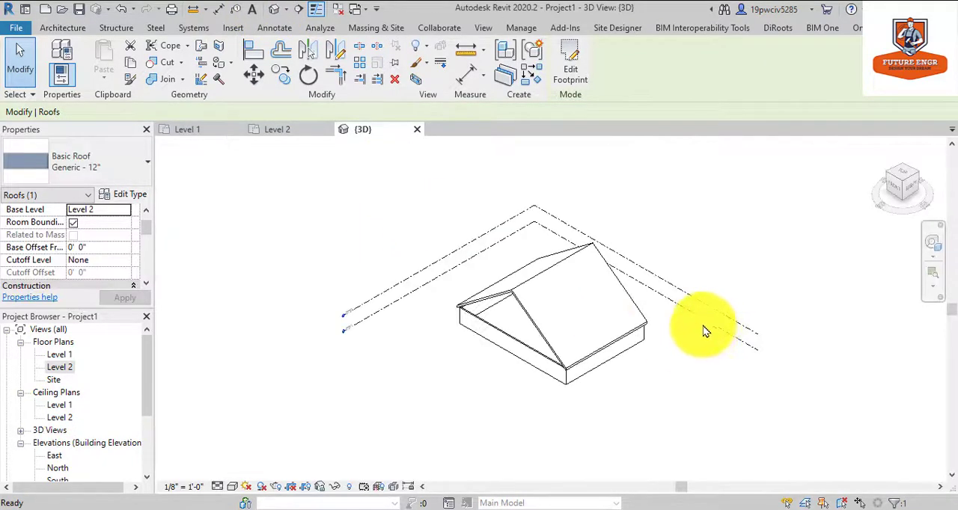
scroll(610, 337, up, 4)
scroll(610, 337, down, 3)
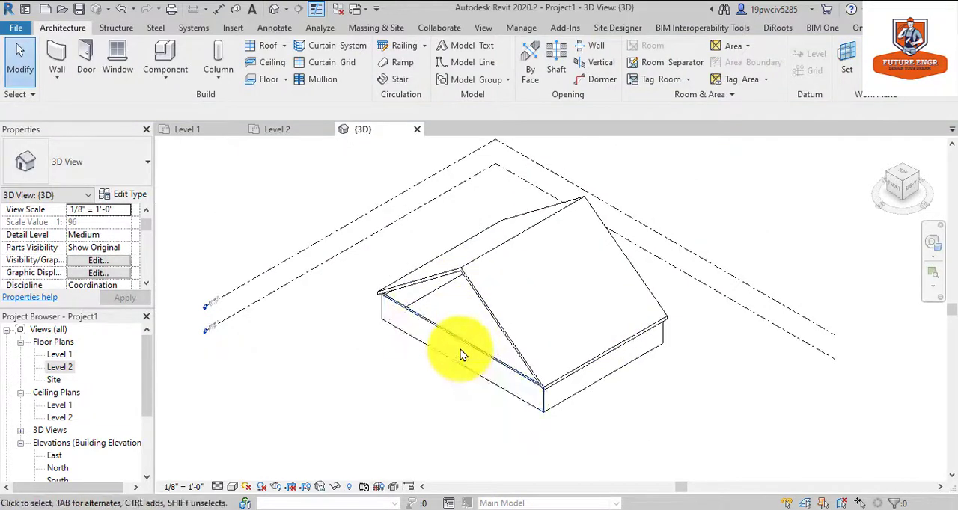
click(441, 339)
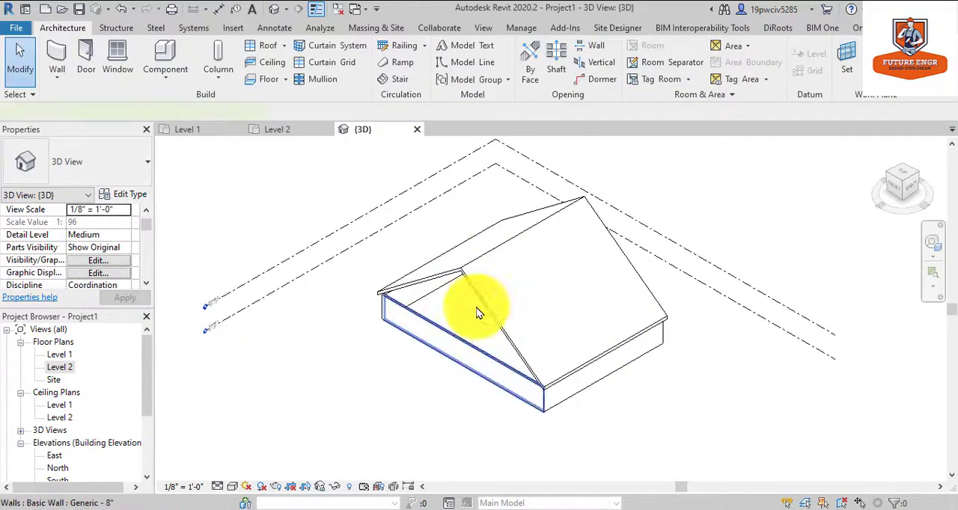
click(667, 69)
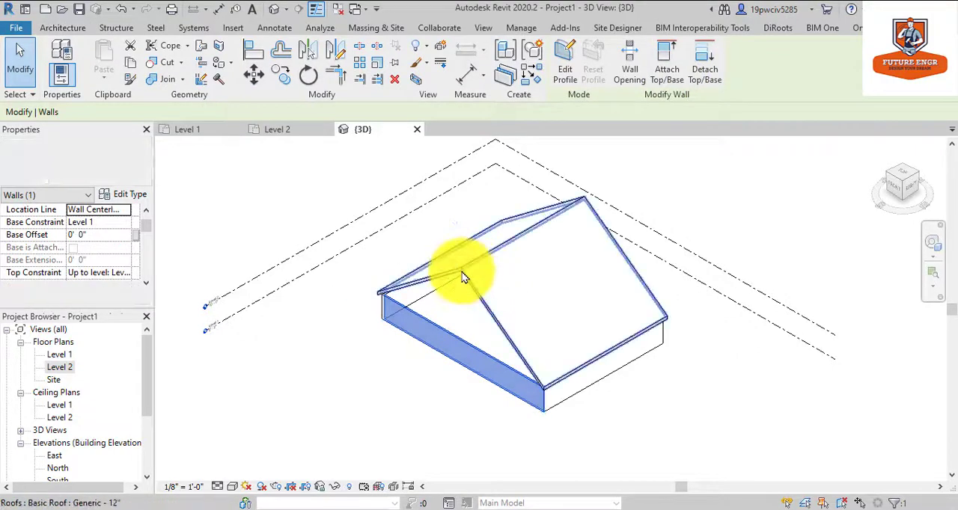
click(464, 273)
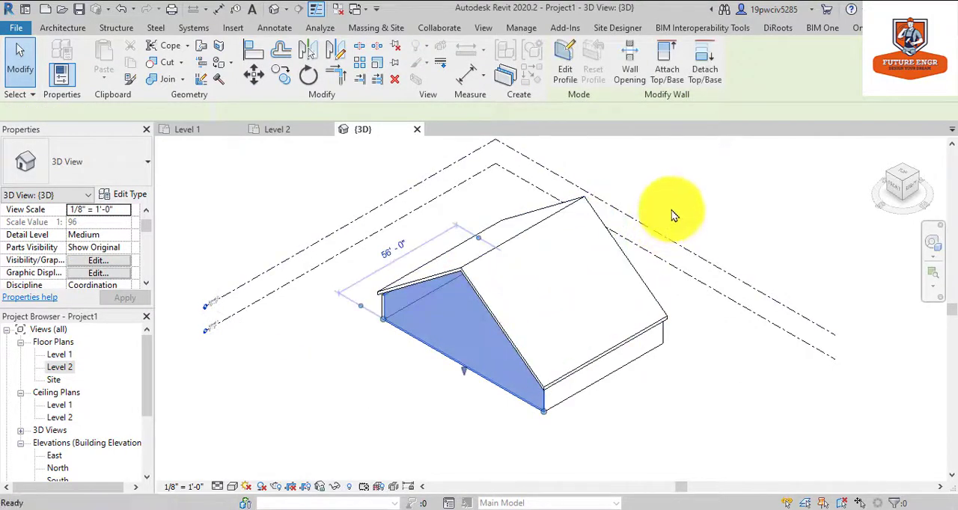
key(Escape)
Attach the top of the gable wall on the opposite end of the building to the roof.
click(926, 249)
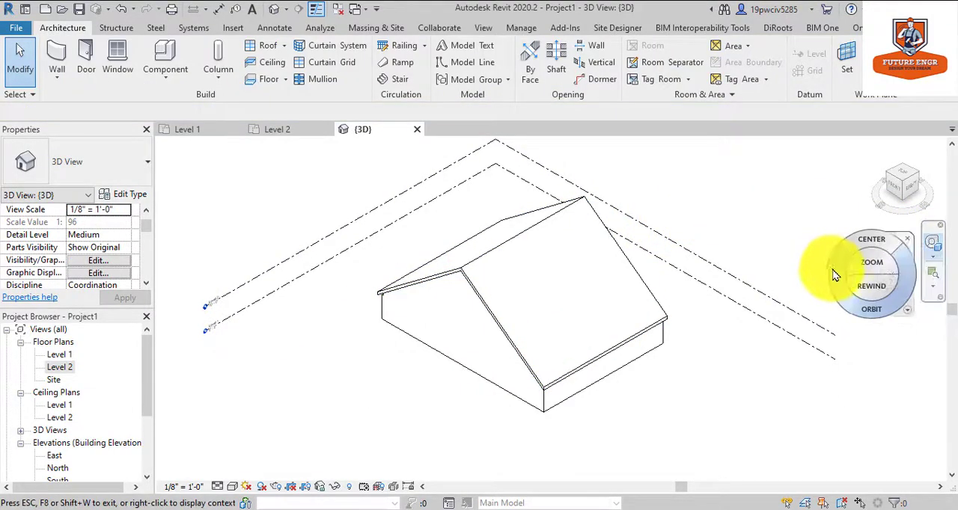
drag(816, 267, 591, 275)
key(Escape)
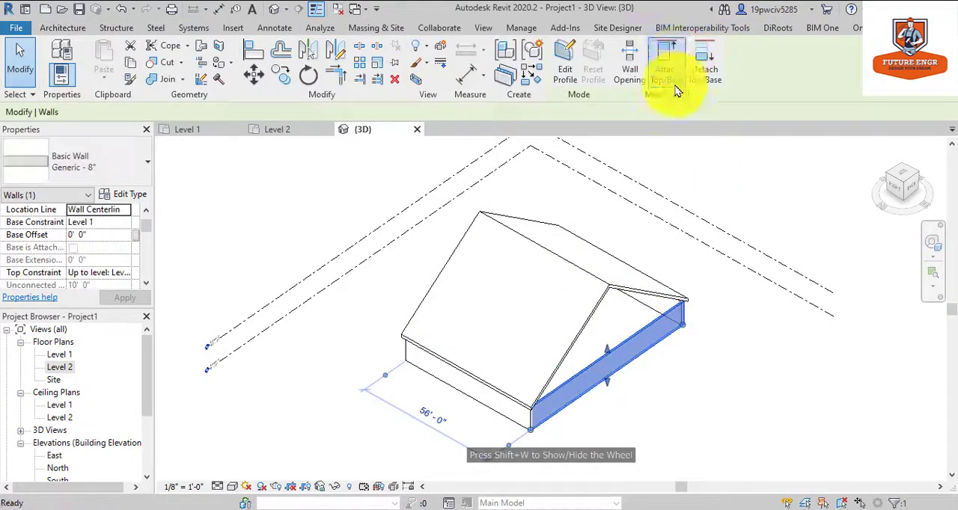
click(666, 67)
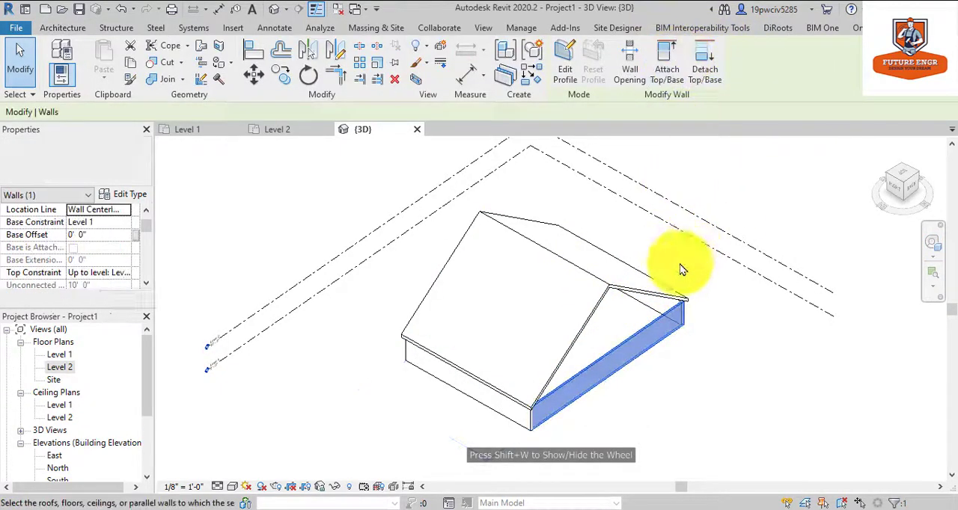
click(643, 284)
click(631, 246)
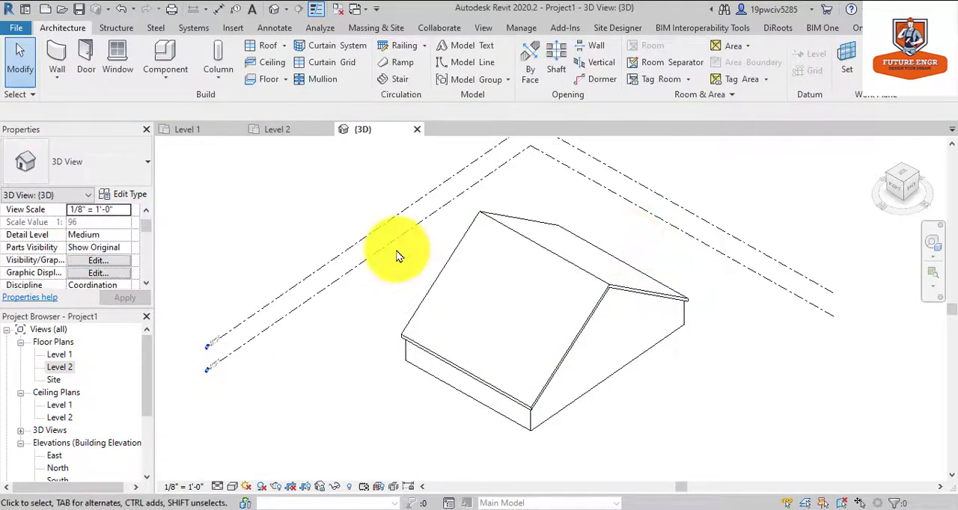
On the Level 2 plan, draw a closed rectangle of dormer walls about 21' by 12'-6" starting on the building's west wall.
double_click(63, 369)
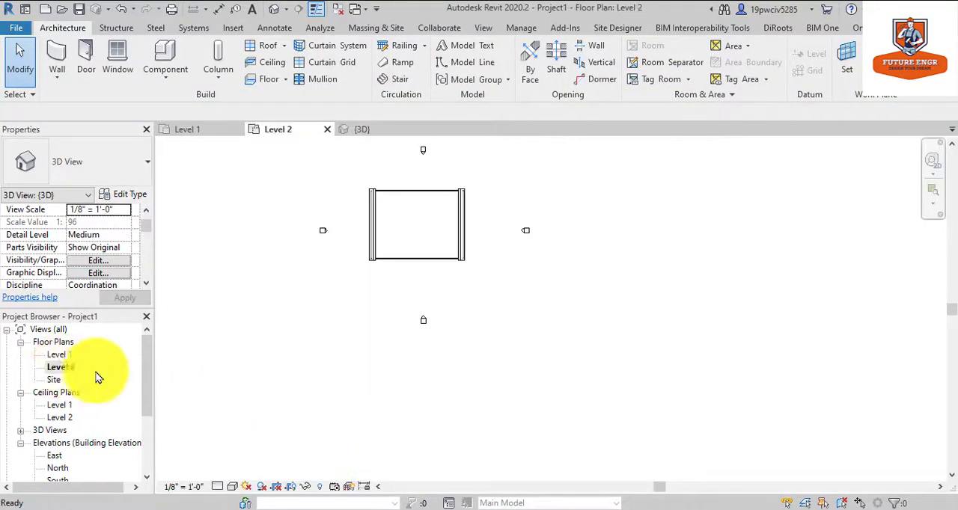
scroll(387, 218, up, 4)
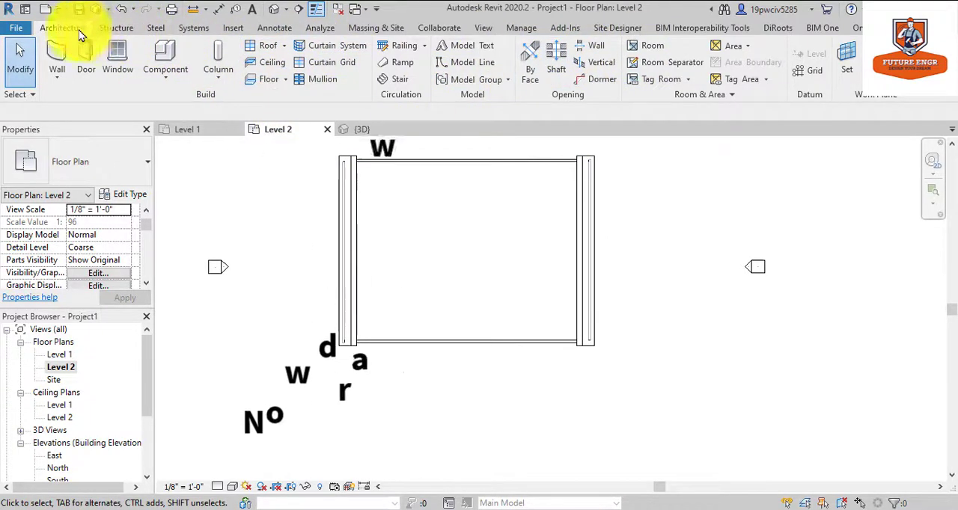
click(59, 62)
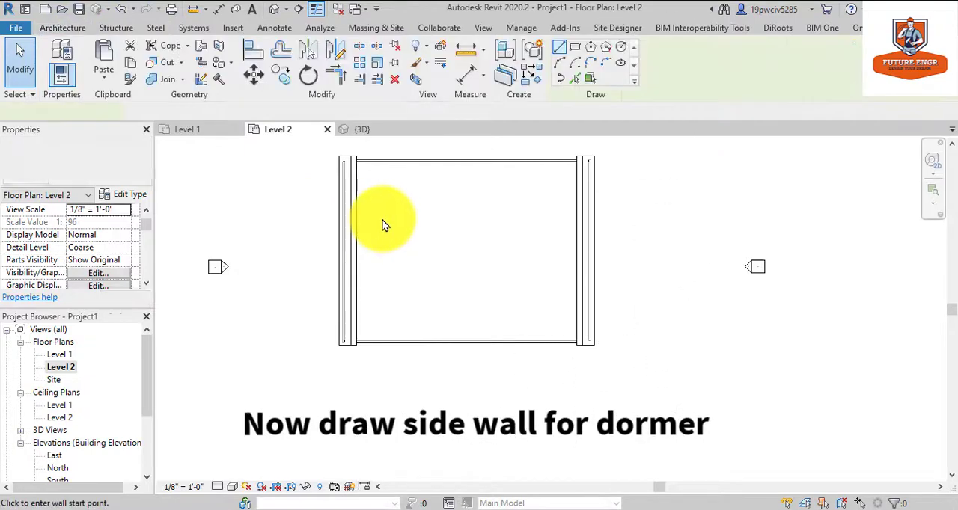
scroll(382, 209, up, 3)
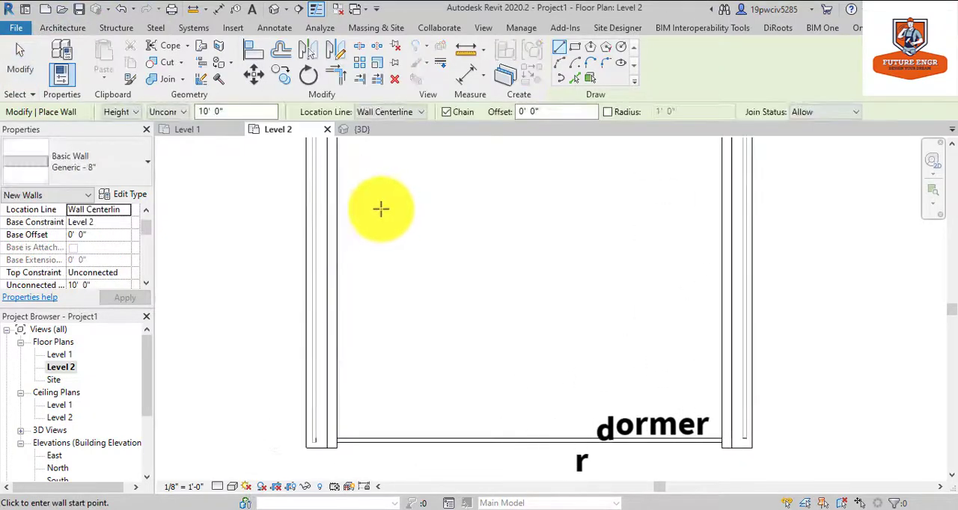
click(316, 251)
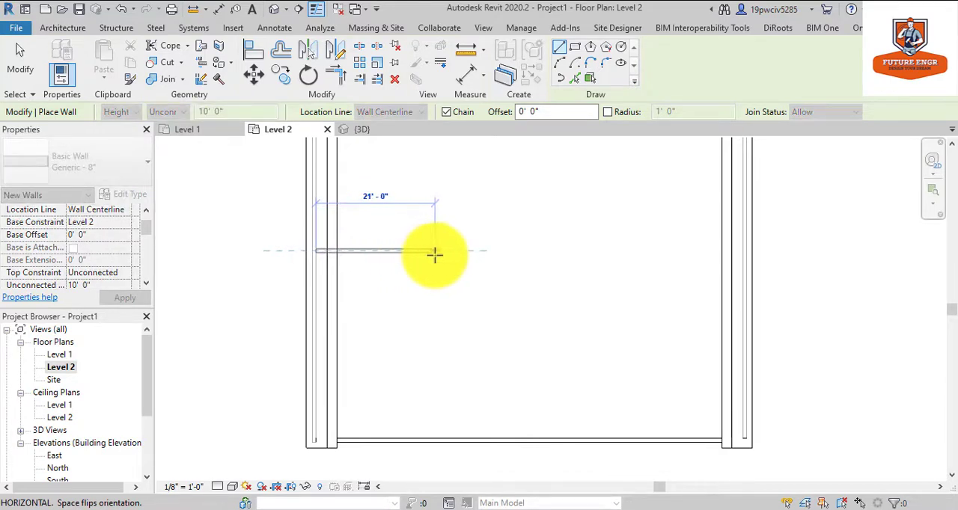
click(435, 252)
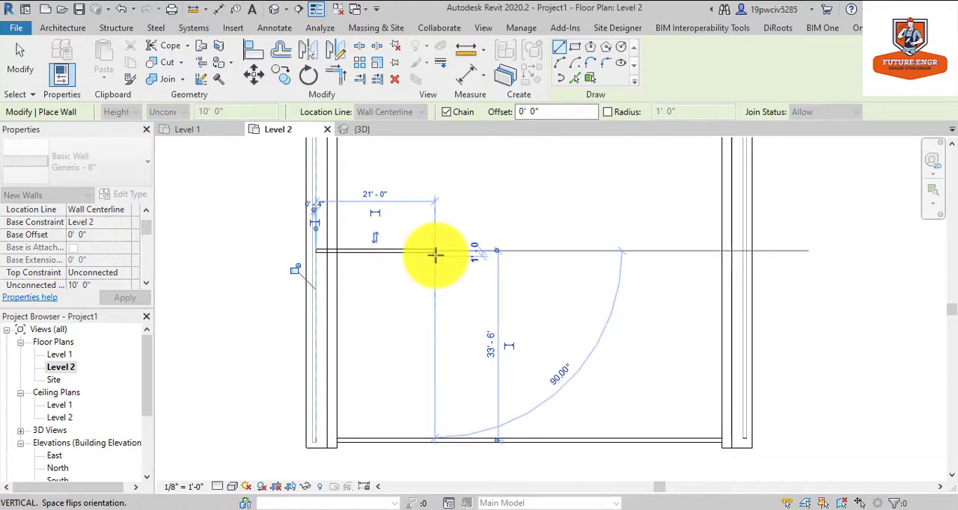
click(433, 321)
click(315, 322)
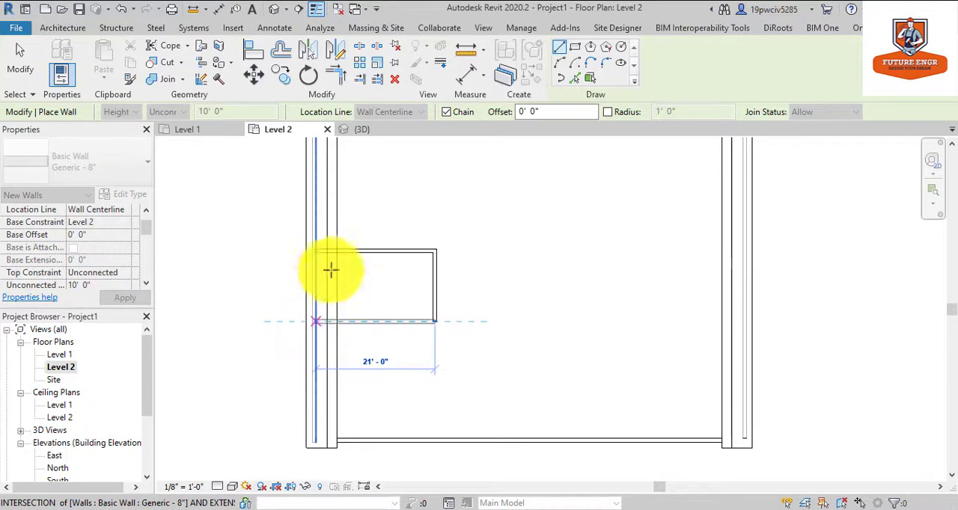
click(318, 250)
key(Escape)
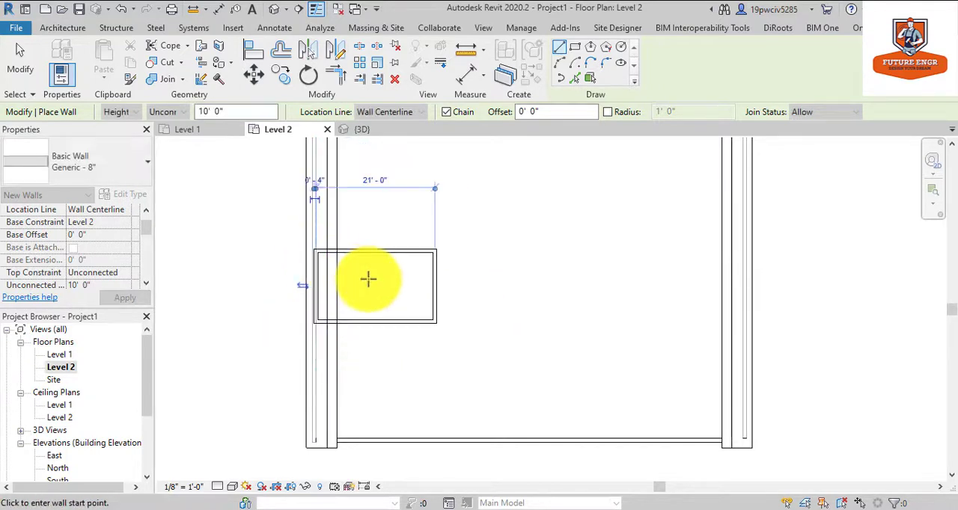
key(Escape)
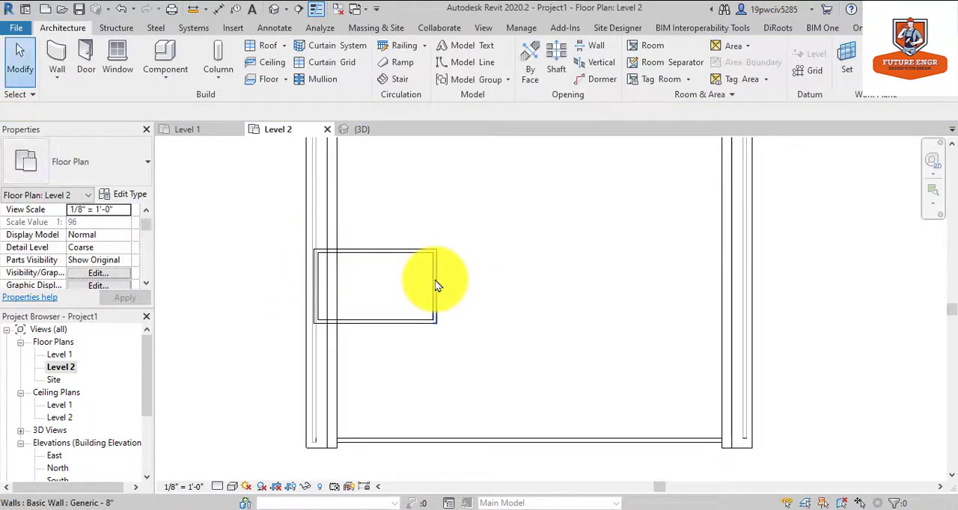
Delete the dormer's east wall inside the building and check the remaining three dormer walls in the 3D view.
click(434, 280)
key(Delete)
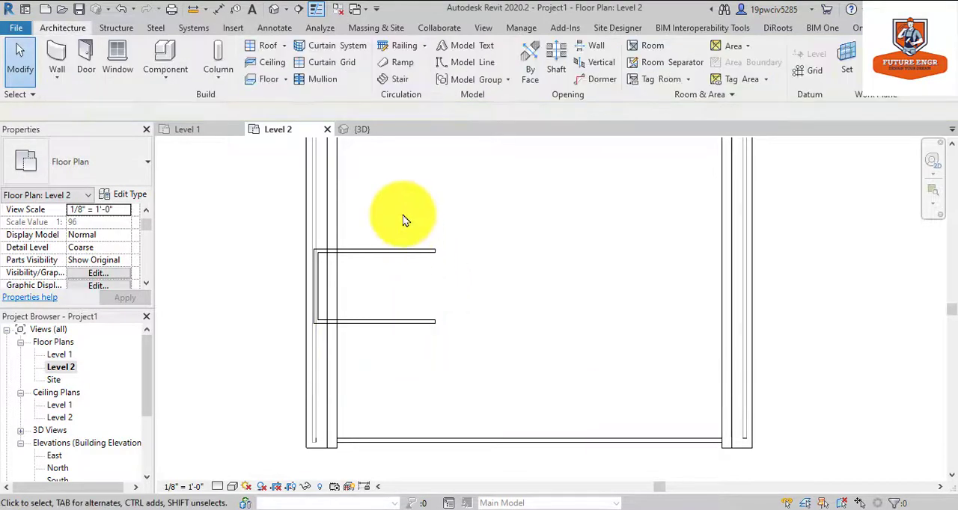
click(275, 9)
scroll(648, 253, up, 4)
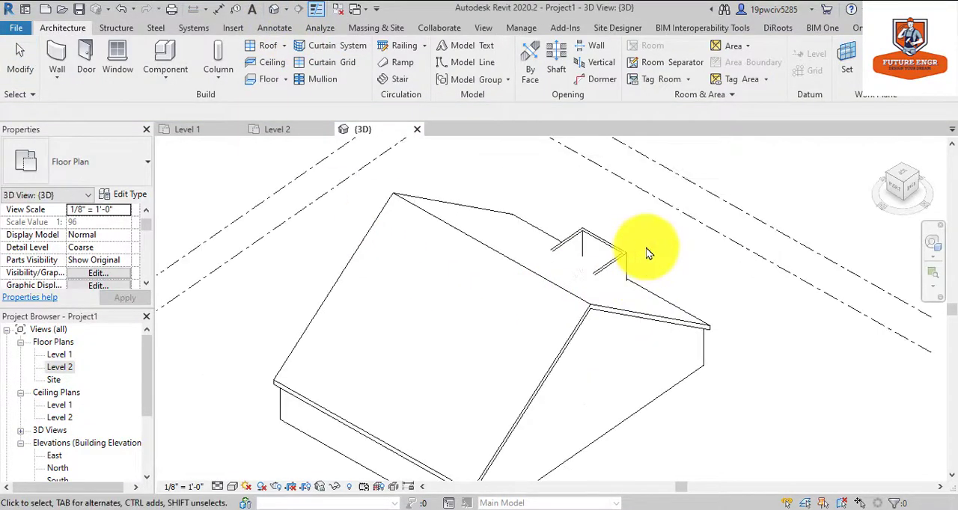
scroll(648, 253, down, 3)
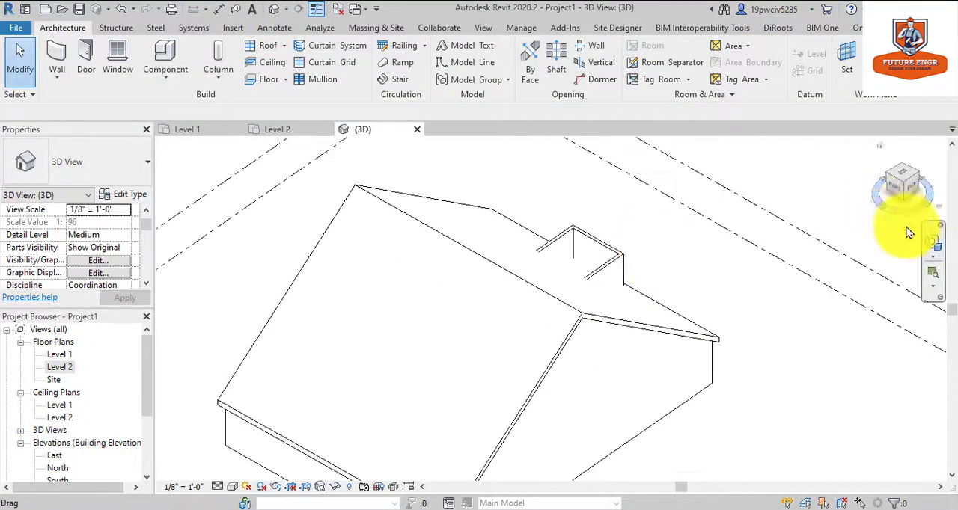
click(932, 242)
drag(789, 299, 366, 247)
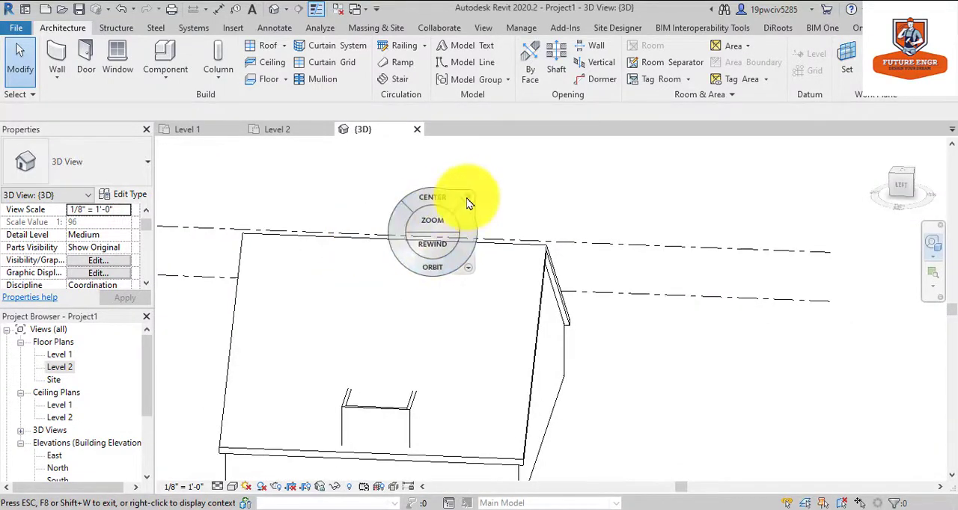
click(467, 199)
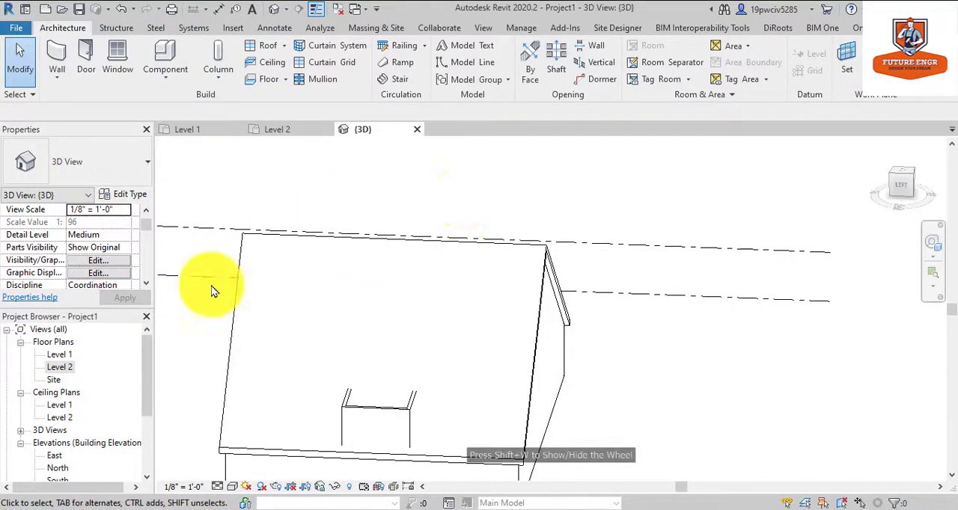
On the Level 2 plan, draw a rectangular roof footprint about 12'-8" by 15'-2" over the dormer's west part, using a 1' offset.
double_click(60, 366)
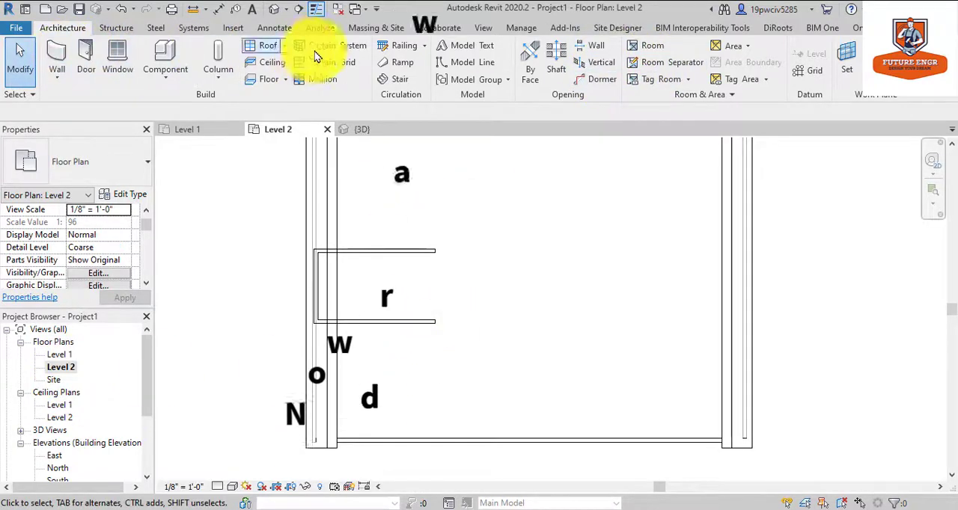
click(285, 46)
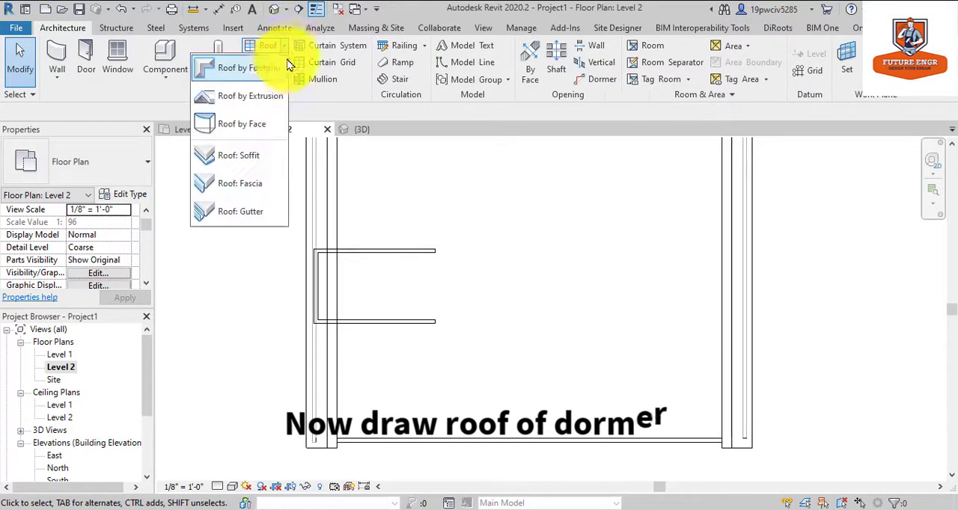
click(251, 73)
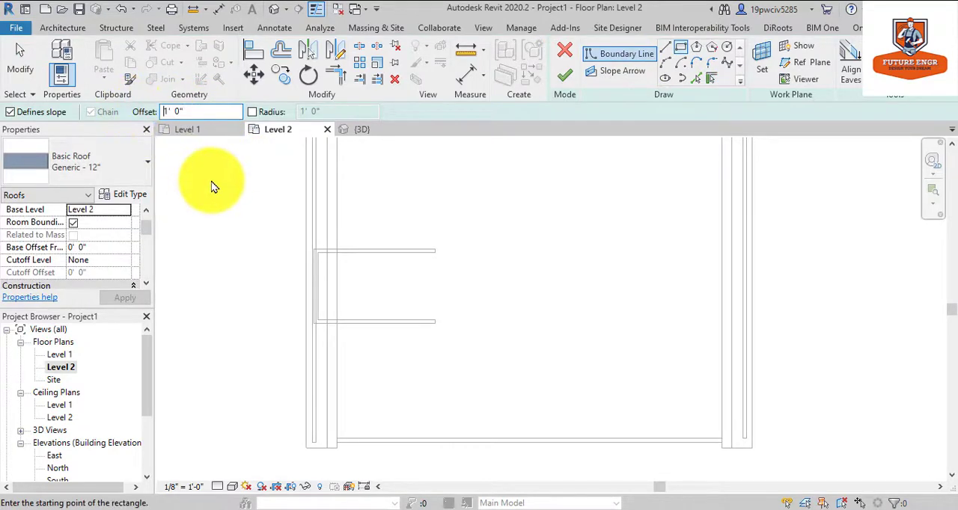
click(310, 250)
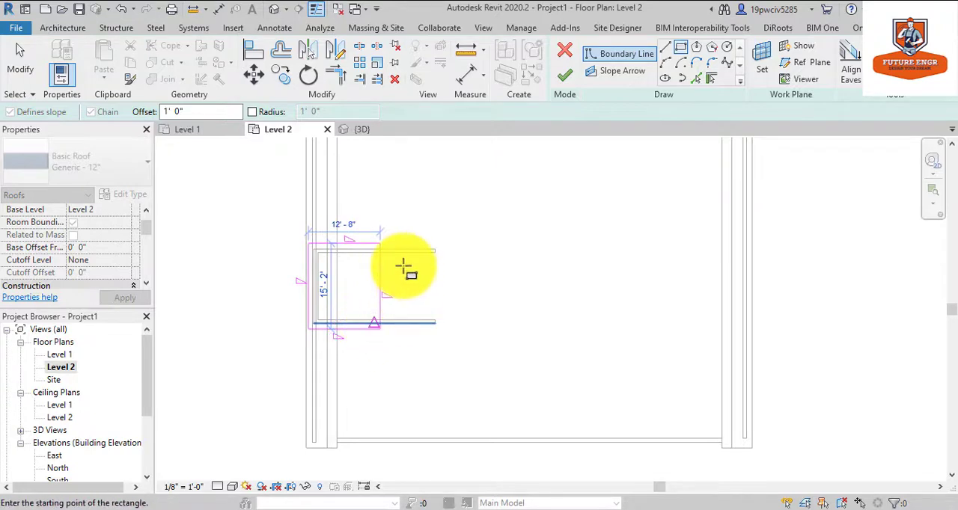
key(Escape)
Turn off the roof slope on the footprint's east and west lines and finish the dormer roof without attaching the walls.
scroll(395, 291, up, 2)
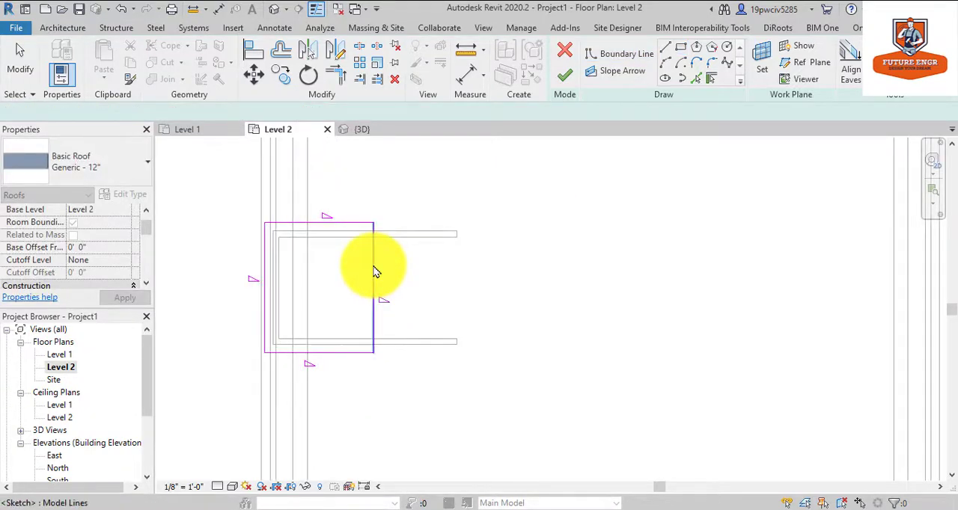
click(373, 271)
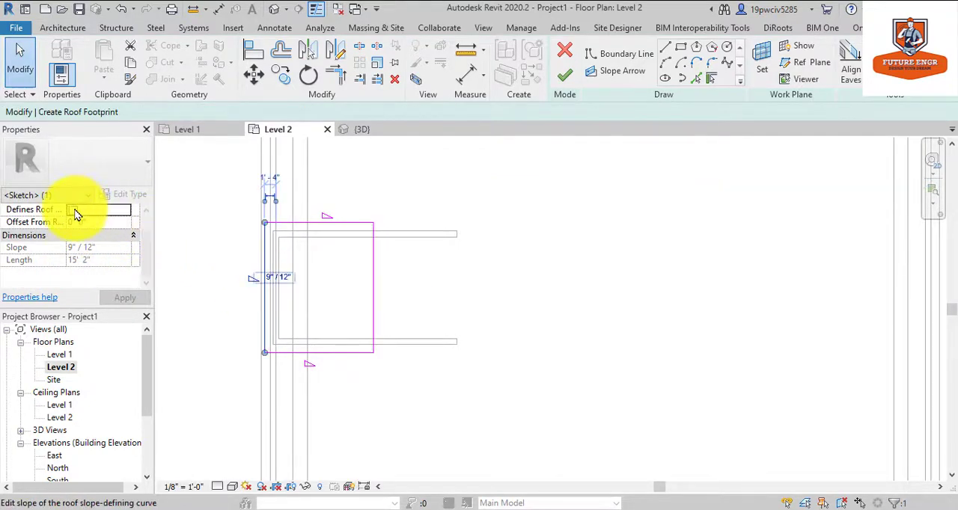
click(565, 75)
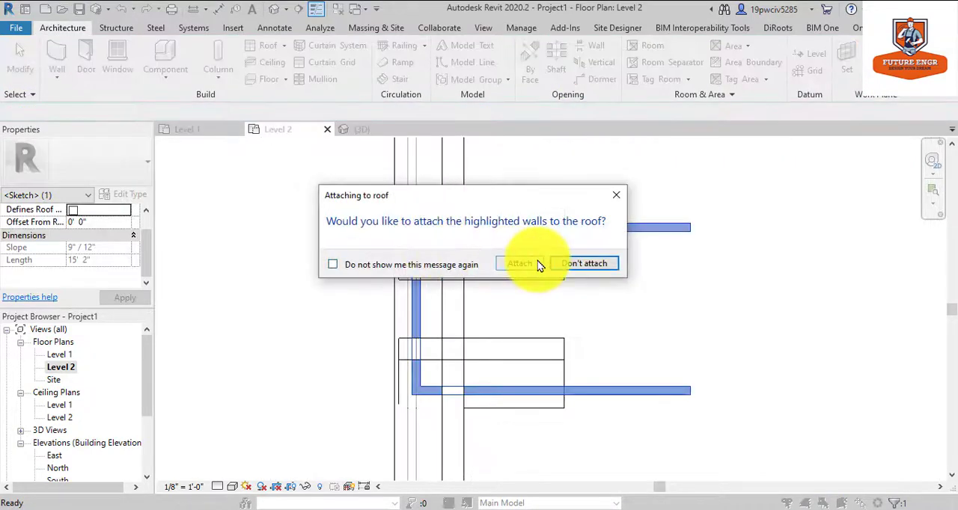
click(578, 265)
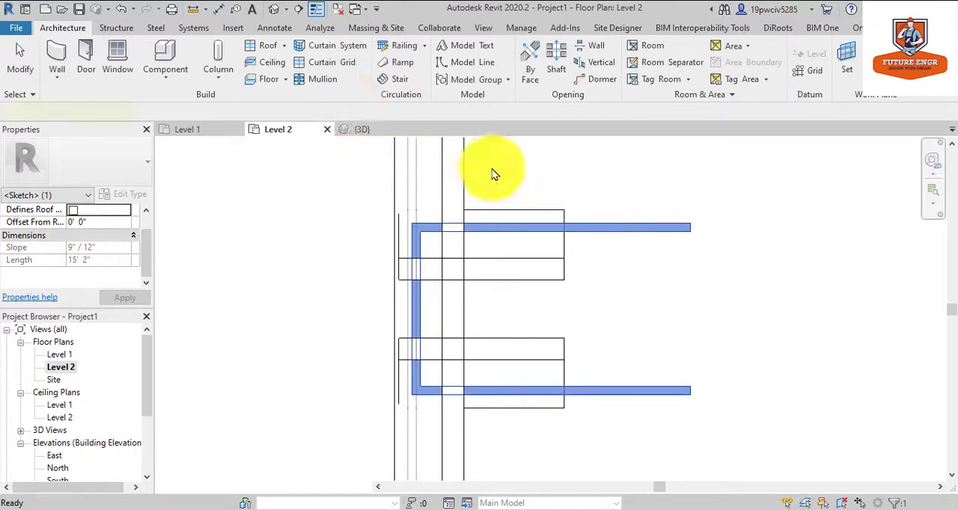
In the 3D front view, raise the dormer roof to a base offset of 8' 3" from Level 2.
click(275, 10)
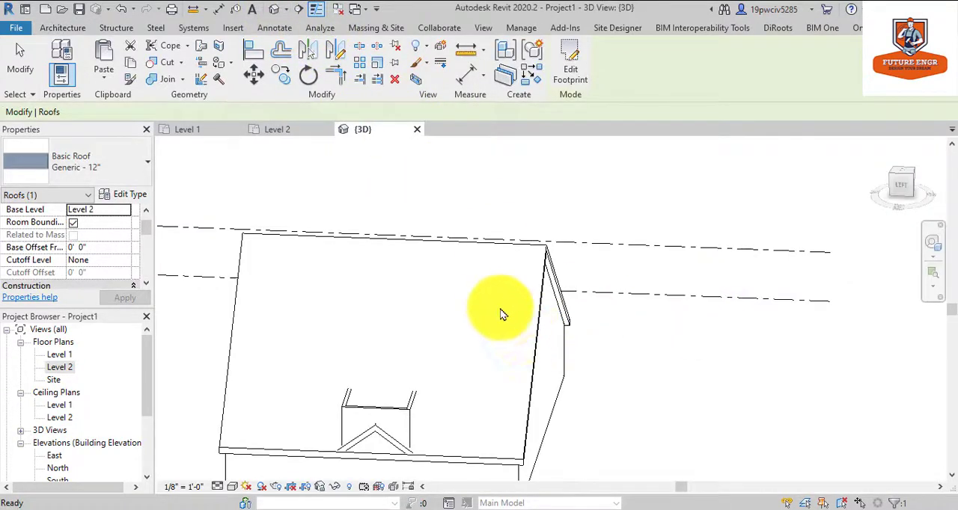
shift+middle_drag(498, 316, 466, 354)
key(Escape)
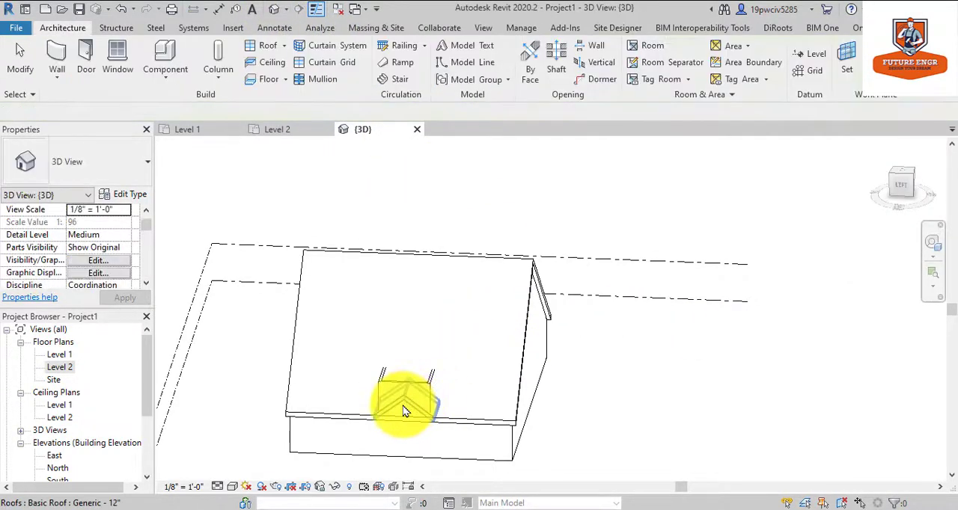
click(402, 406)
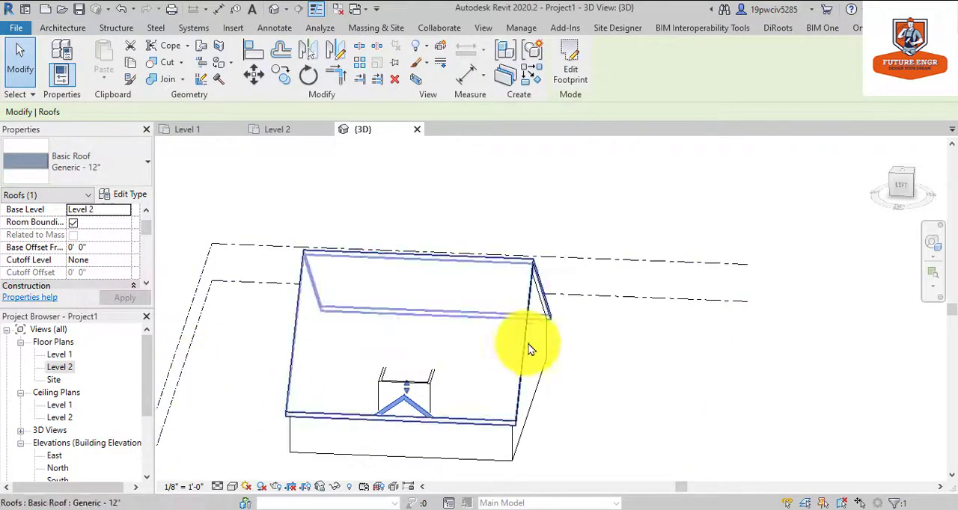
click(912, 188)
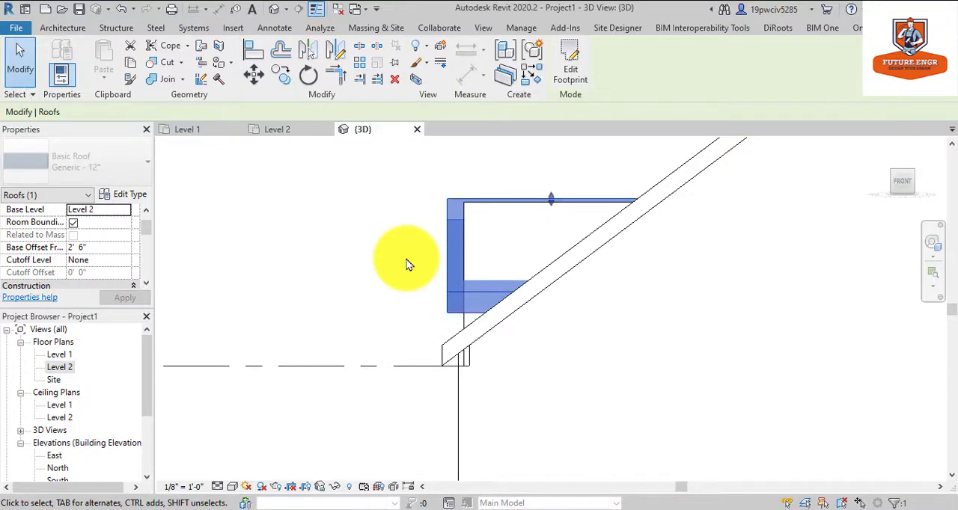
key(Up)
key(Up)
key(Up)
key(Up)
key(Up)
key(Up)
key(Up)
key(Up)
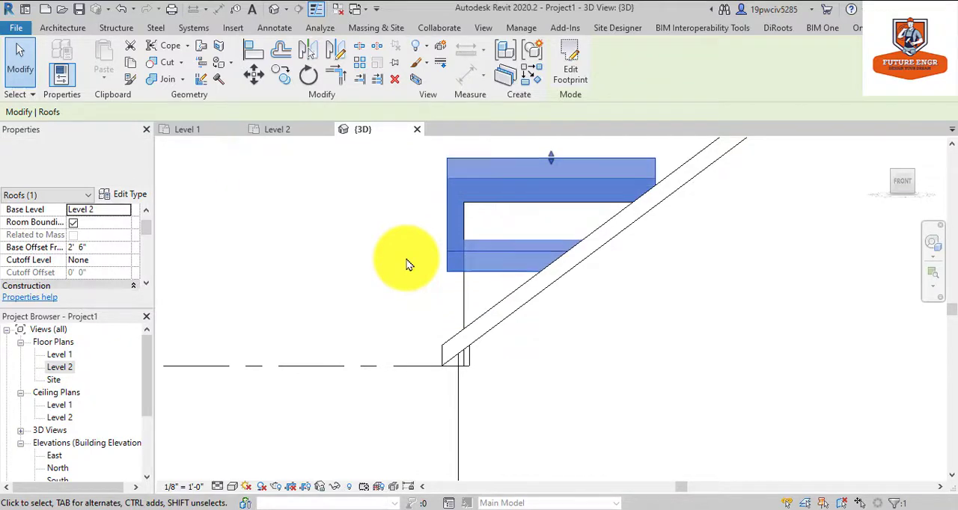
key(Up)
key(Up)
key(Up)
key(Up)
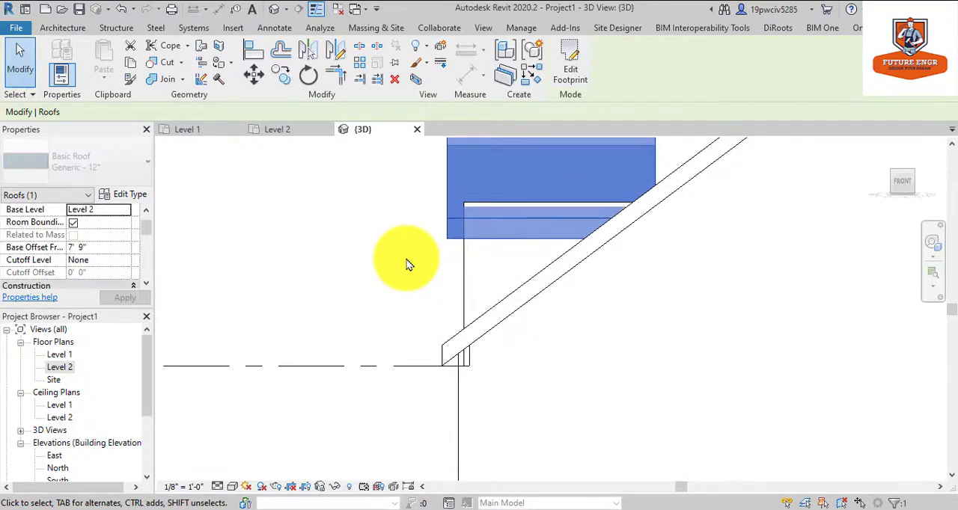
key(Up)
key(Up)
Inspect how the raised dormer roof sits over its walls and the main roof from an angled 3D view.
click(932, 243)
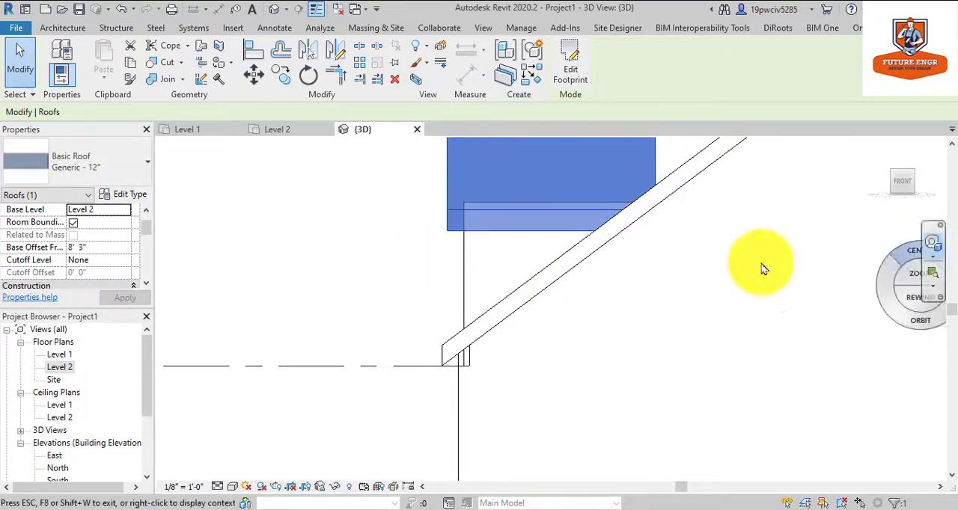
drag(626, 239, 726, 266)
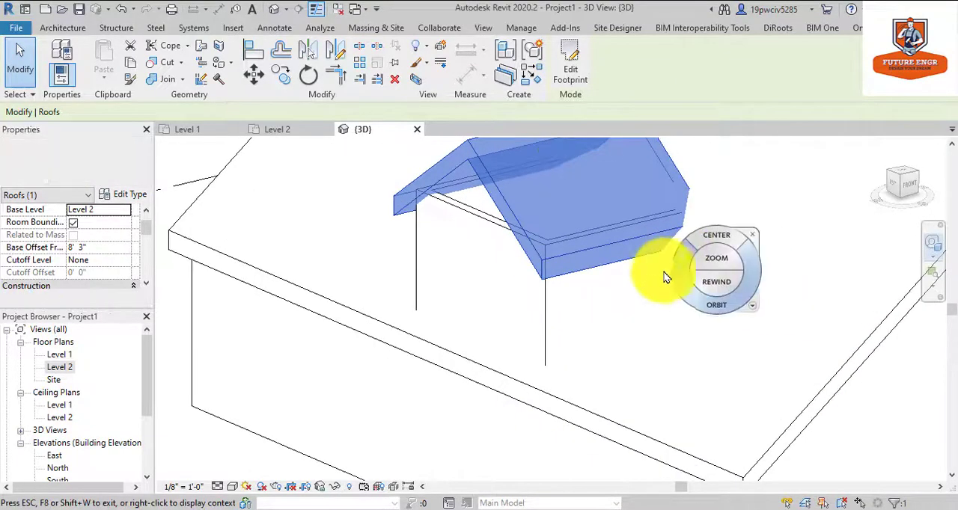
scroll(648, 273, down, 4)
scroll(642, 258, up, 3)
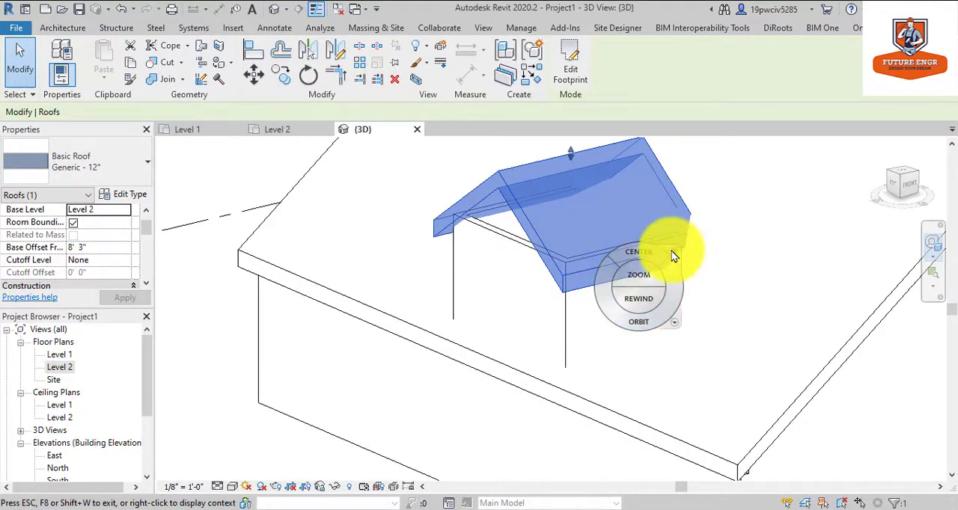
click(674, 252)
key(Escape)
scroll(420, 334, down, 3)
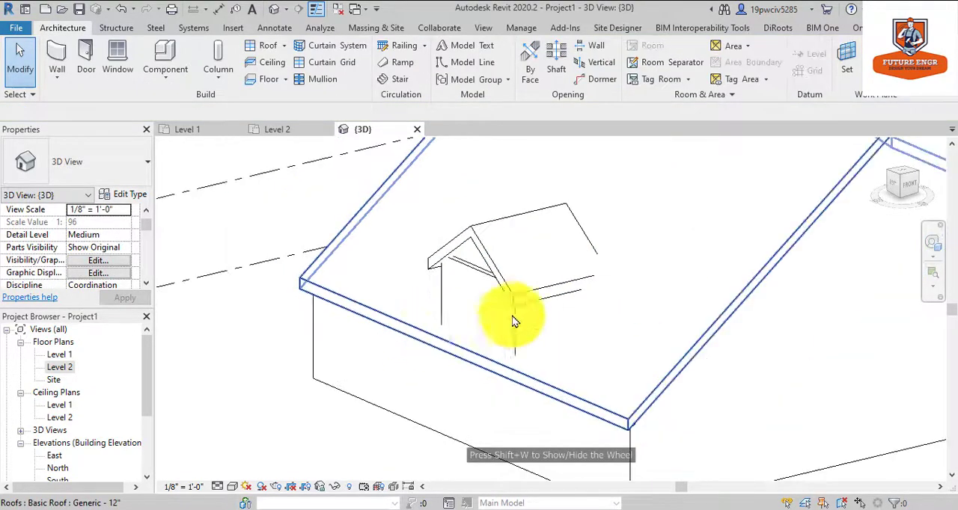
click(449, 167)
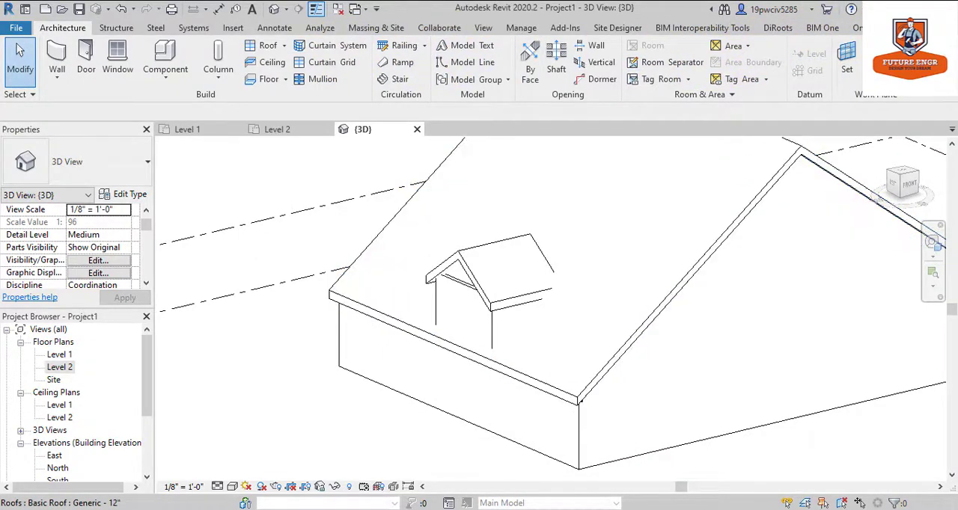
Join the dormer roof's back edge to the sloped face of the main roof and dismiss the low-battery notice.
click(868, 27)
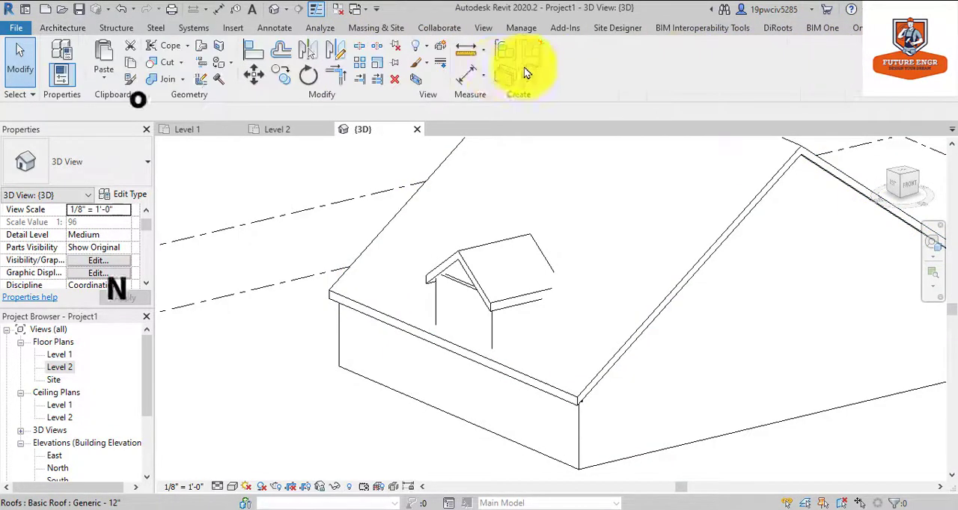
click(203, 48)
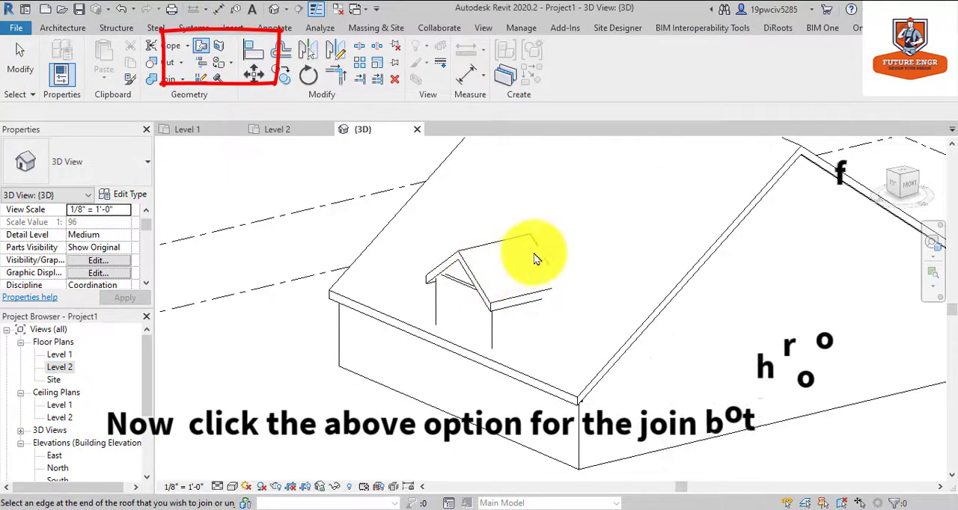
click(466, 293)
scroll(436, 306, down, 4)
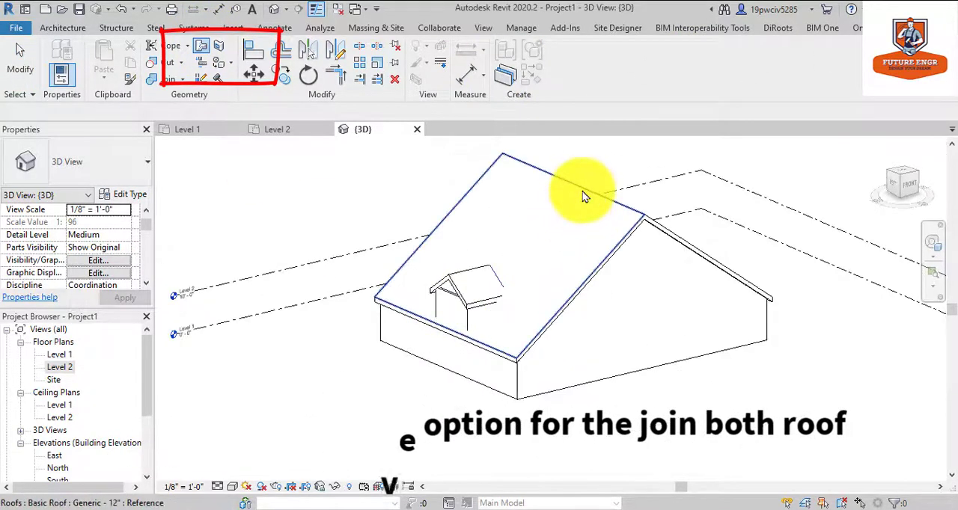
click(583, 197)
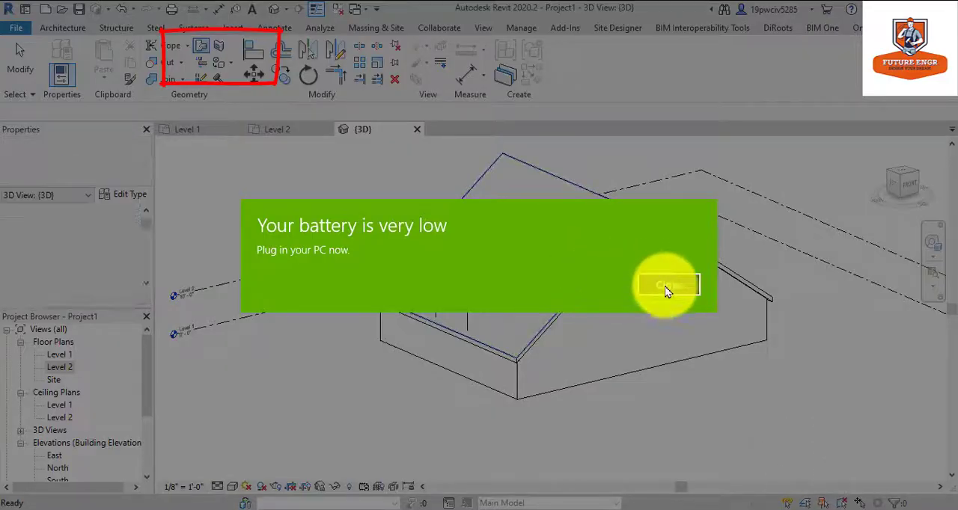
click(666, 285)
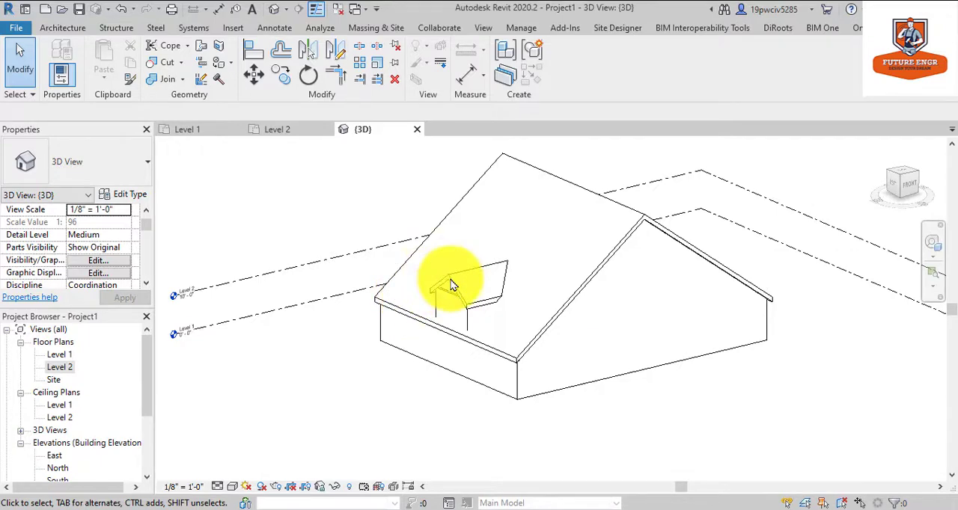
Attach the top of the dormer's front wall to the dormer roof.
scroll(464, 307, up, 2)
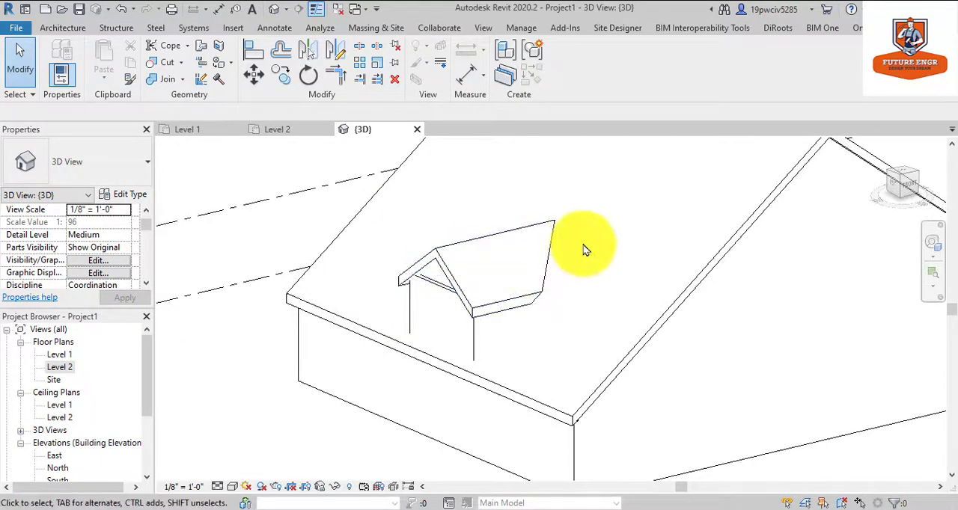
scroll(582, 250, up, 2)
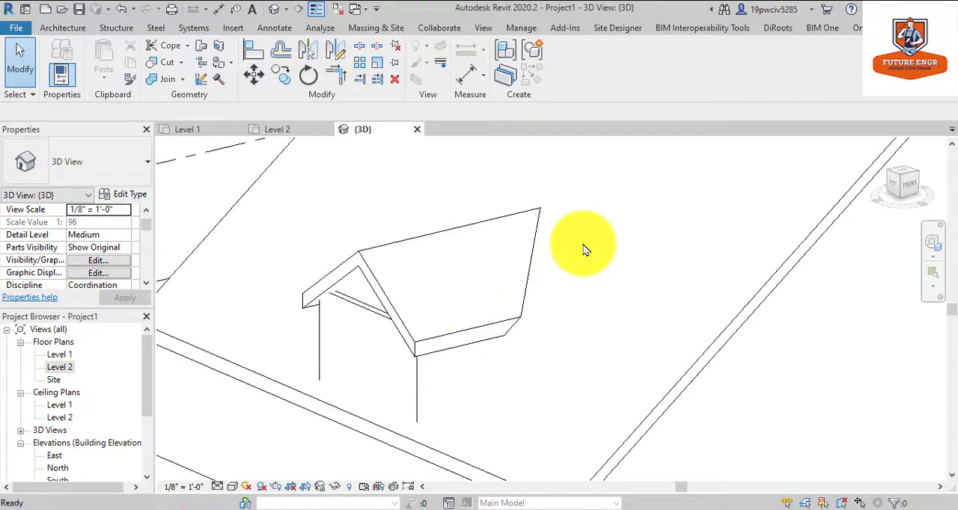
click(358, 311)
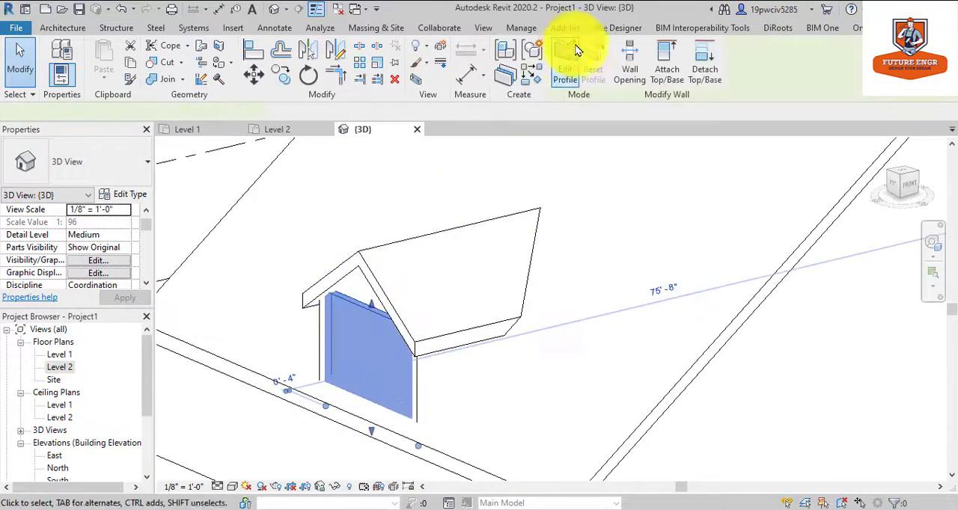
click(419, 243)
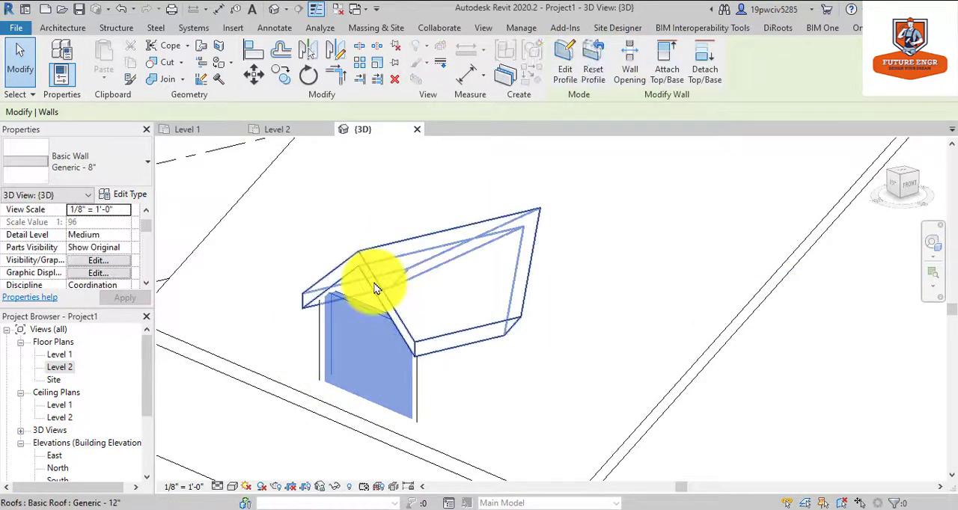
Attach the top of the dormer's side wall nearest the building's front side to the dormer roof.
click(422, 386)
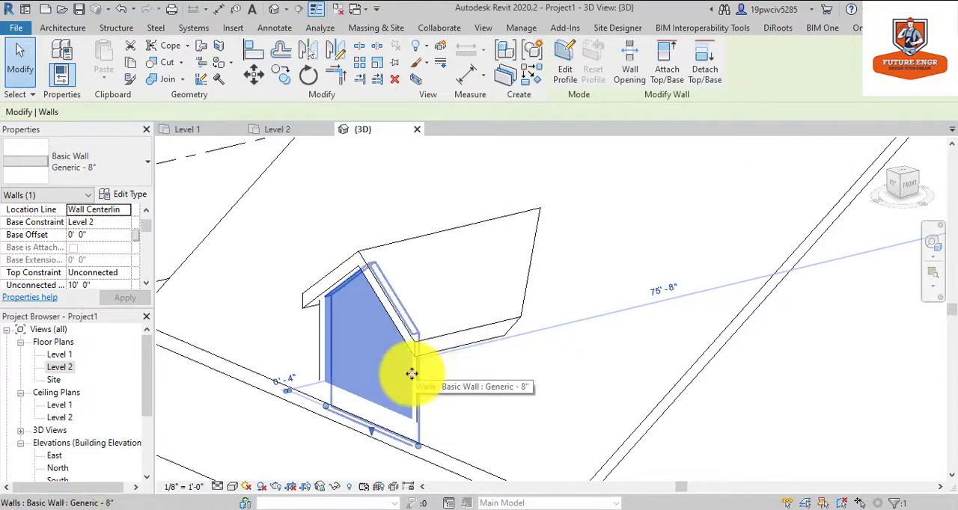
key(Delete)
click(431, 353)
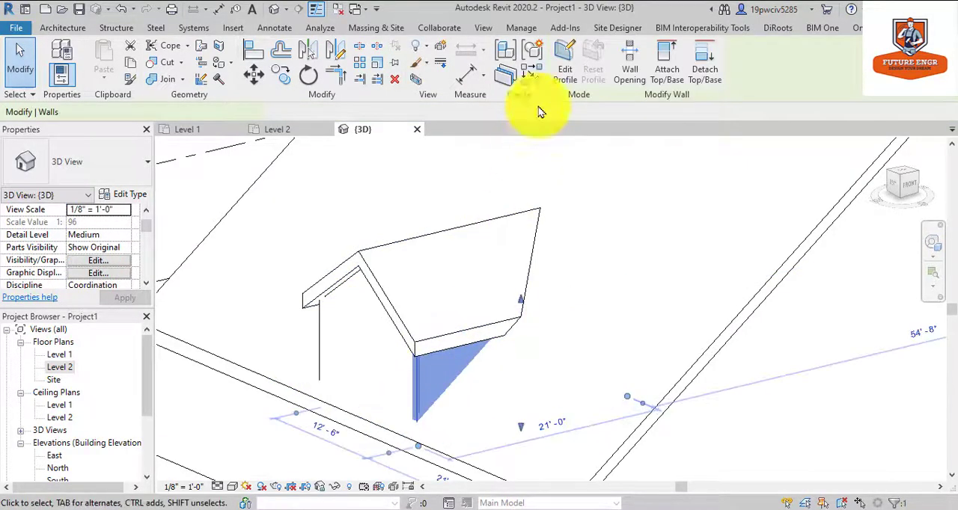
click(662, 53)
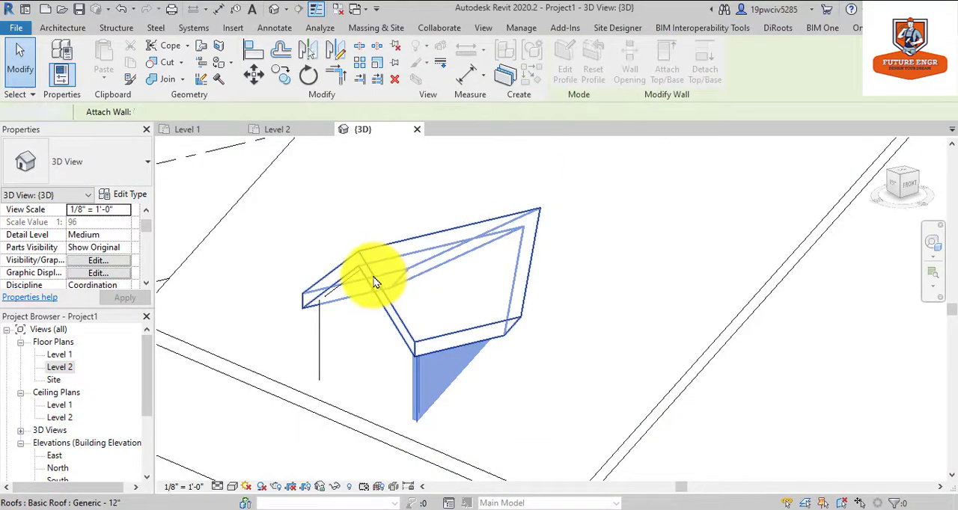
click(376, 282)
click(596, 265)
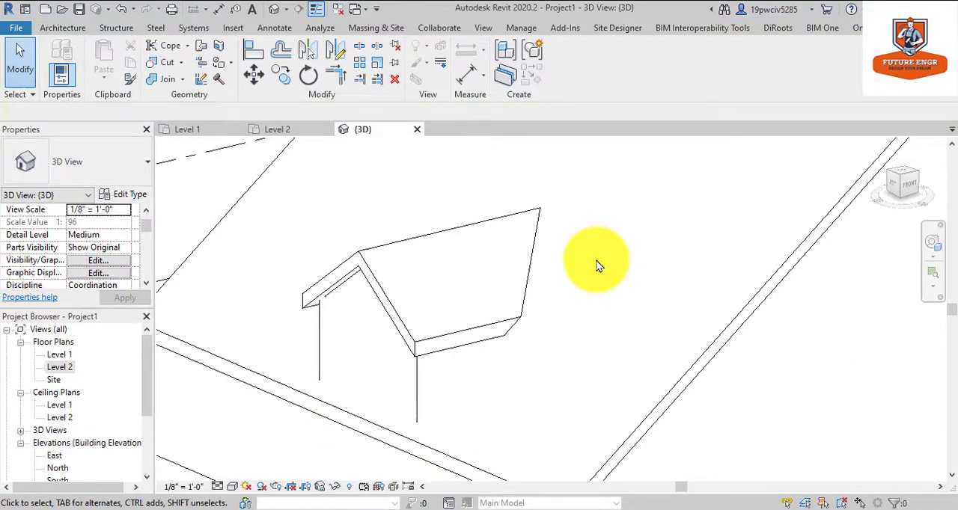
Attach the top of the dormer's opposite side wall, nearest the building's back side, to the dormer roof.
click(932, 242)
drag(554, 265, 786, 257)
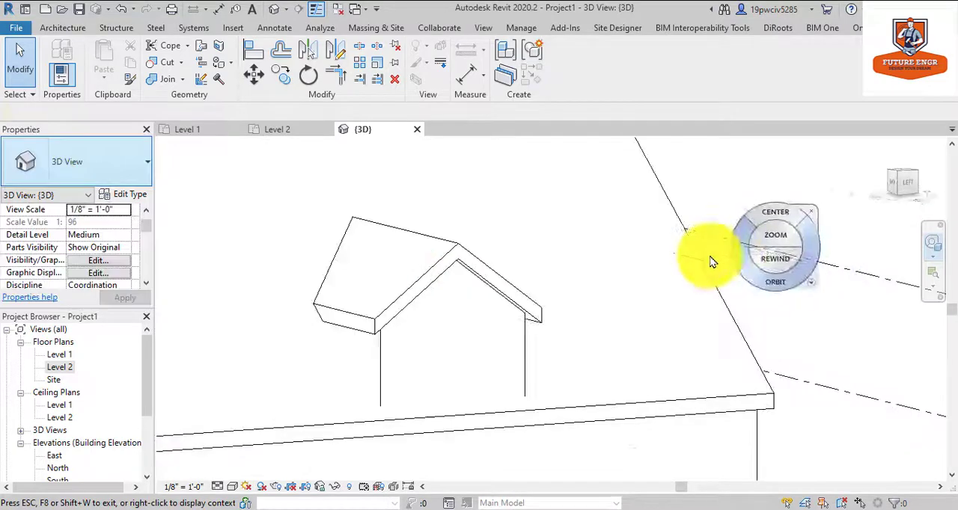
key(Escape)
click(383, 369)
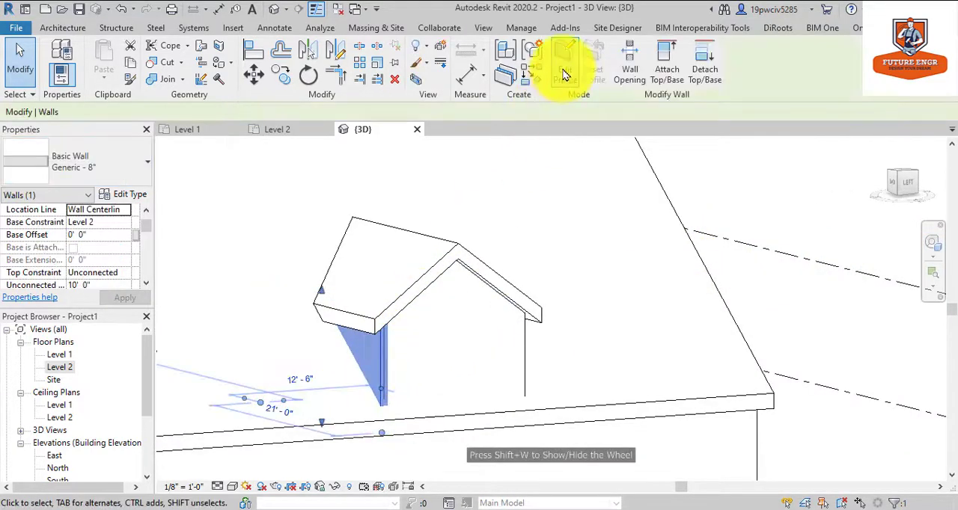
click(669, 66)
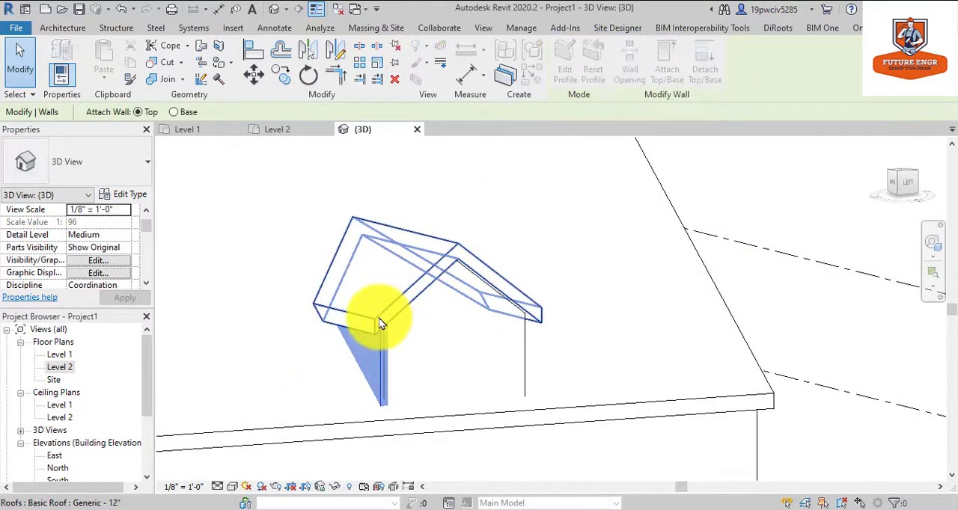
click(382, 319)
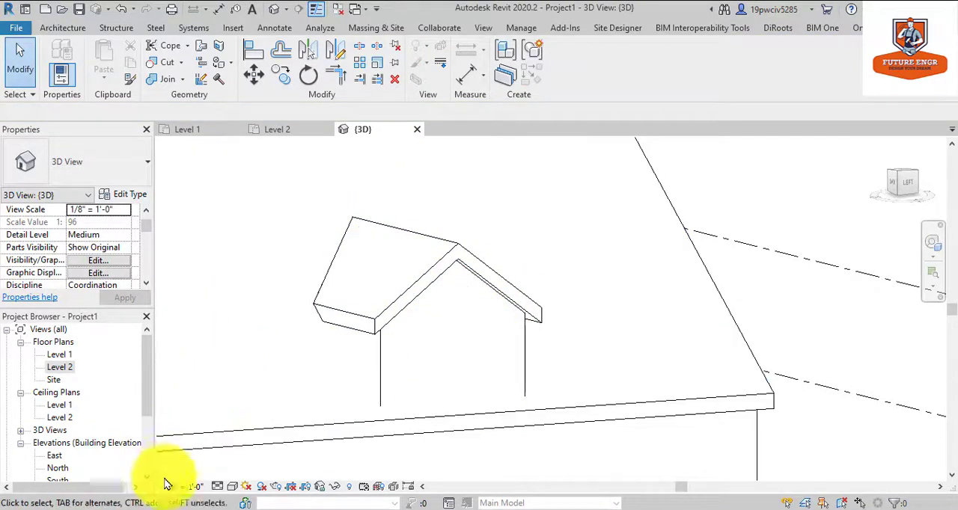
Set the 3D view's visual style to Wireframe and turn it so the dormer's inner edges can be picked.
click(231, 486)
click(248, 404)
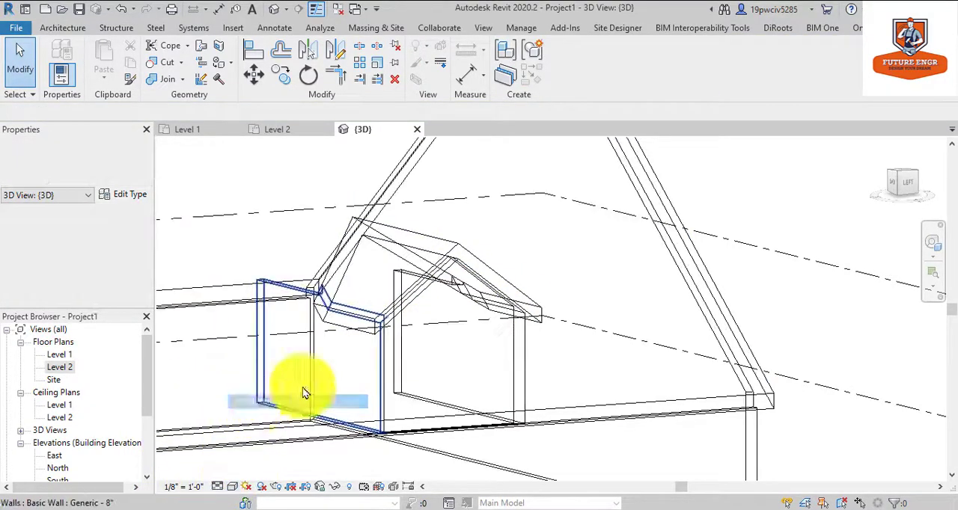
click(932, 242)
drag(644, 258, 547, 265)
key(Escape)
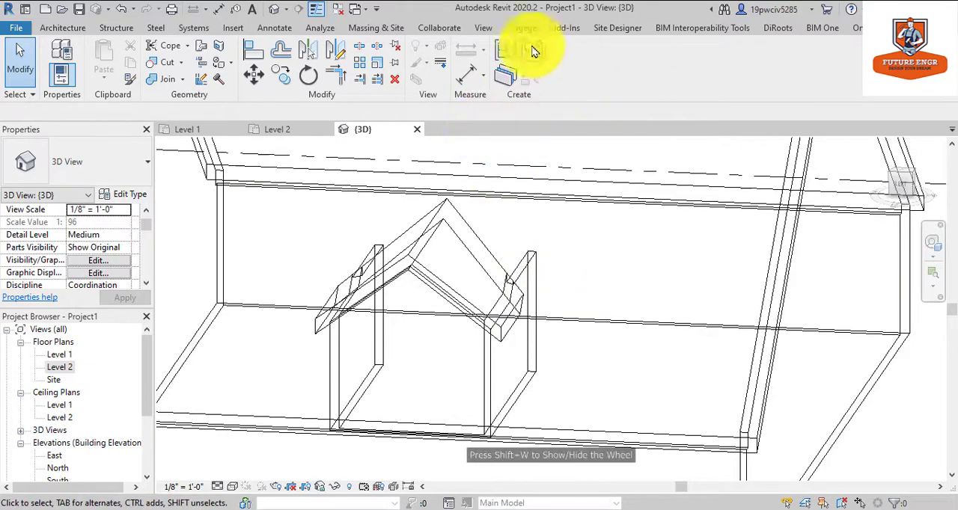
Start a Dormer opening in the main roof and pick the dormer's side walls, front wall and roof as boundary references.
click(75, 30)
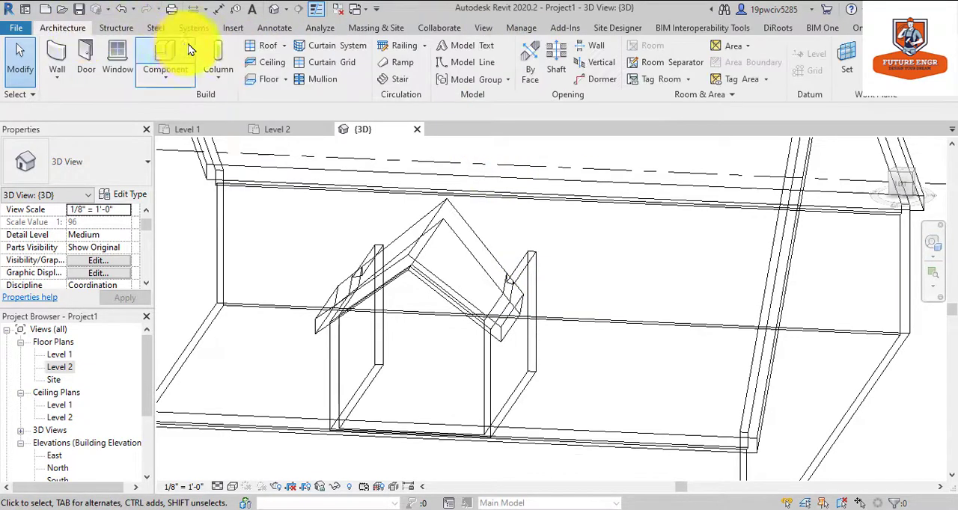
click(588, 80)
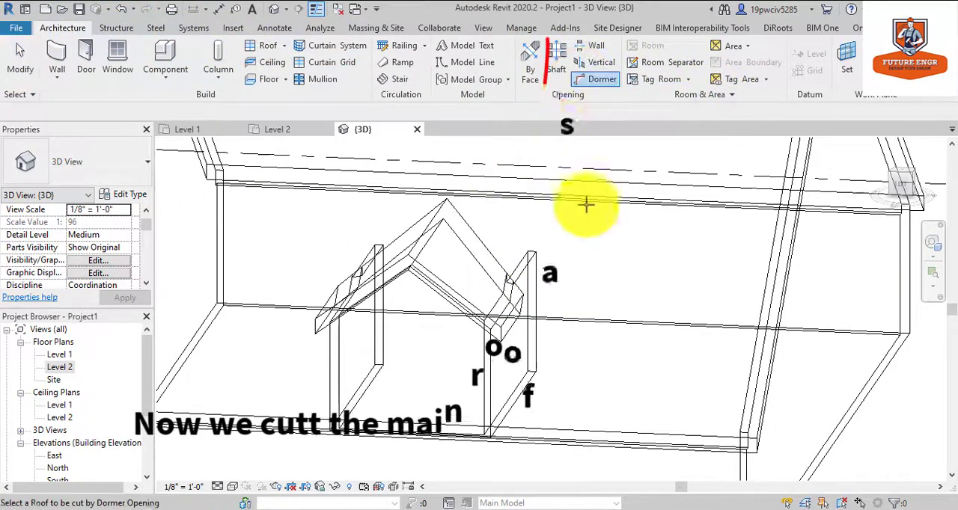
scroll(792, 207, down, 3)
click(792, 207)
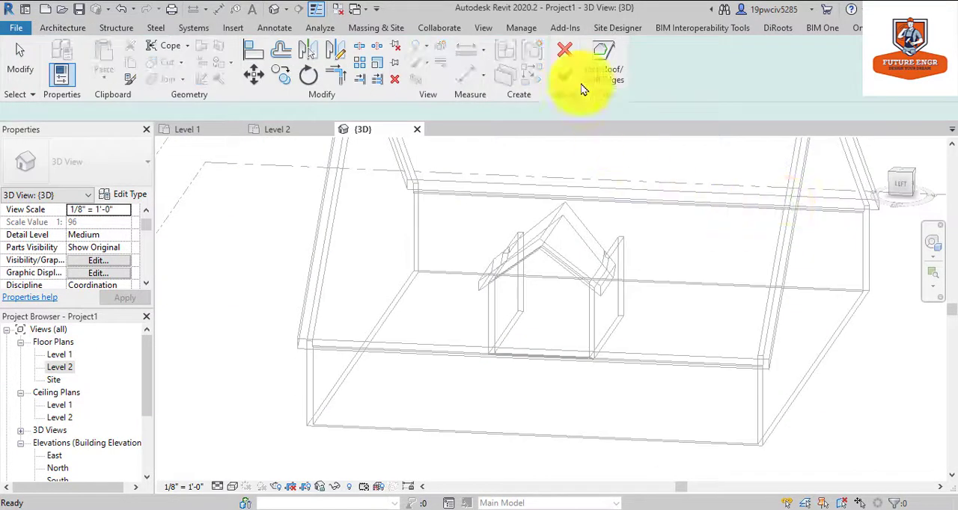
scroll(551, 259, up, 2)
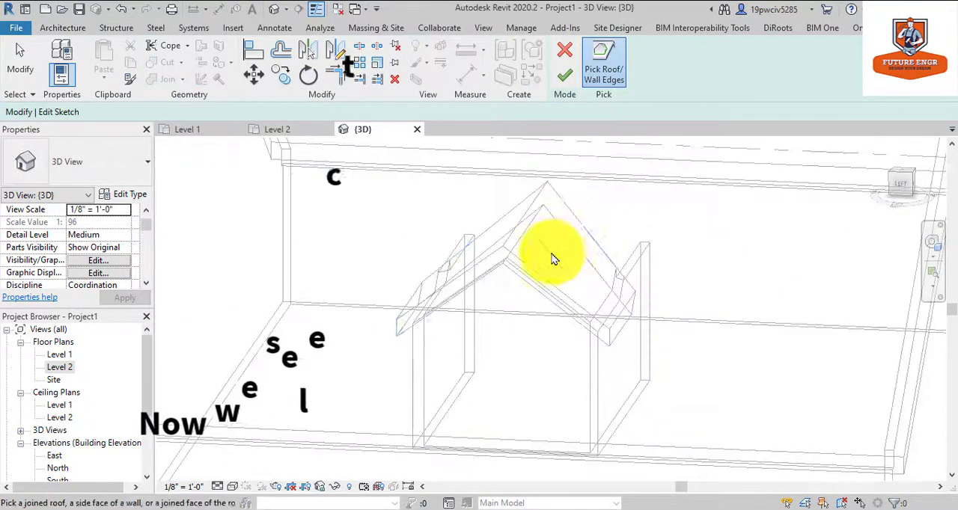
click(603, 312)
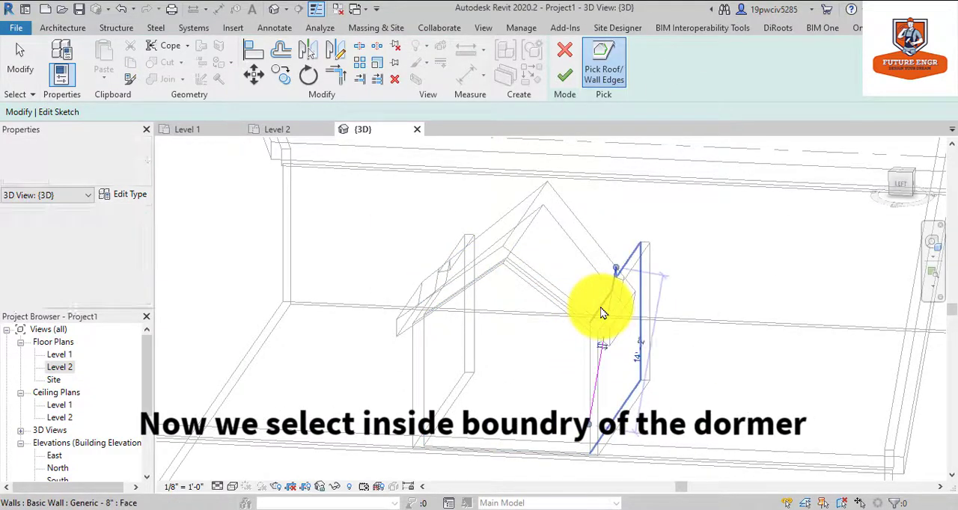
click(428, 352)
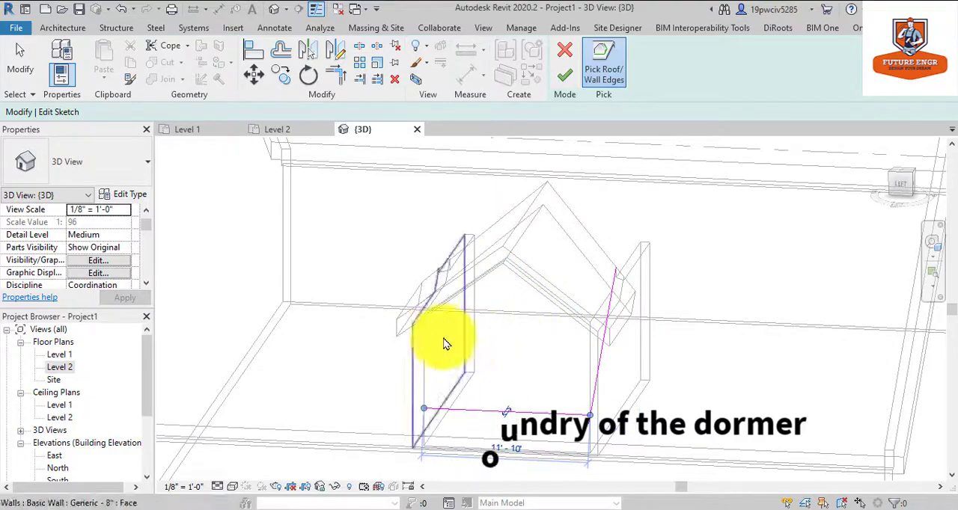
click(409, 357)
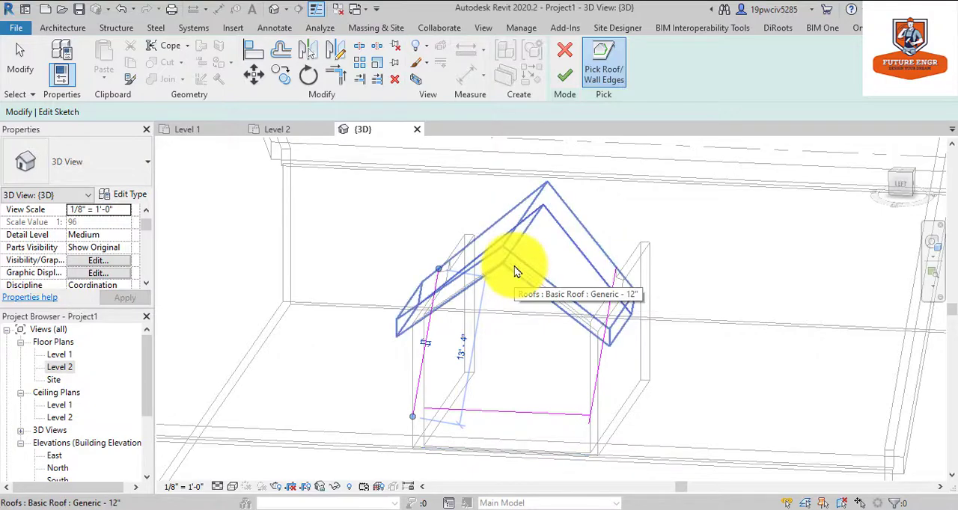
click(514, 271)
scroll(593, 250, up, 3)
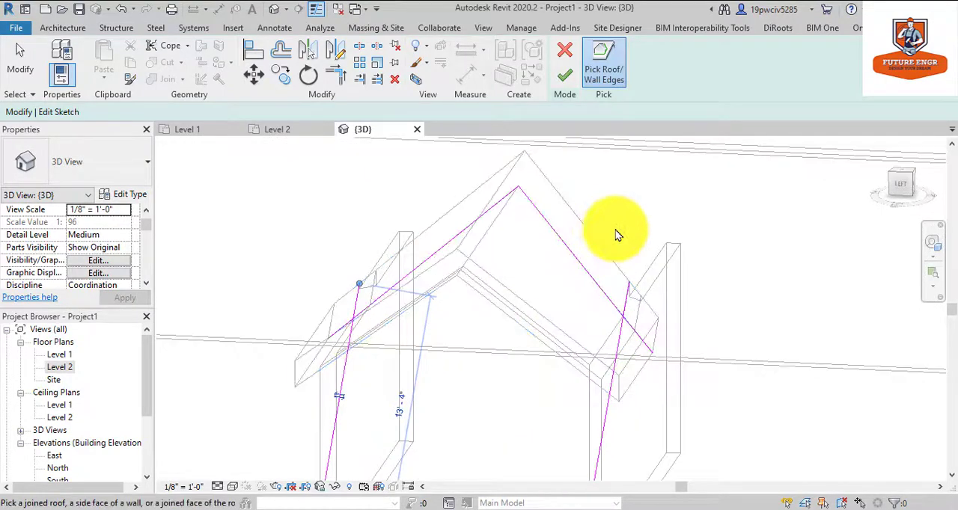
scroll(714, 184, down, 4)
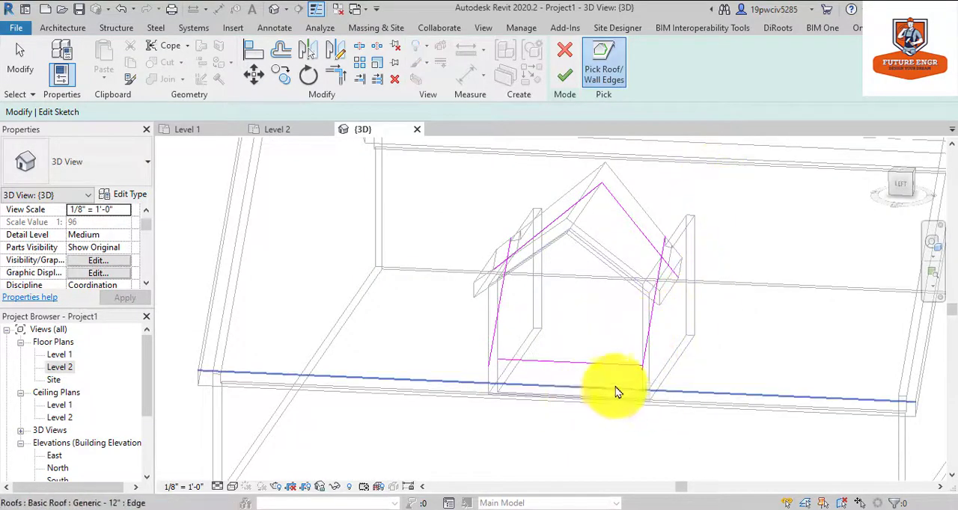
From the 3D left view, pick the main roof's eave edge as the lower boundary of the dormer opening sketch.
click(897, 187)
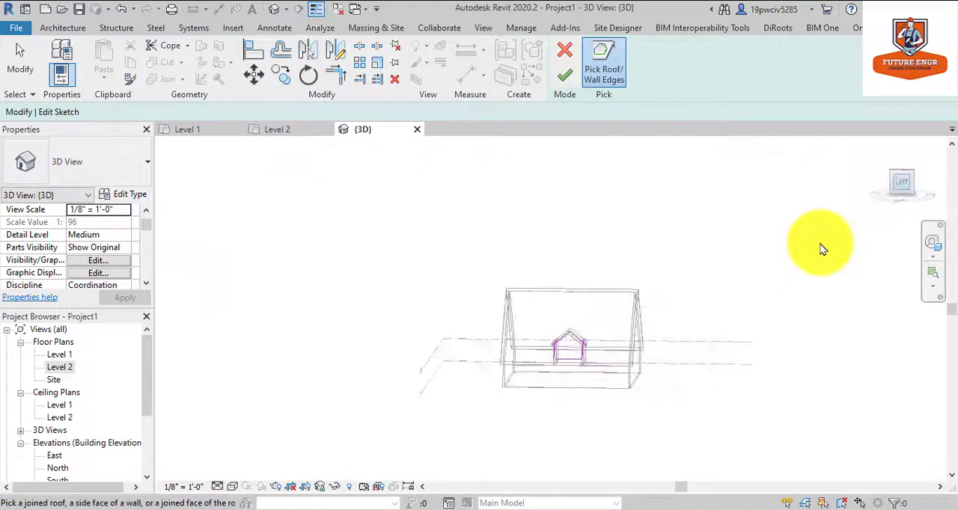
scroll(562, 336, up, 3)
scroll(564, 322, up, 5)
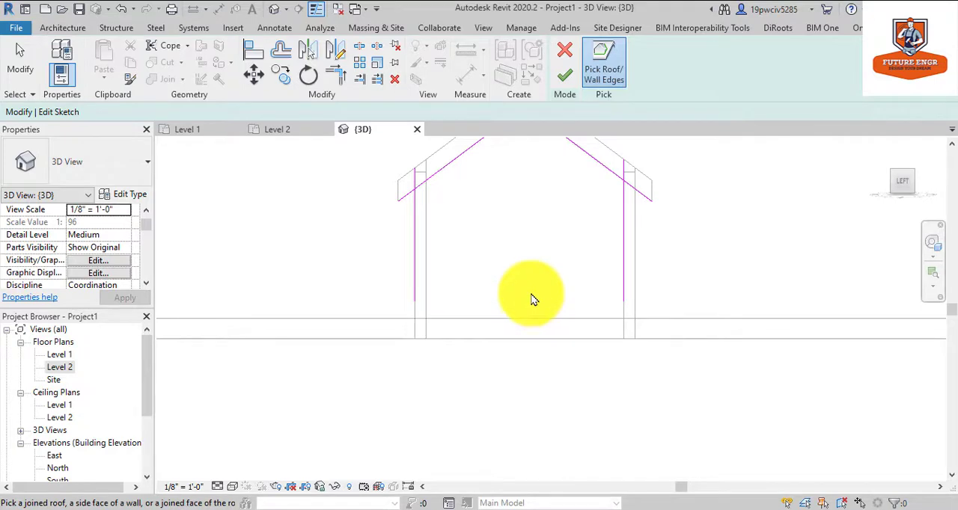
click(587, 71)
click(522, 319)
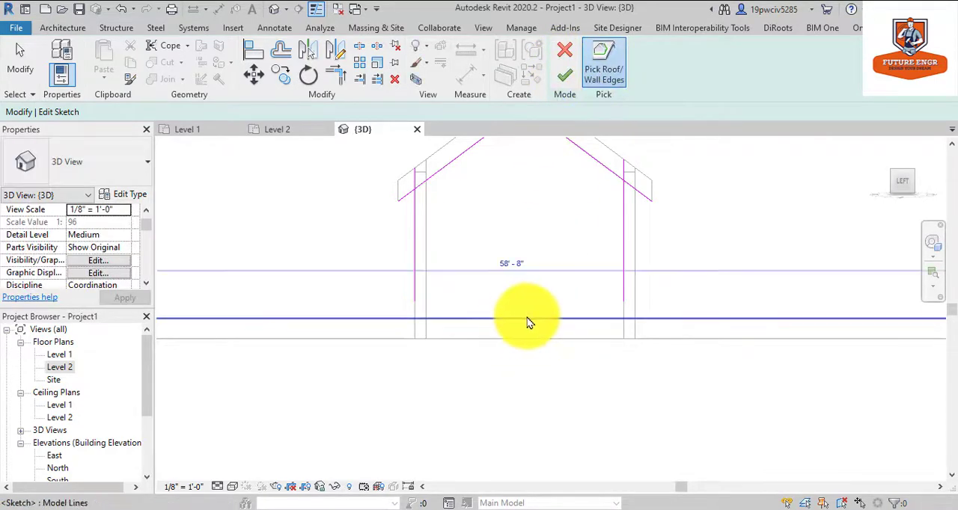
Trim the wall, eave and roof sketch lines to a closed dormer-shaped loop and finish the opening in the main roof.
click(336, 75)
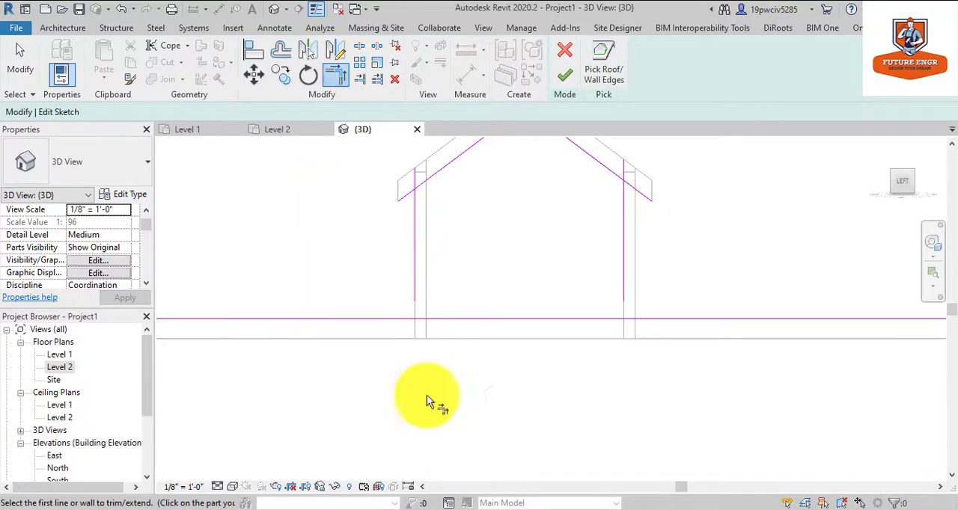
click(415, 269)
click(445, 320)
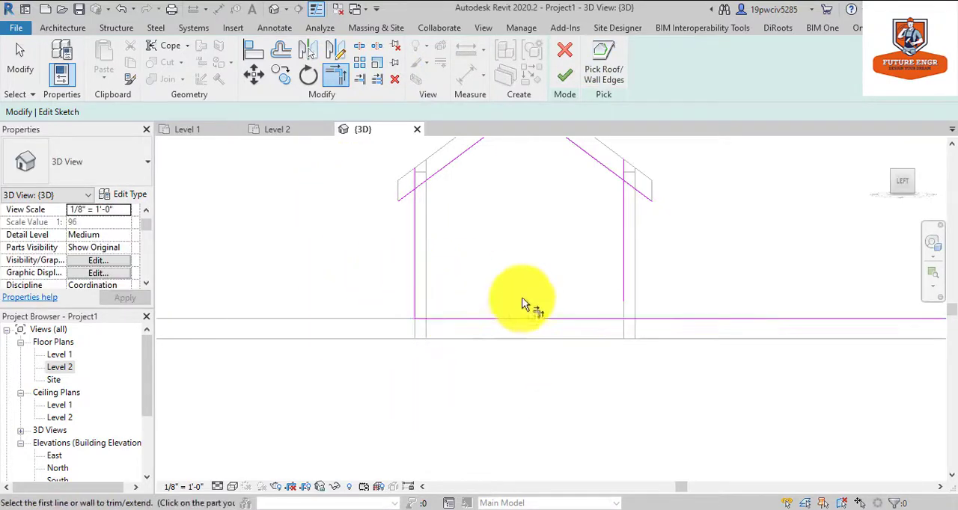
click(595, 320)
click(597, 169)
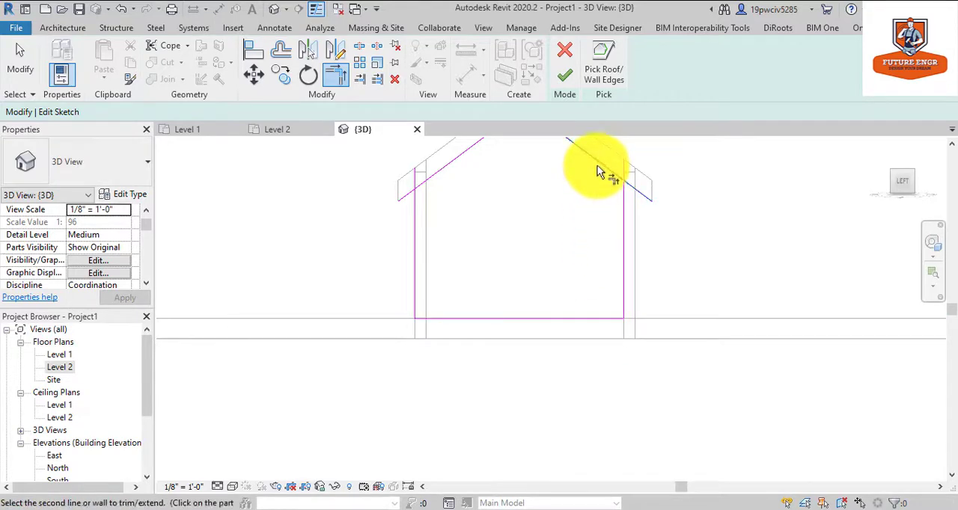
click(622, 211)
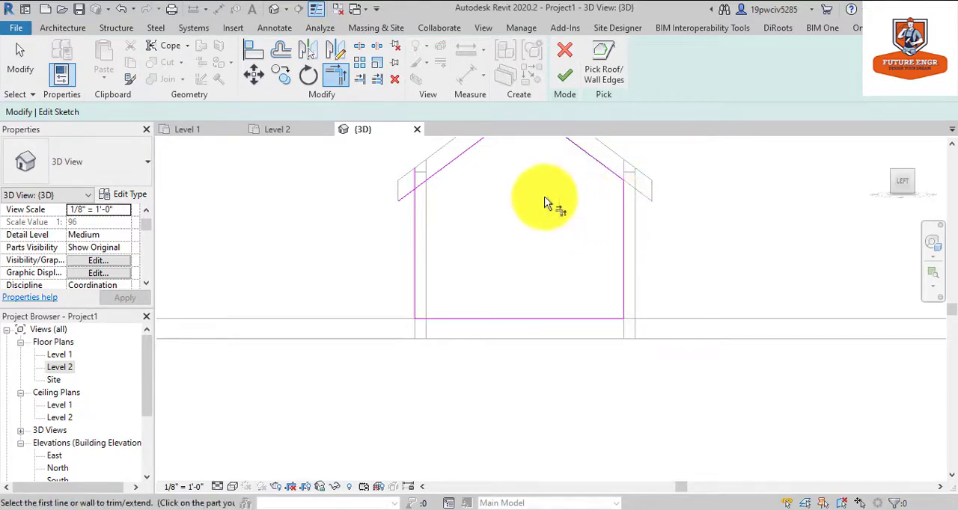
click(471, 163)
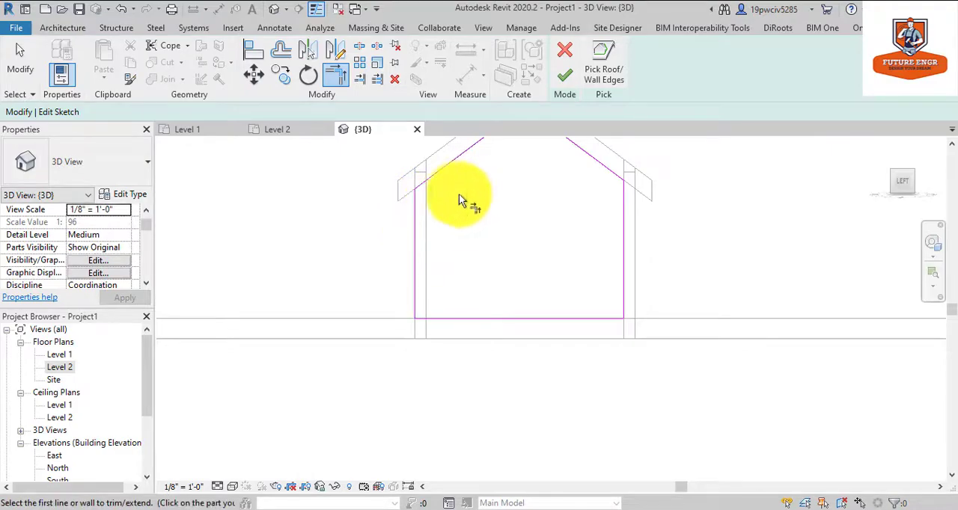
click(565, 75)
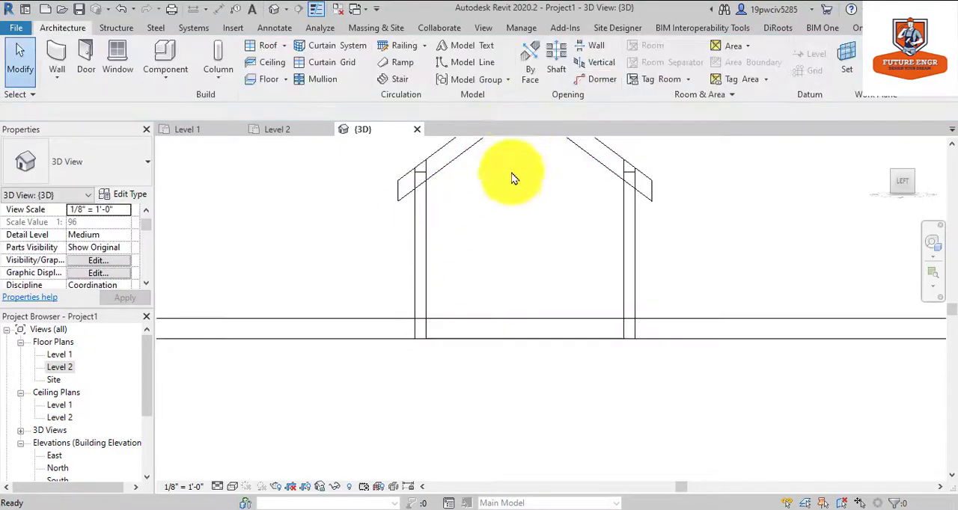
Set the 3D view's visual style to Realistic and inspect the dormer opening at the main roof's eave from an angle.
click(933, 241)
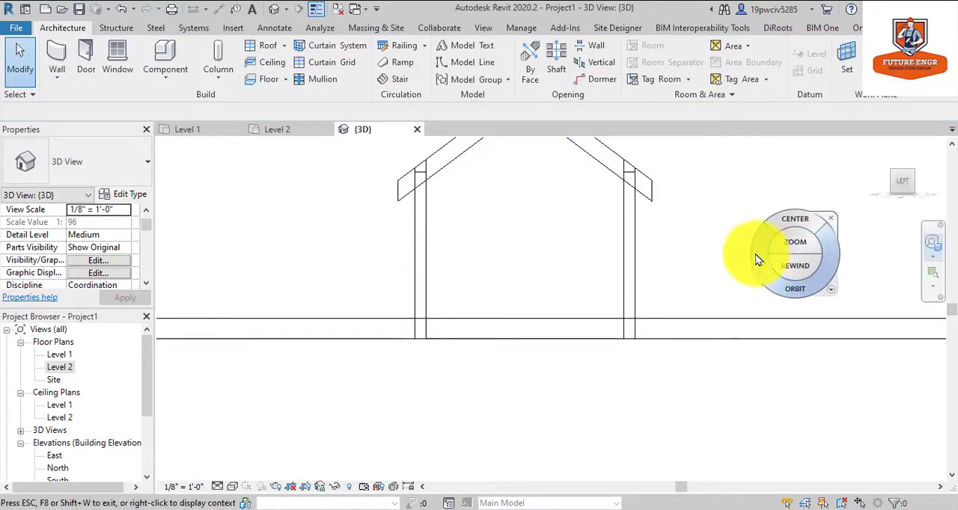
drag(755, 256, 712, 269)
key(Escape)
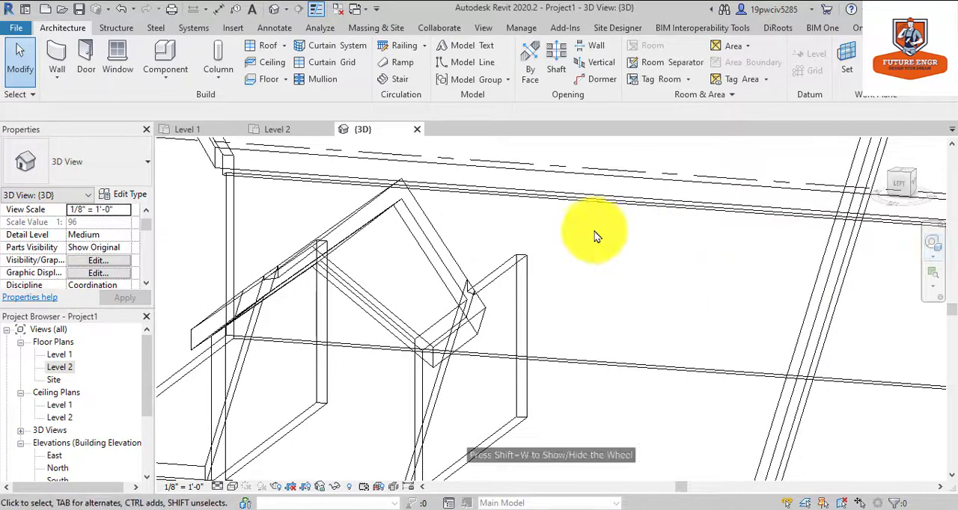
click(233, 487)
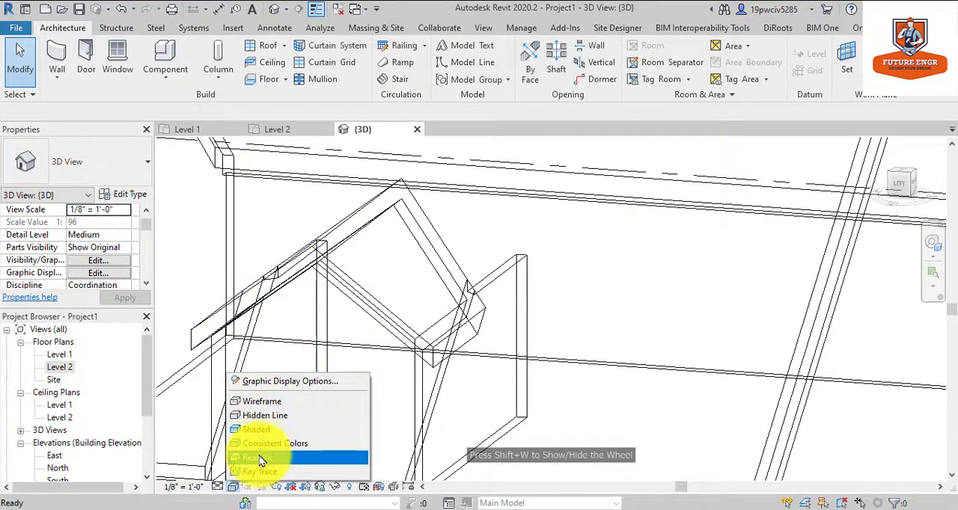
click(260, 462)
scroll(582, 300, down, 2)
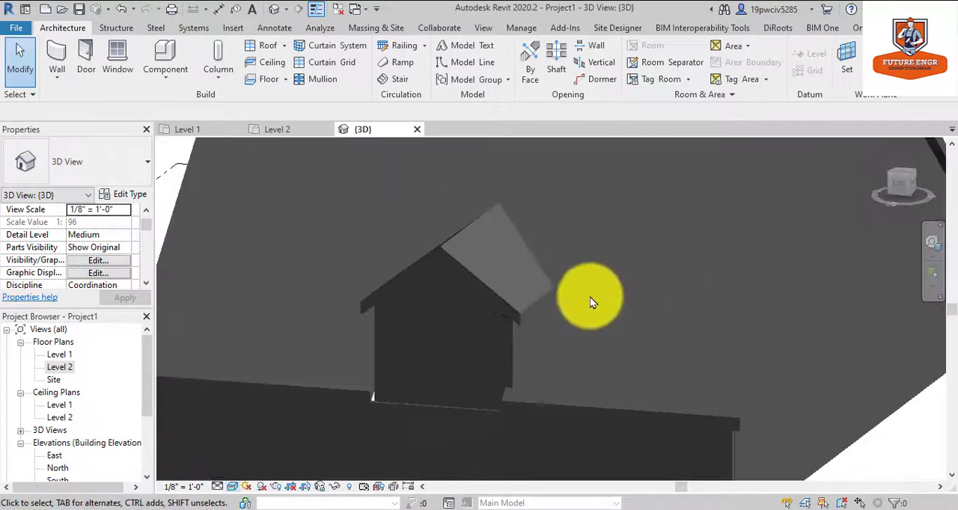
scroll(440, 370, up, 3)
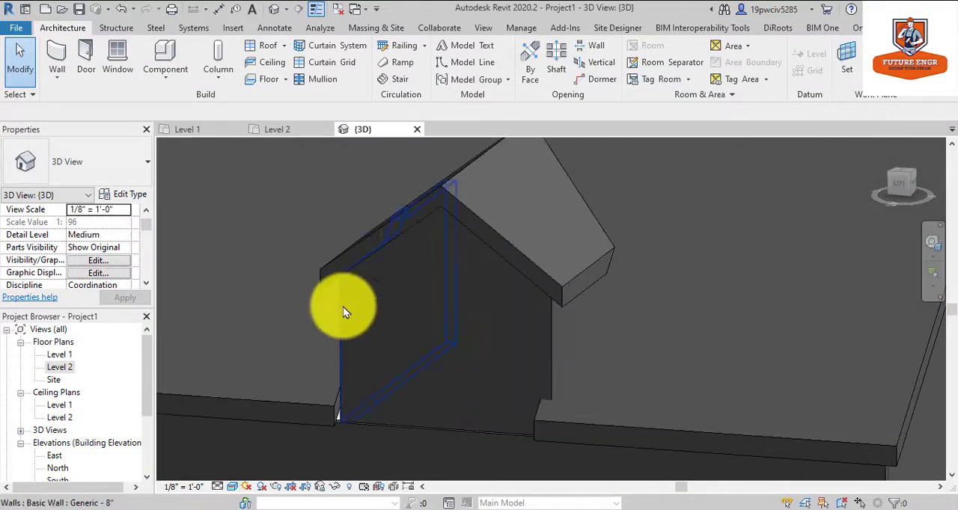
Delete the dormer's front wall in the Level 2 floor plan.
double_click(56, 369)
click(271, 295)
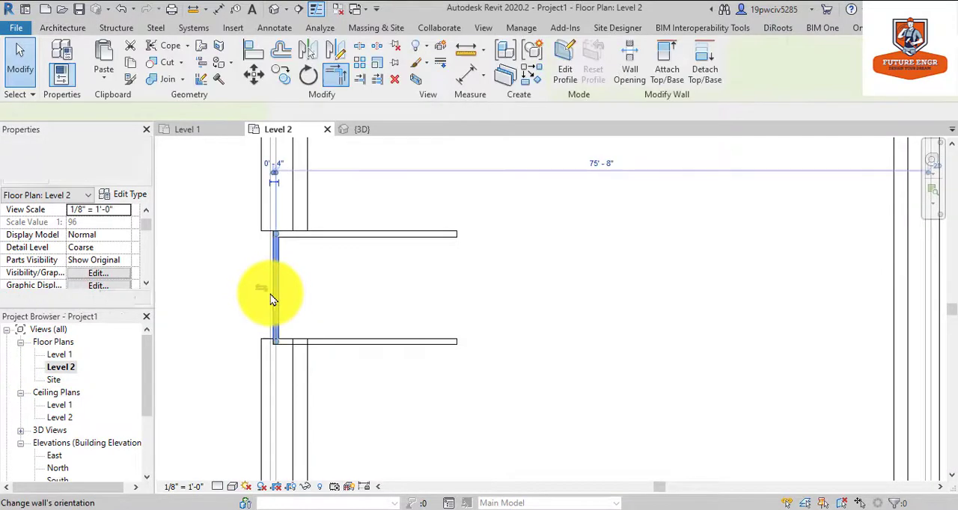
key(Delete)
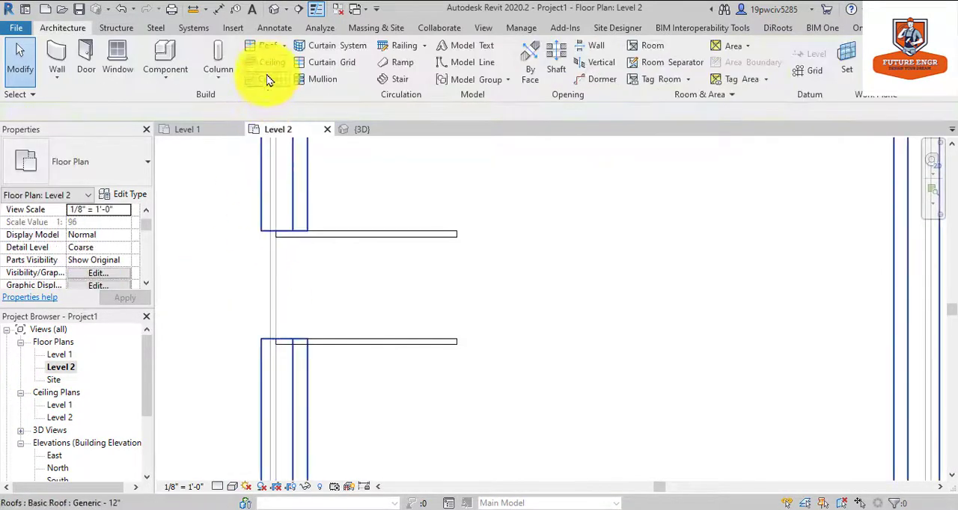
Inspect the dormer's side walls and roof opening up close in the 3D view.
click(274, 10)
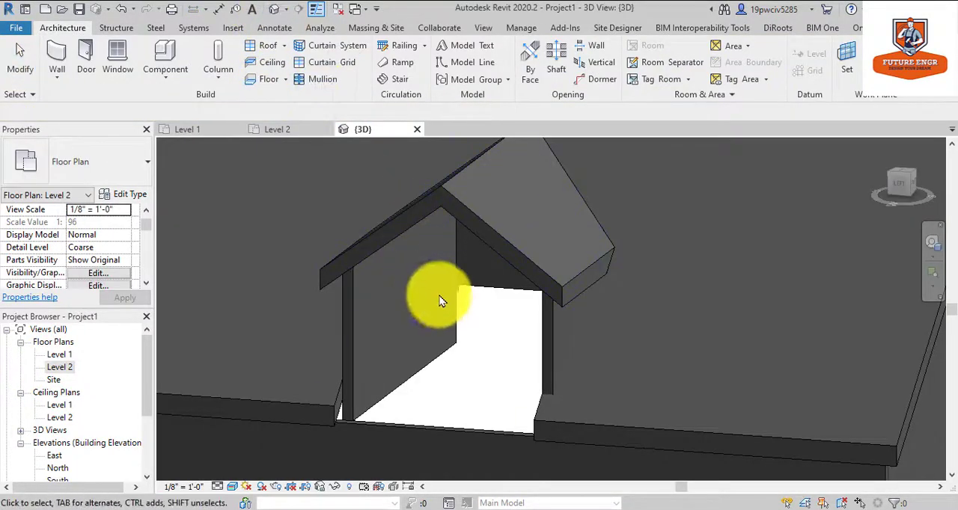
scroll(464, 288, up, 3)
scroll(493, 282, down, 2)
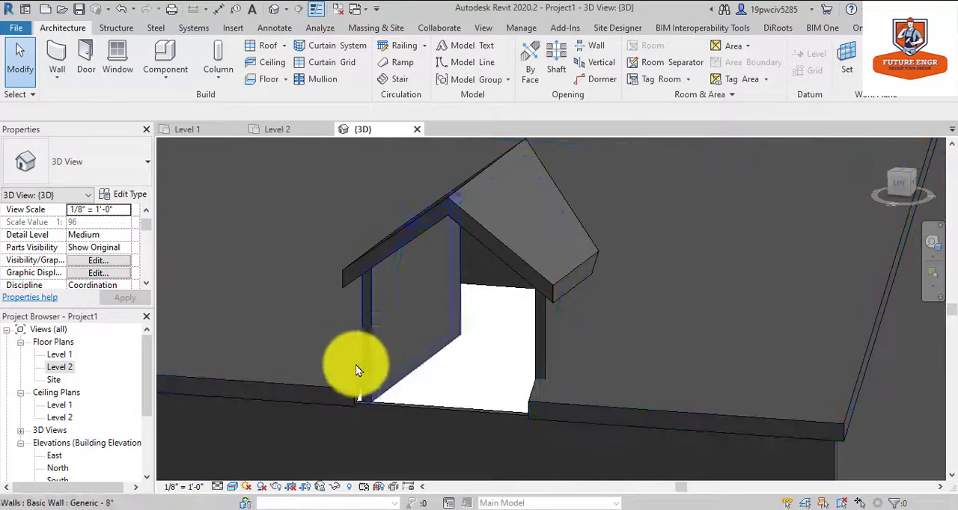
Try shifting the dormer's upper side wall slightly outward in the Level 2 floor plan, check it in 3D, and undo the recent wall edits.
double_click(60, 367)
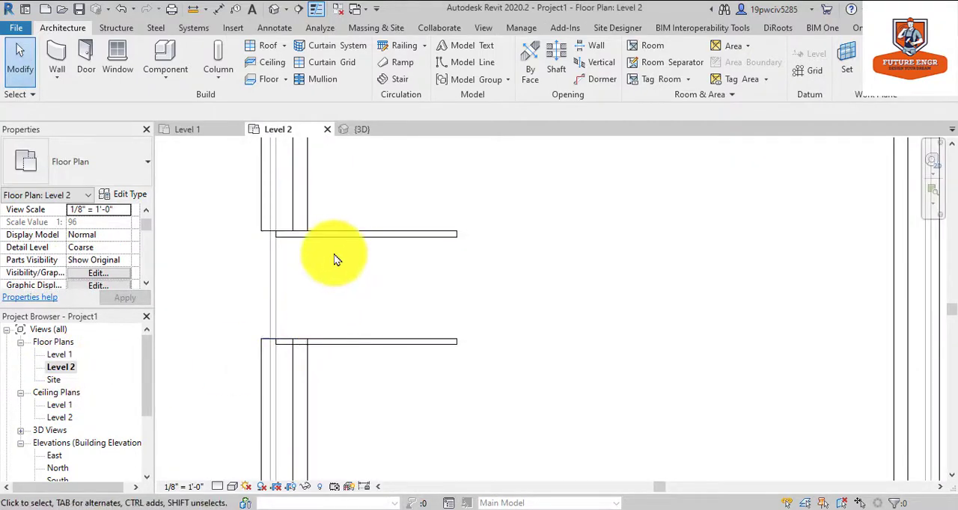
click(430, 241)
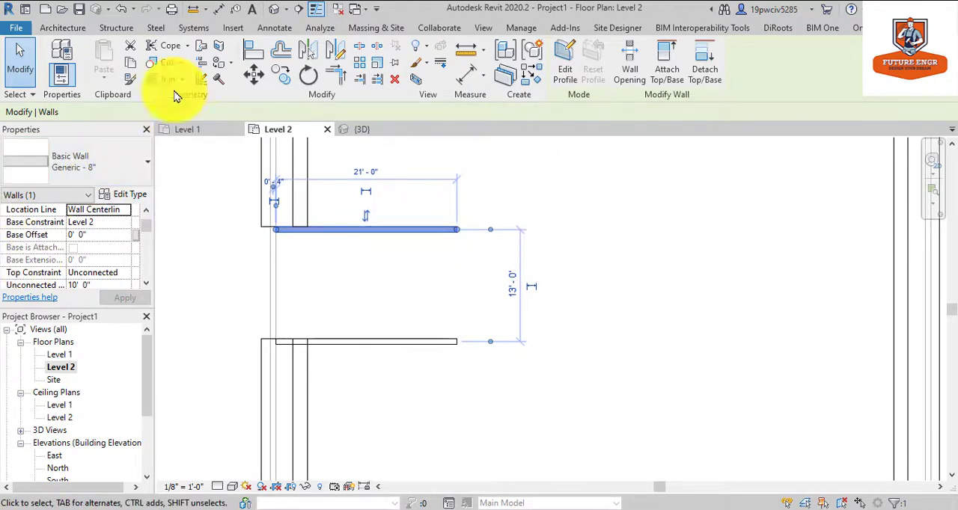
click(277, 11)
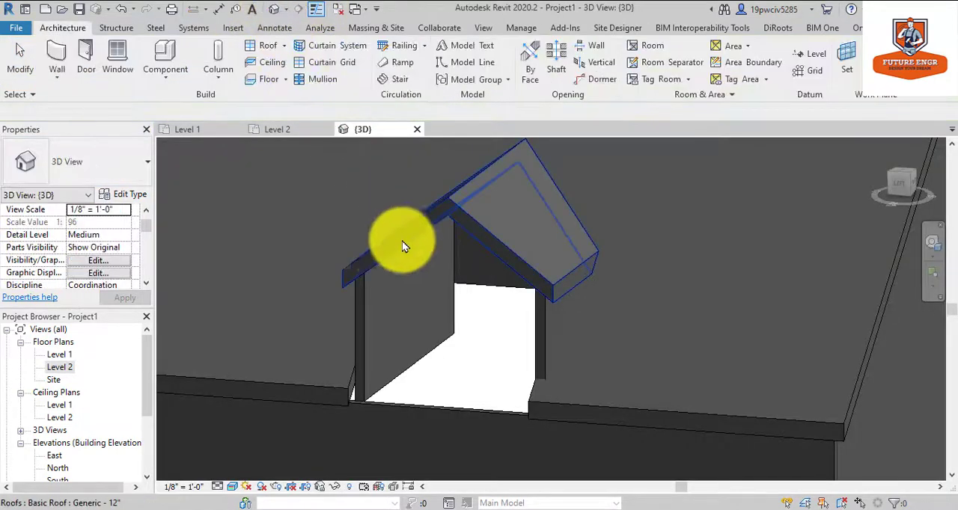
scroll(559, 354, up, 3)
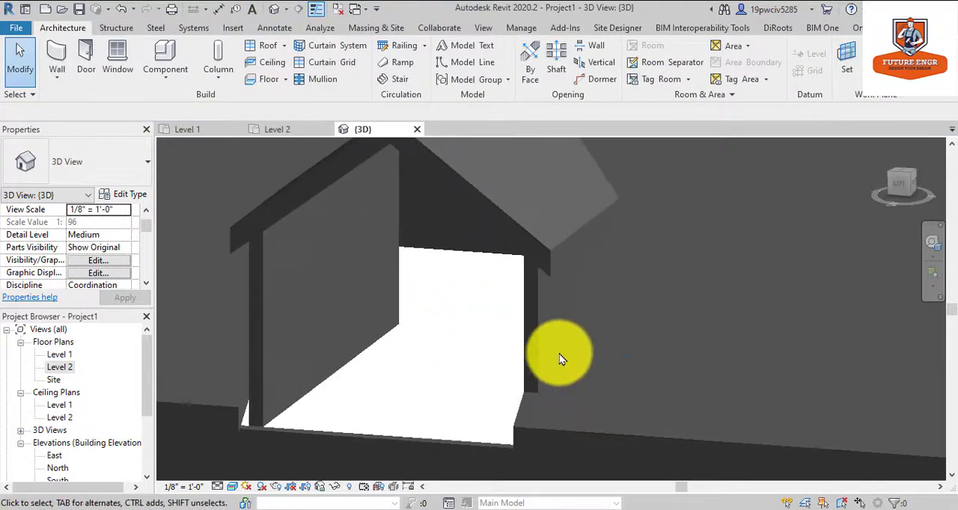
scroll(559, 353, down, 4)
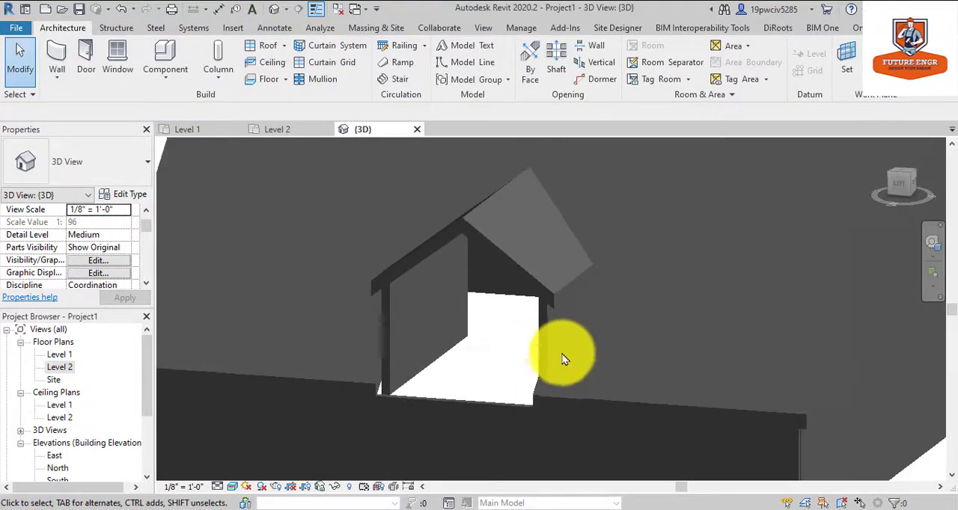
key(ctrl+z)
Reopen the dormer opening's sketch and delete the boundary line along the dormer's left wall.
double_click(484, 273)
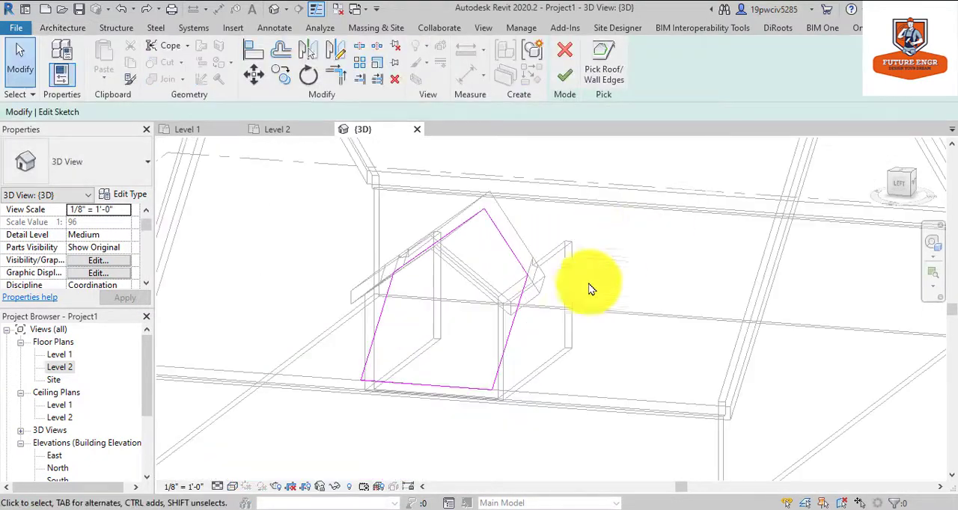
click(383, 341)
key(Delete)
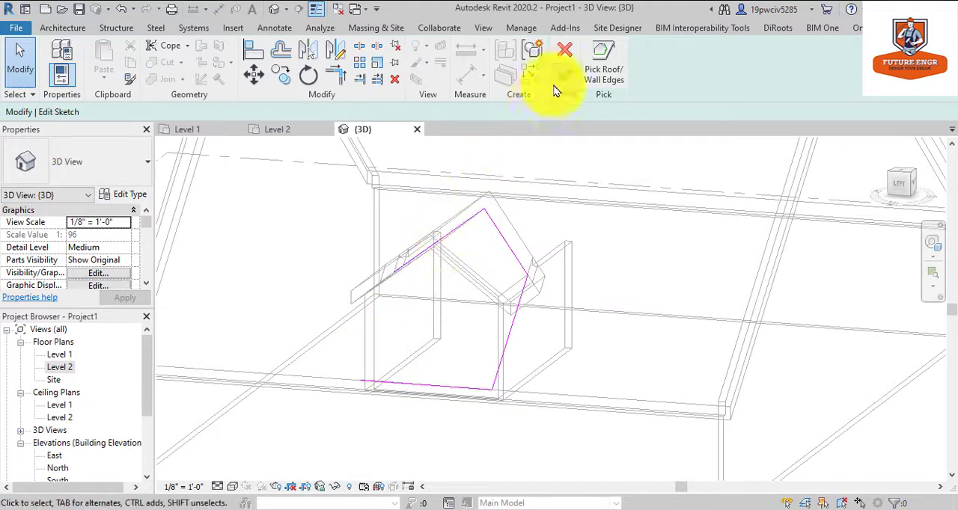
Pick the inner face of the dormer's left wall as the side boundary of the opening sketch.
click(606, 49)
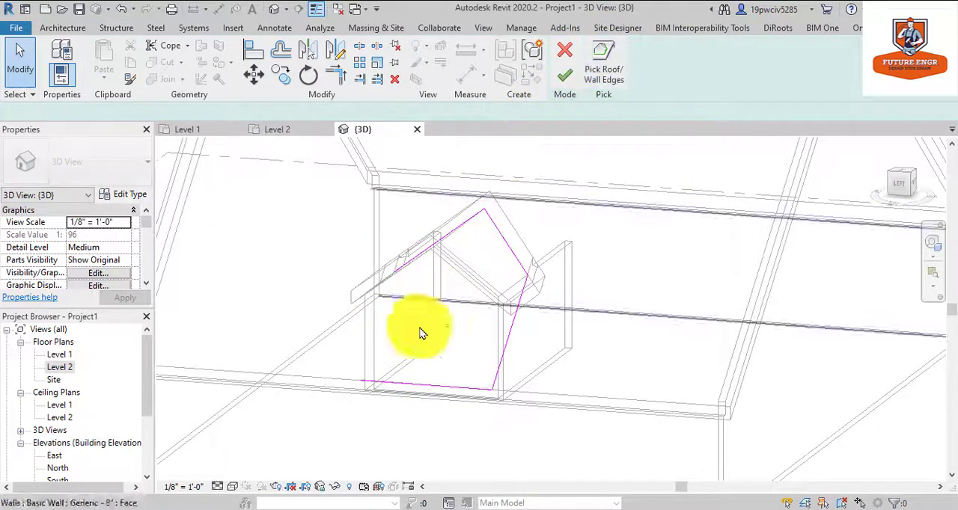
click(392, 372)
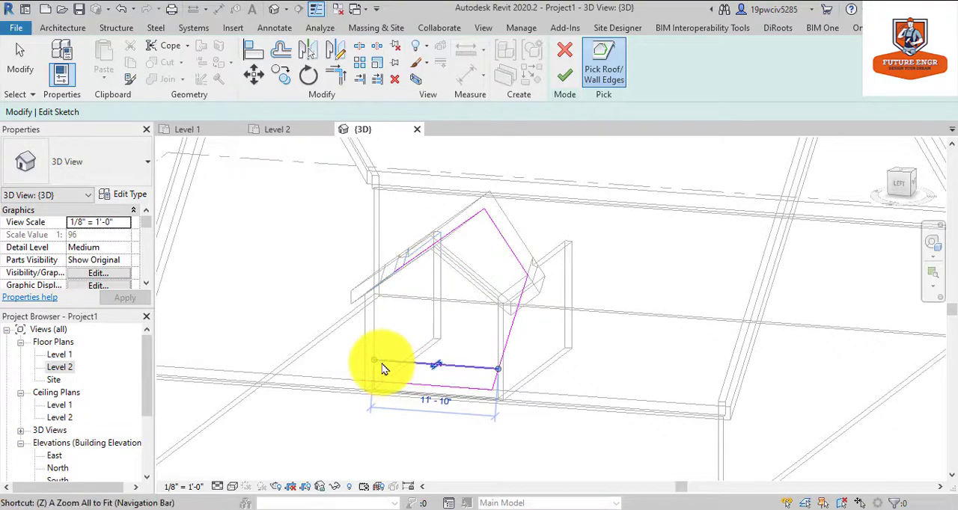
key(Escape)
key(Return)
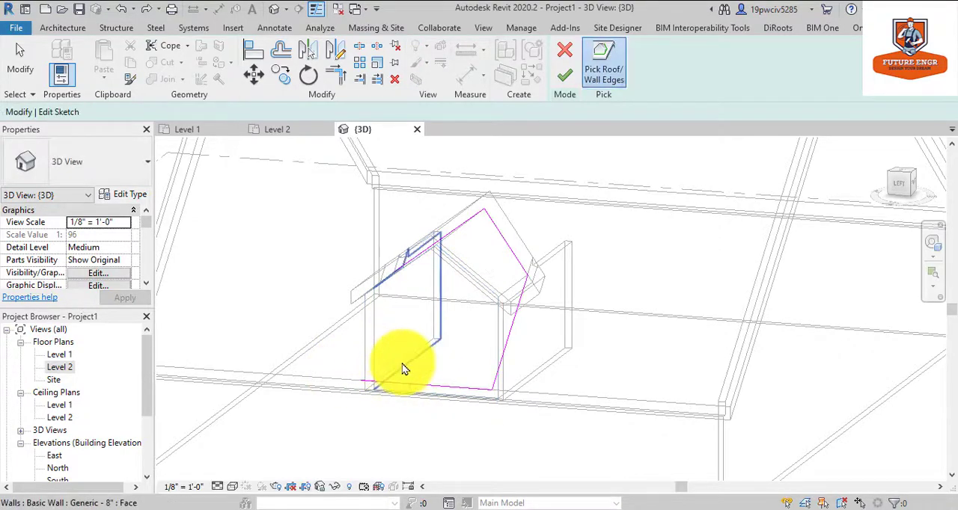
scroll(411, 359, up, 3)
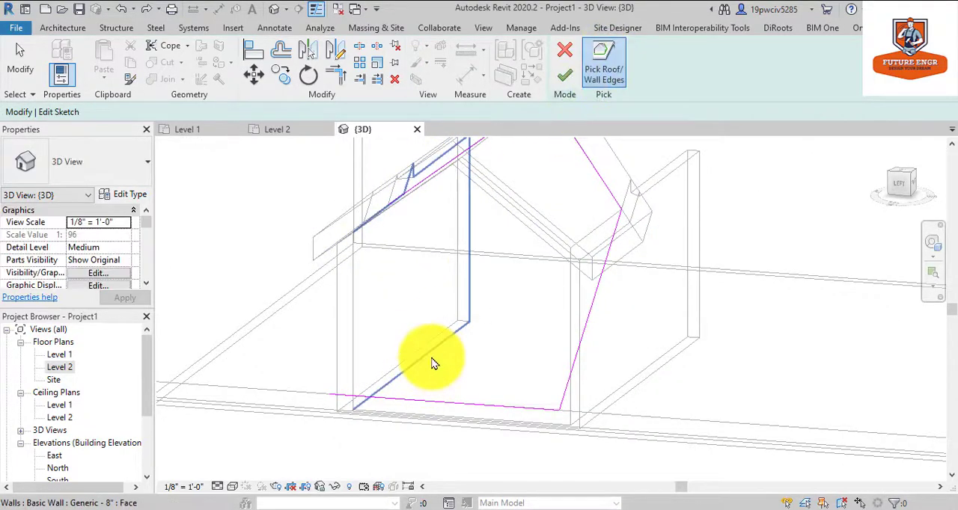
scroll(447, 356, down, 3)
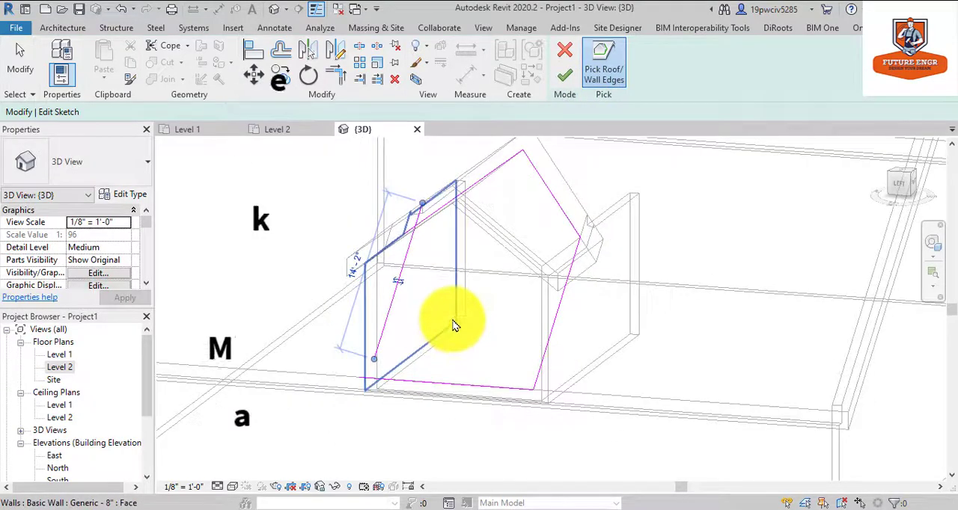
key(Escape)
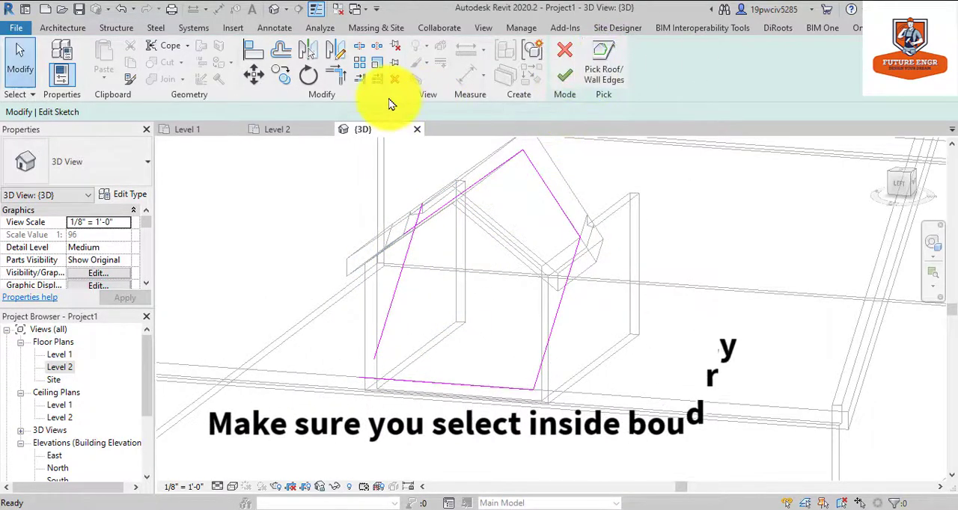
Trim the new wall line to the eave and roof lines to complete the dormer opening, and set the 3D view to Realistic.
click(337, 77)
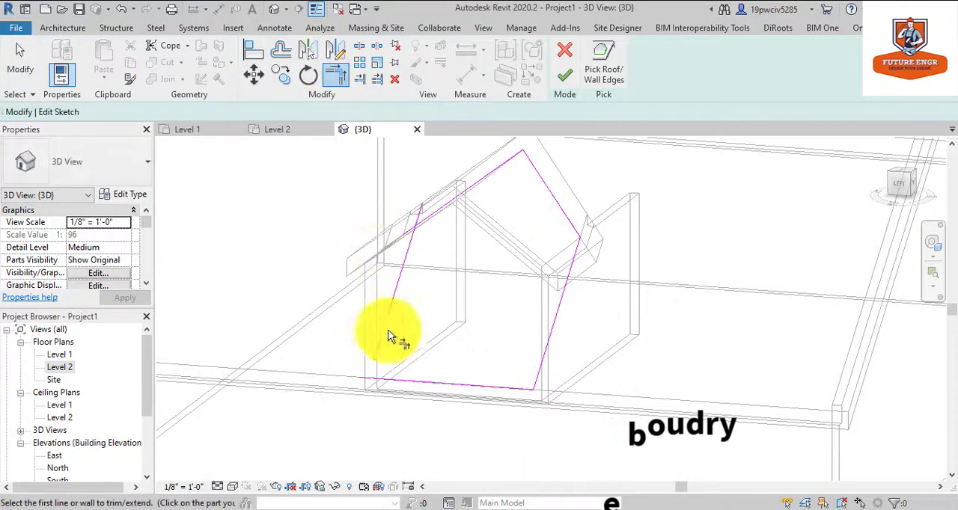
click(400, 378)
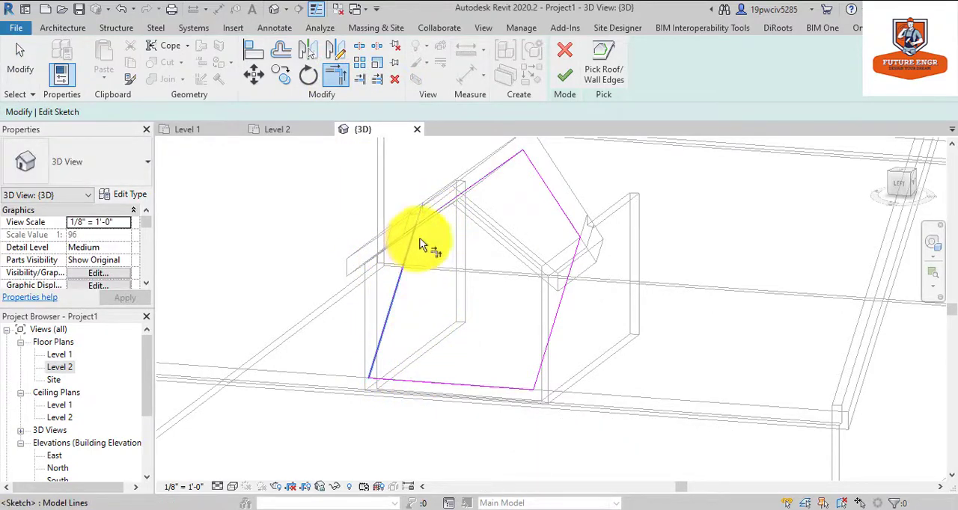
click(419, 243)
click(573, 227)
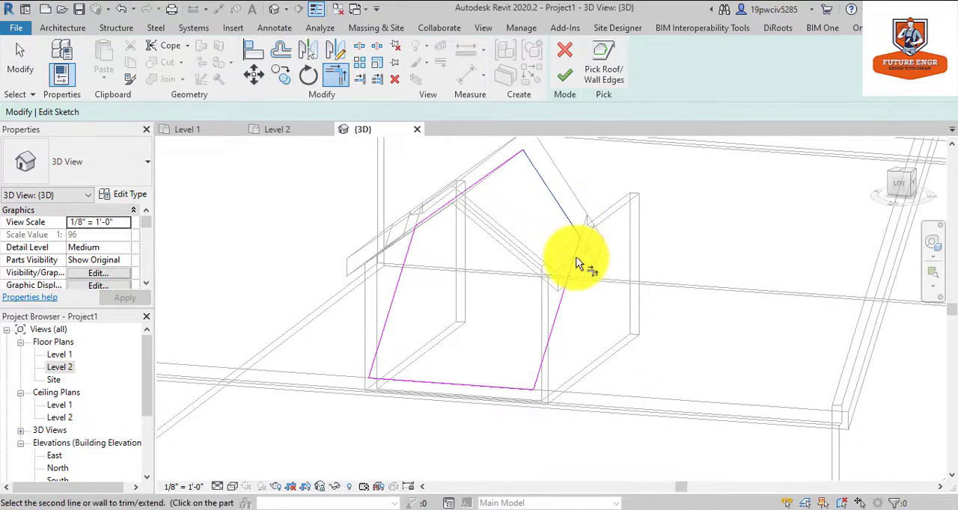
click(567, 88)
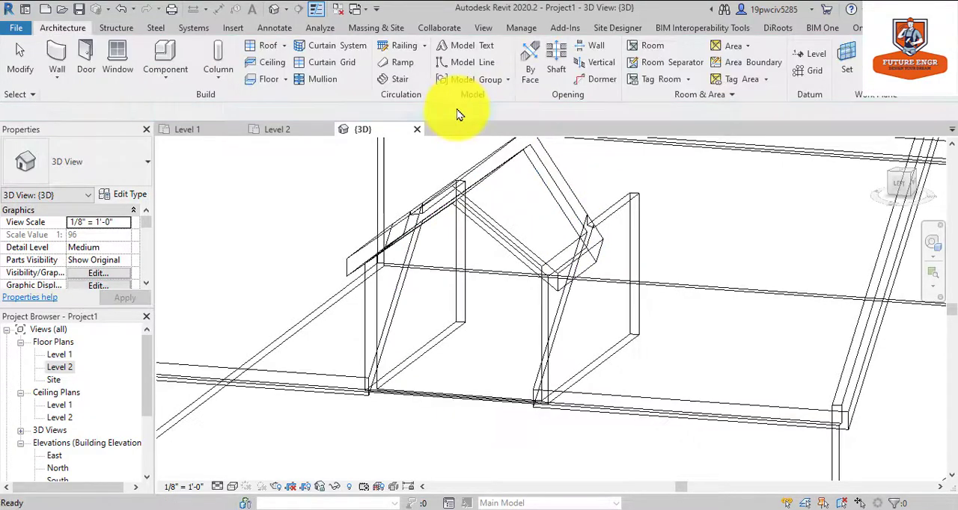
click(223, 490)
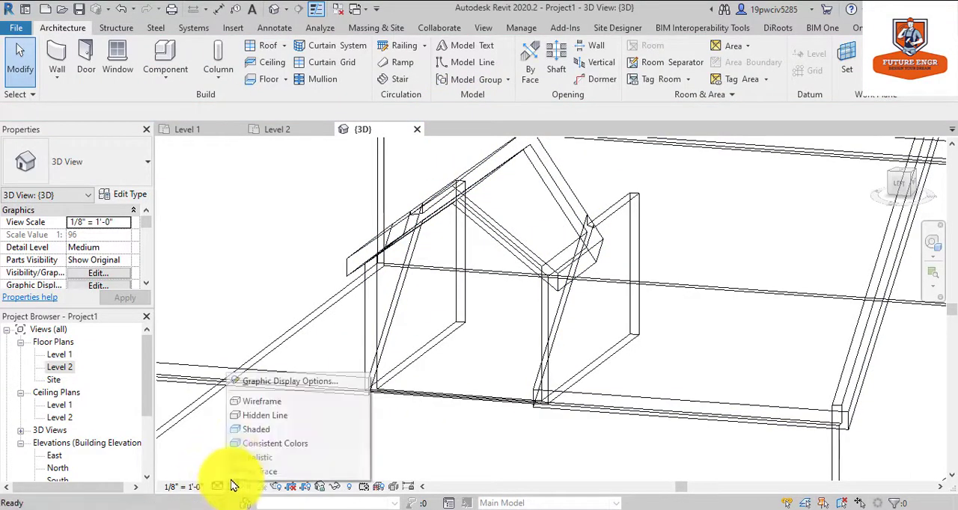
click(242, 455)
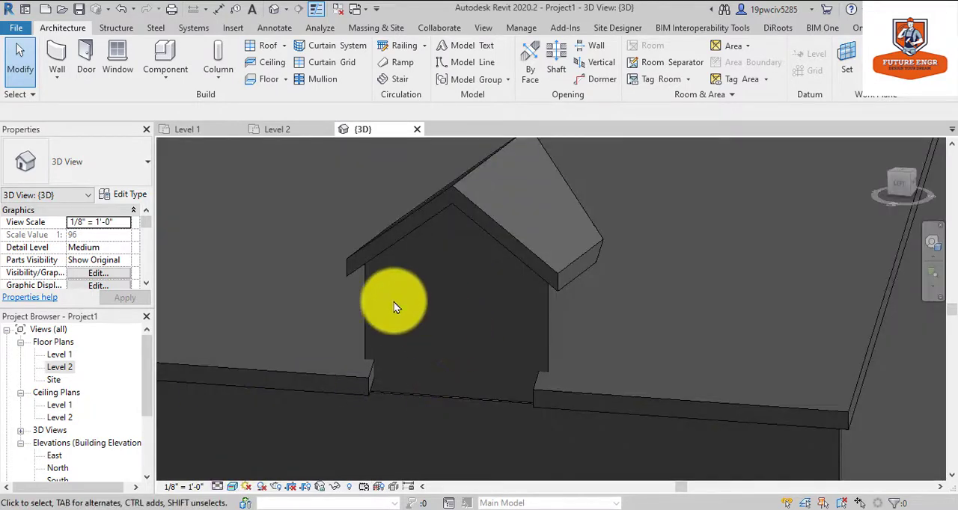
Delete the dormer's front wall in the Level 2 floor plan and check the opening in the default 3D view.
double_click(60, 354)
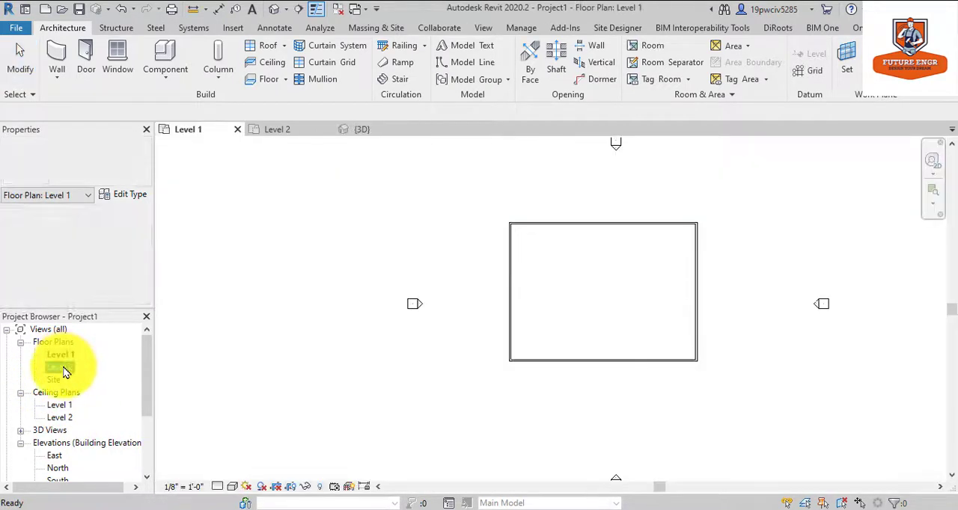
double_click(61, 367)
click(277, 310)
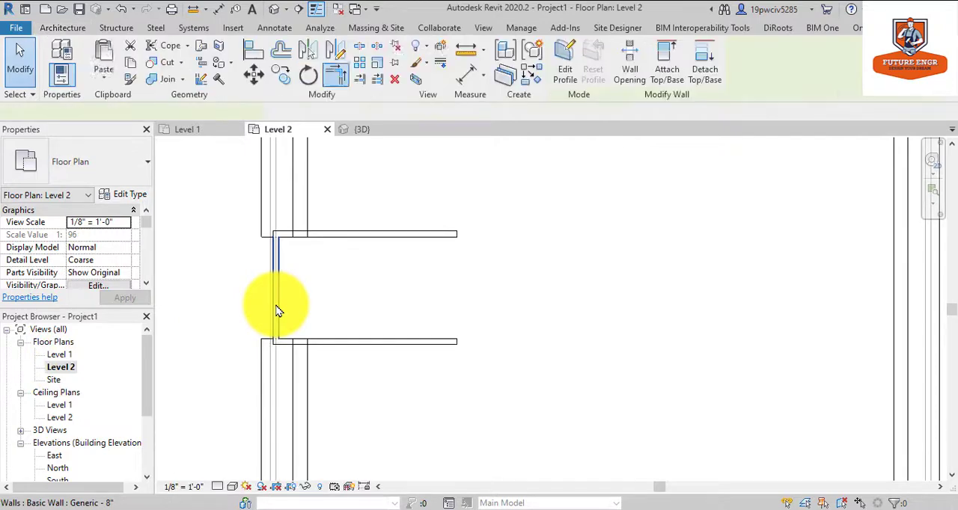
key(Delete)
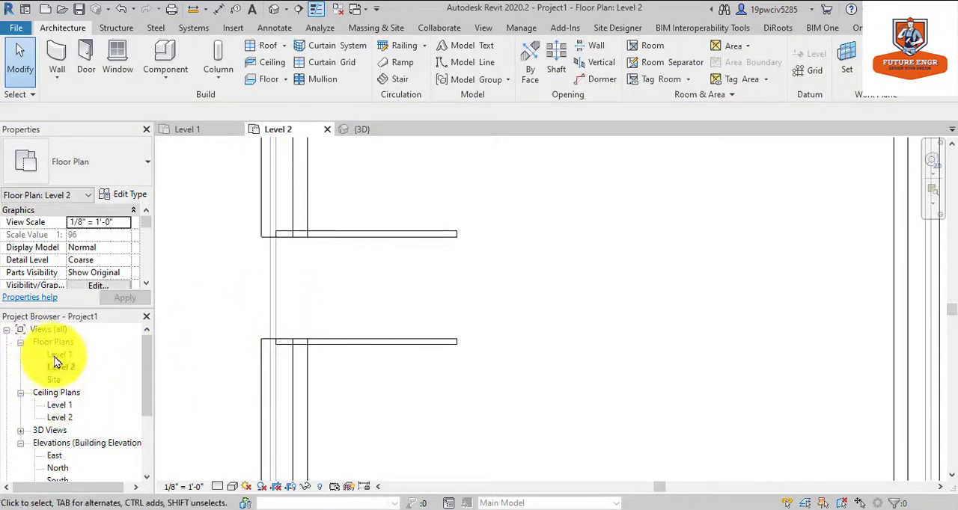
click(288, 9)
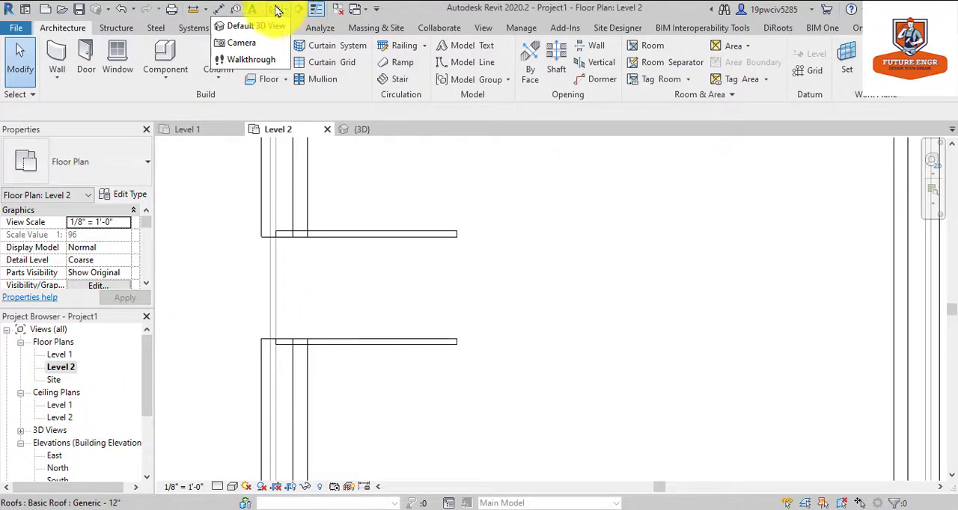
click(258, 25)
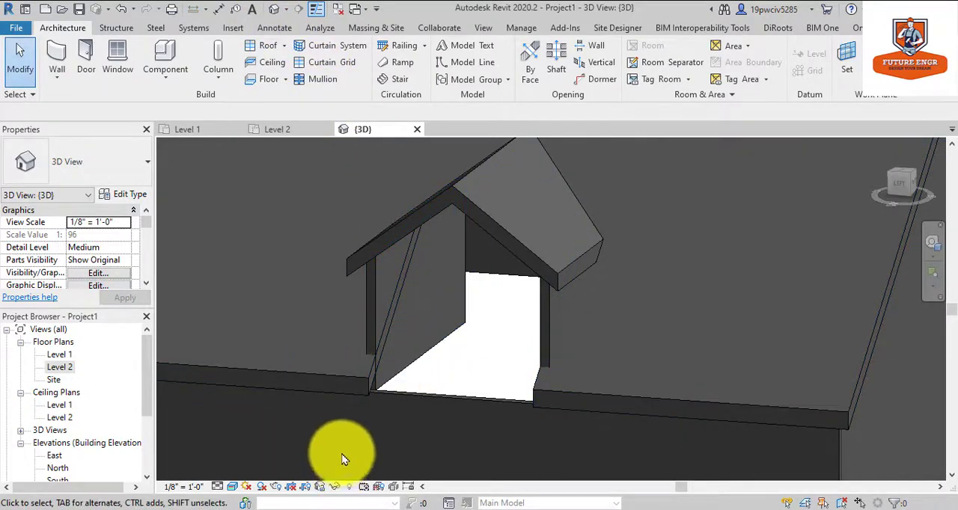
scroll(193, 319, down, 1)
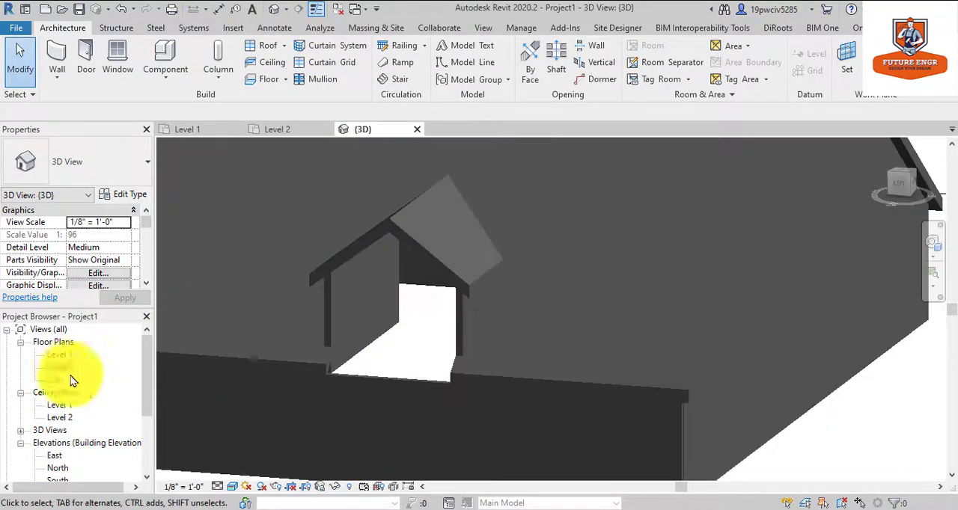
Create a perspective camera view inside the Level 1 plan, aimed diagonally from the upper-left to the lower-right corner, with Realistic visual style.
double_click(63, 354)
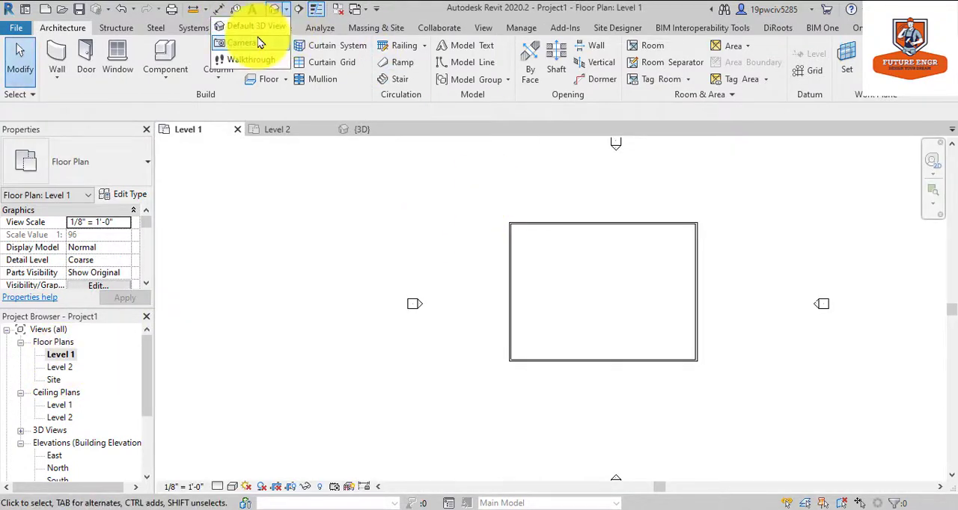
click(254, 42)
click(529, 247)
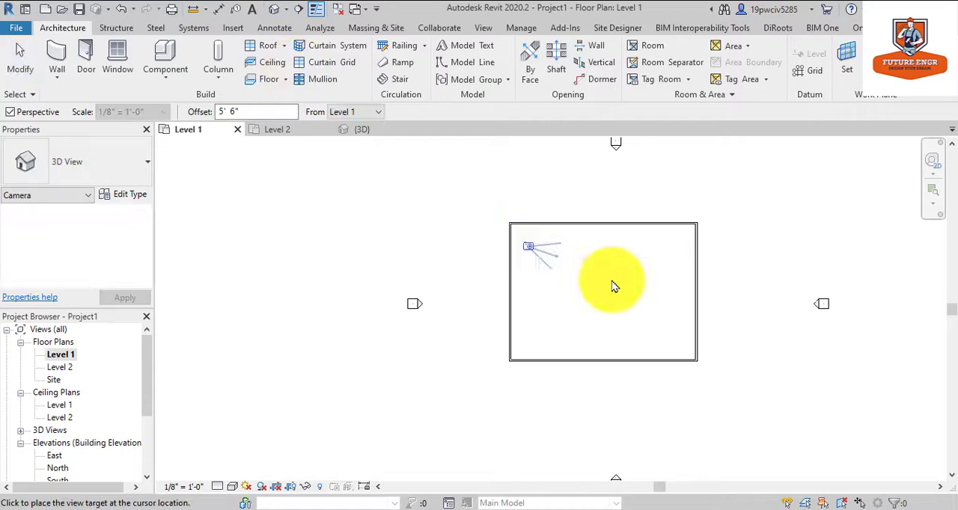
click(668, 326)
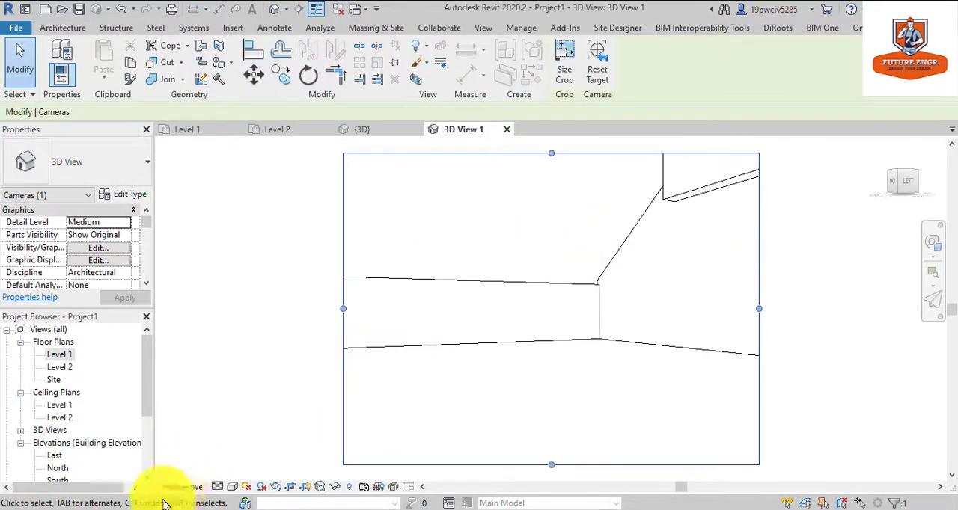
click(233, 487)
click(248, 459)
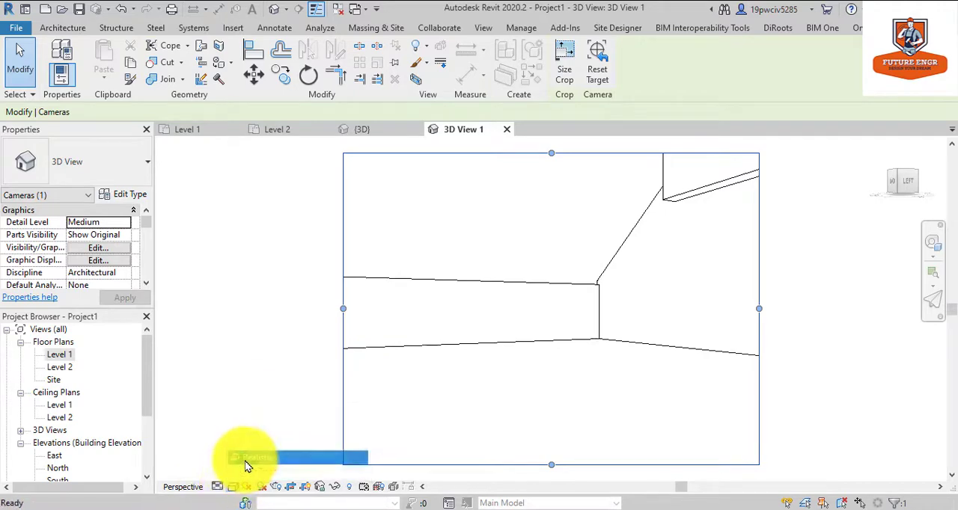
Orbit the interior camera view with the steering wheel to examine the roof's underside, and return to the default 3D view.
click(925, 249)
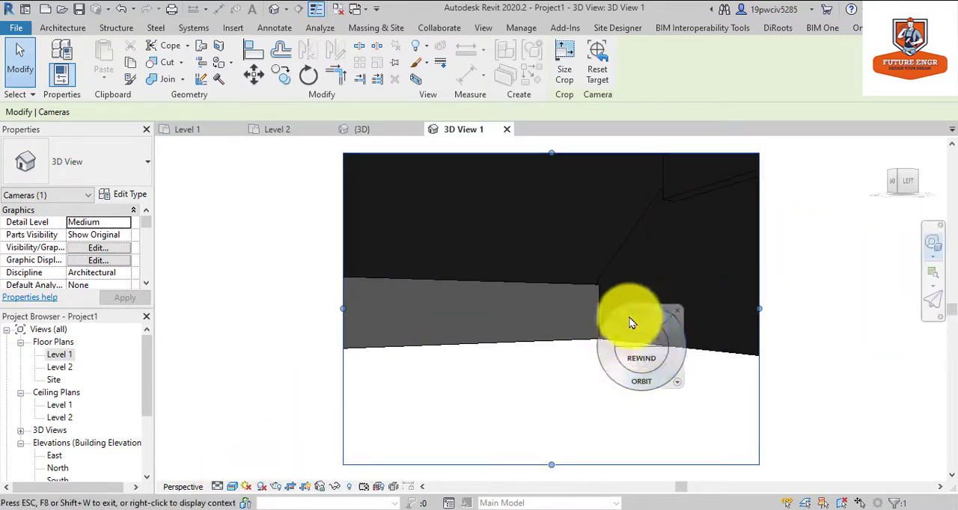
click(620, 309)
drag(611, 330, 657, 325)
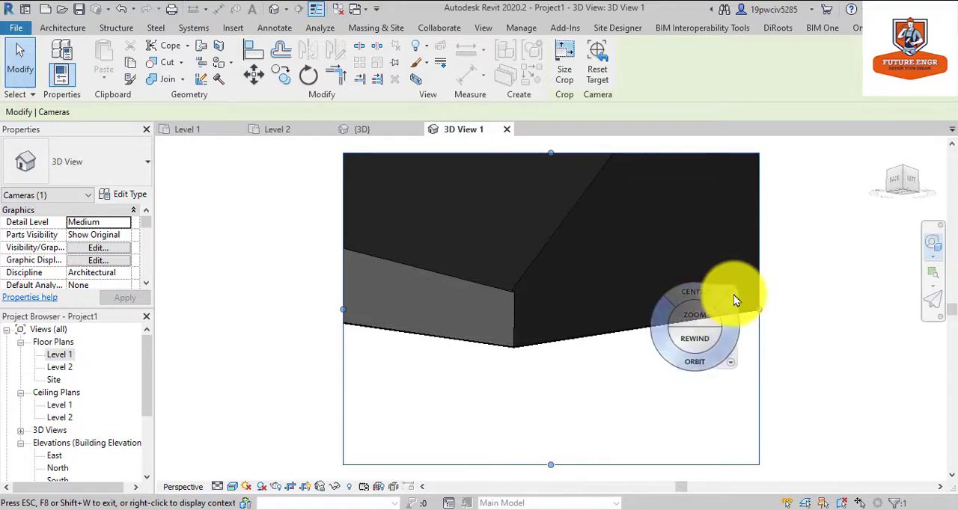
click(731, 294)
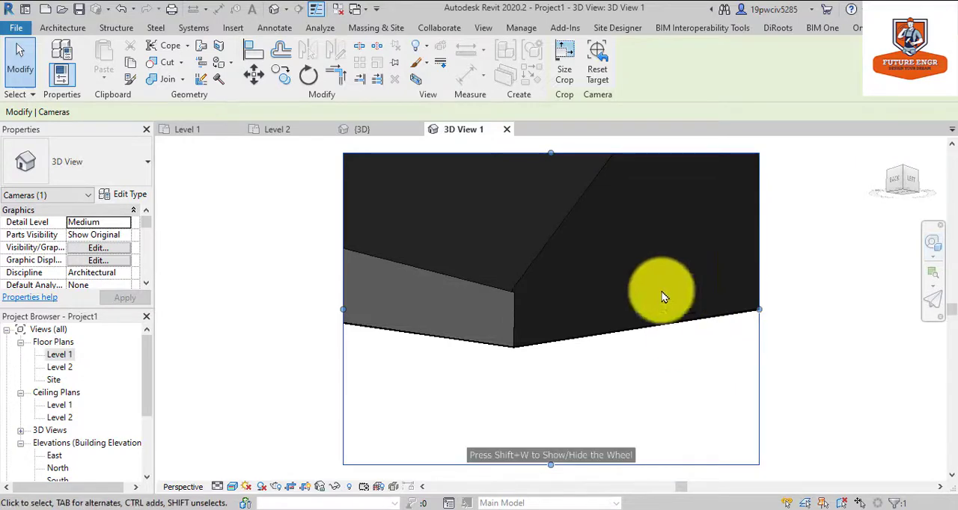
click(271, 10)
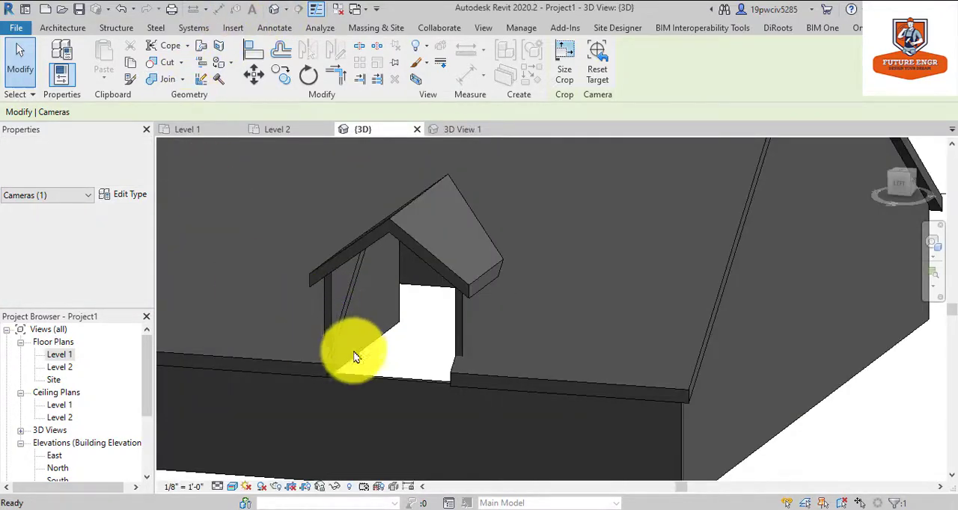
Attach the base of the dormer's left side wall to the main roof.
click(396, 300)
click(666, 62)
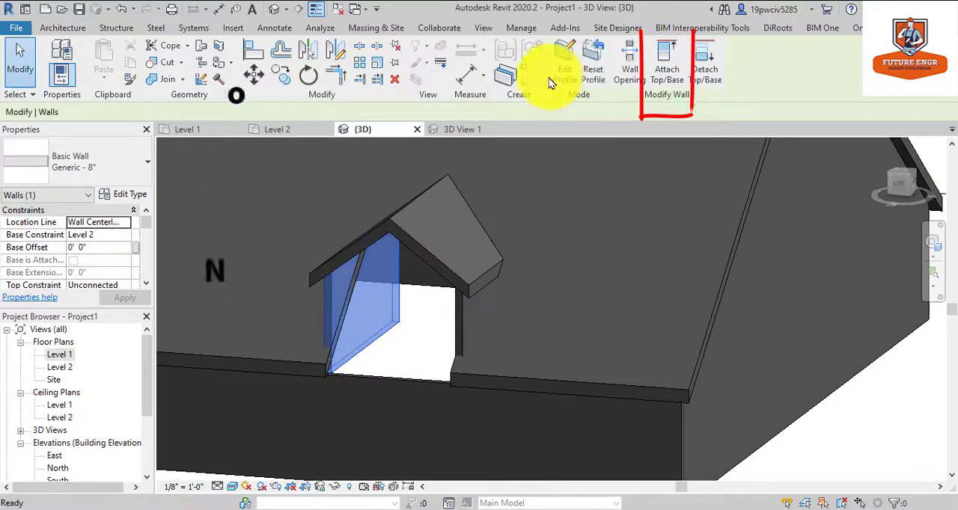
click(178, 112)
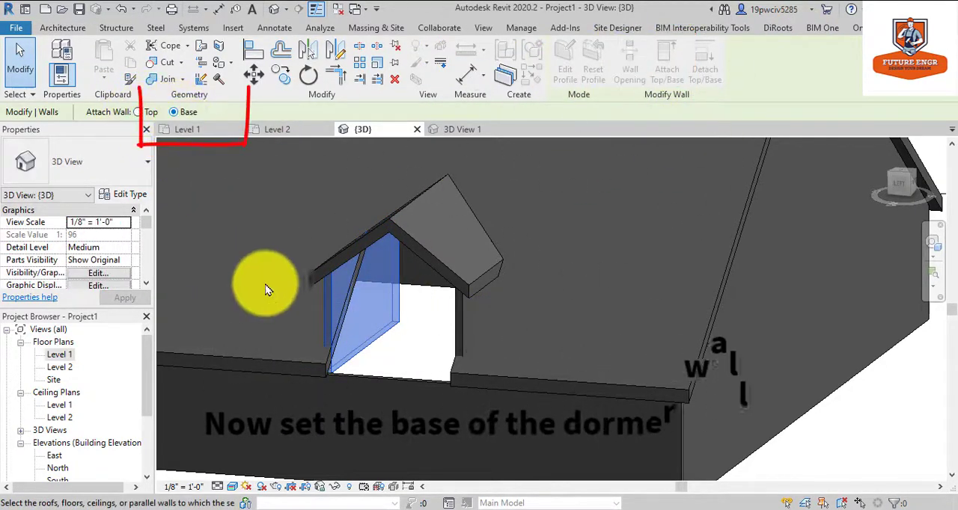
click(307, 377)
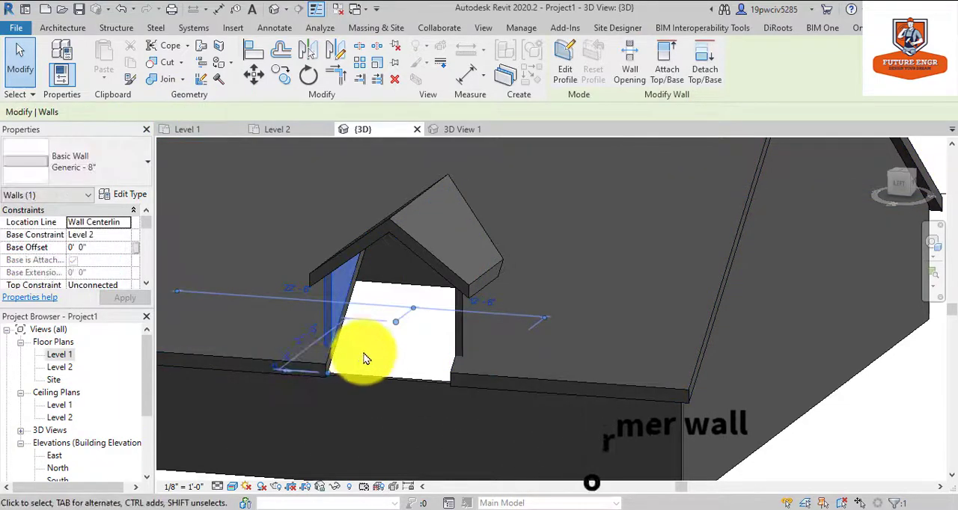
key(Escape)
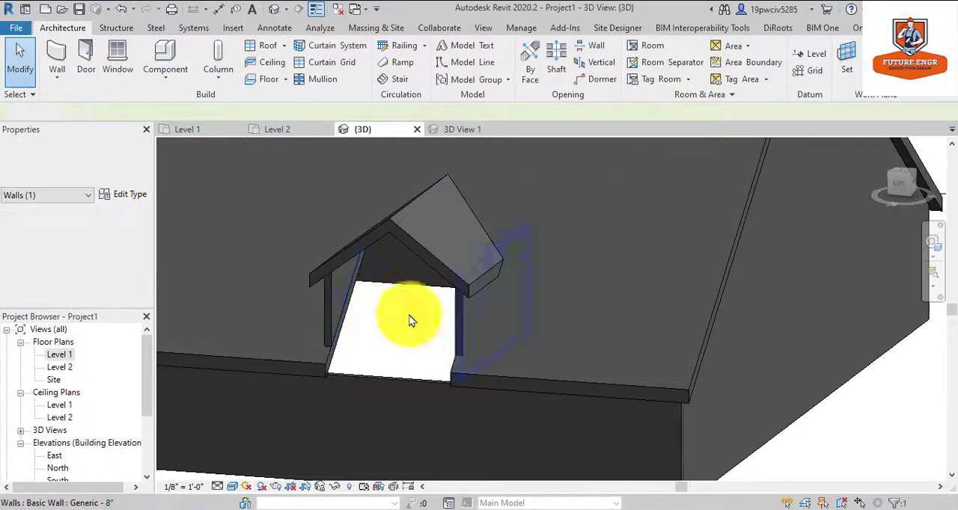
Attach the base of the dormer's right side wall to the main roof.
click(454, 329)
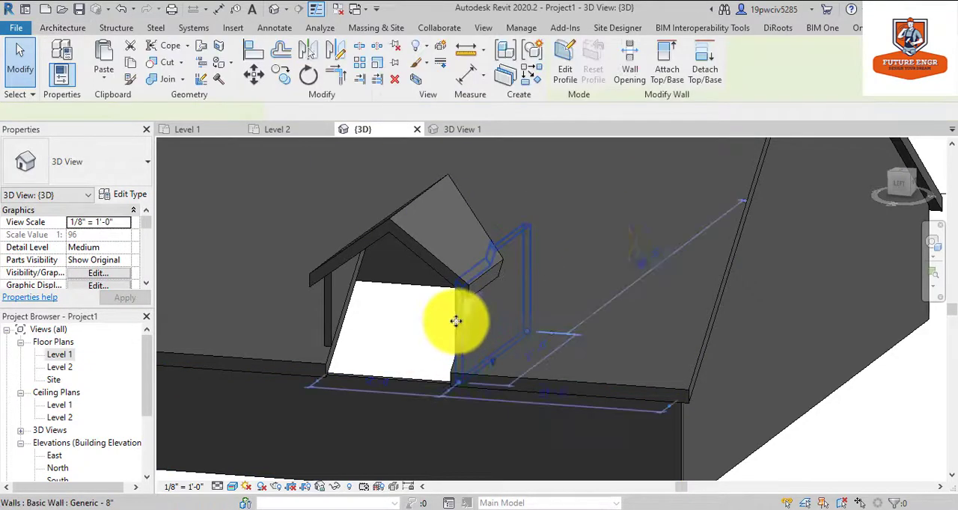
click(667, 67)
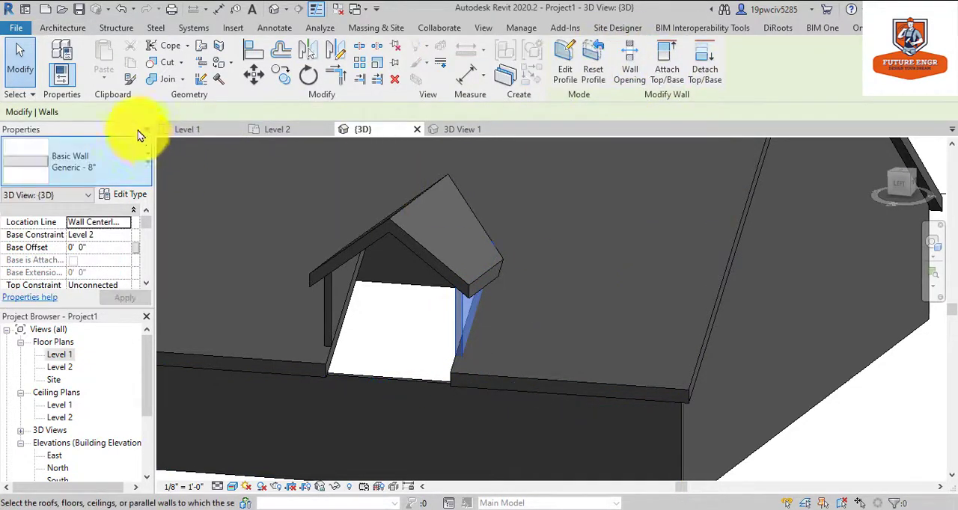
click(464, 362)
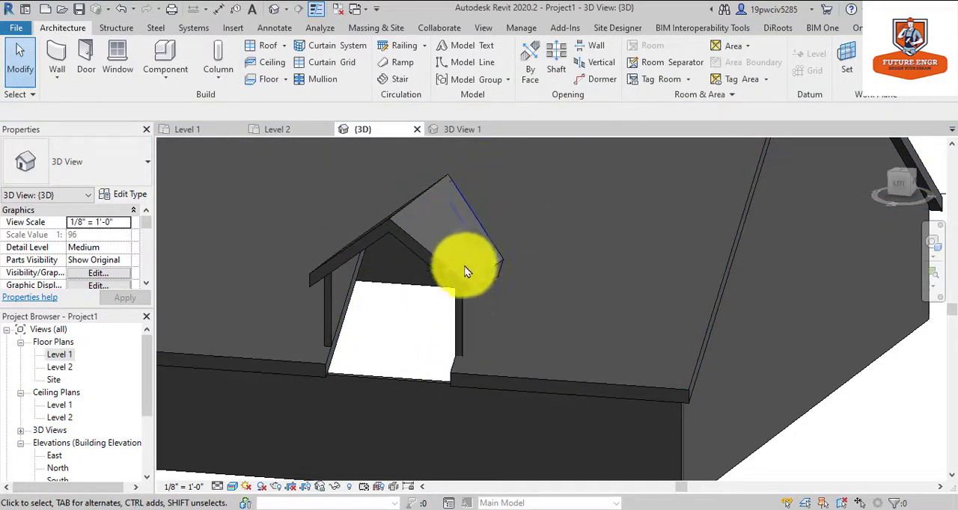
click(465, 308)
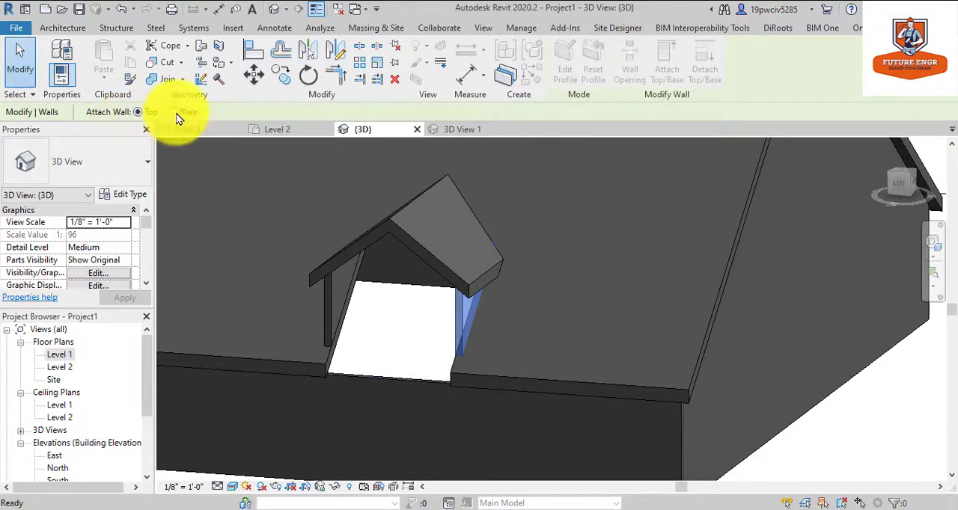
click(499, 380)
key(Escape)
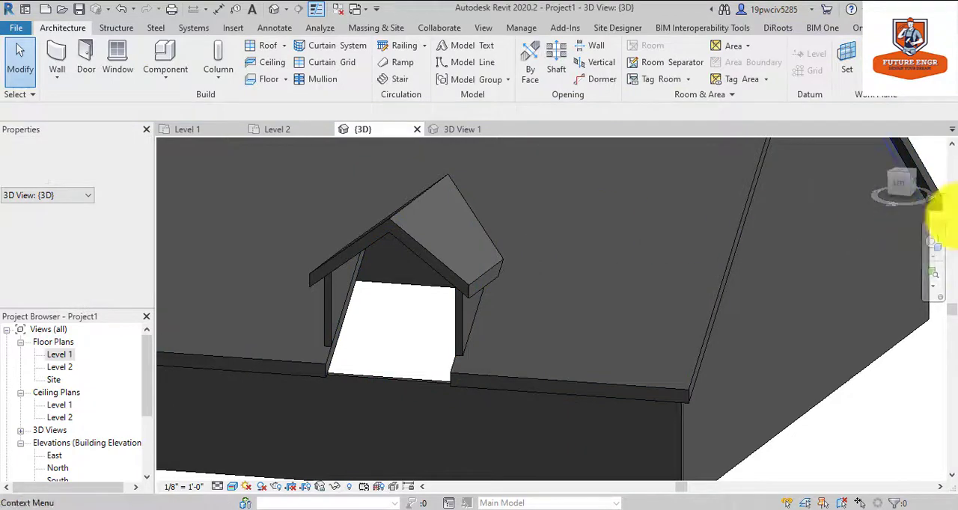
Orbit the 3D view to examine the dormer walls from the opposite side, and open the Level 2 floor plan at the dormer.
click(933, 245)
drag(506, 271, 602, 285)
drag(626, 220, 631, 229)
scroll(648, 285, down, 4)
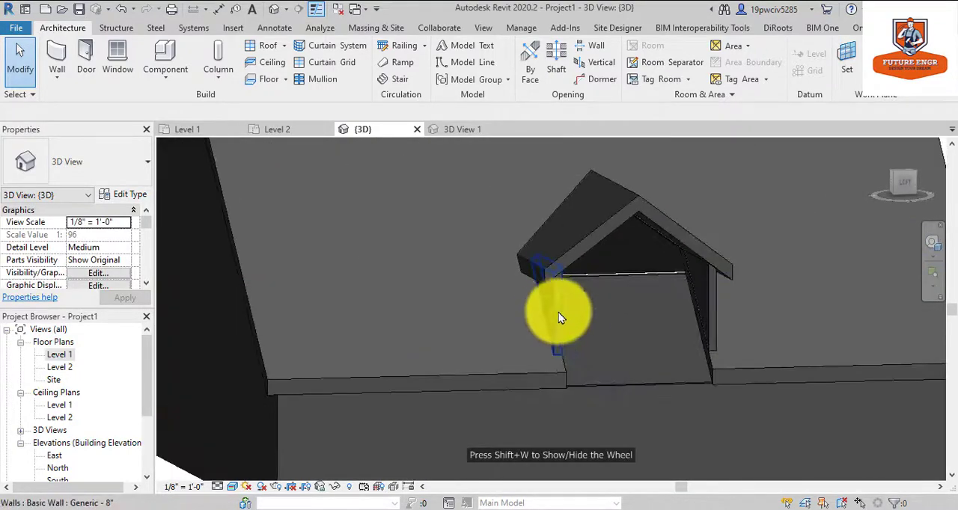
scroll(610, 328, down, 1)
scroll(610, 327, down, 2)
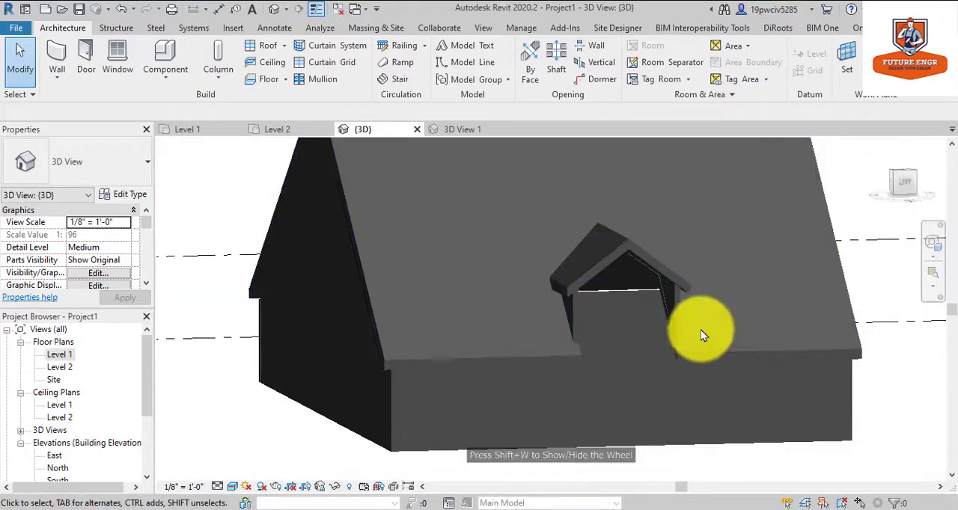
click(60, 355)
double_click(60, 367)
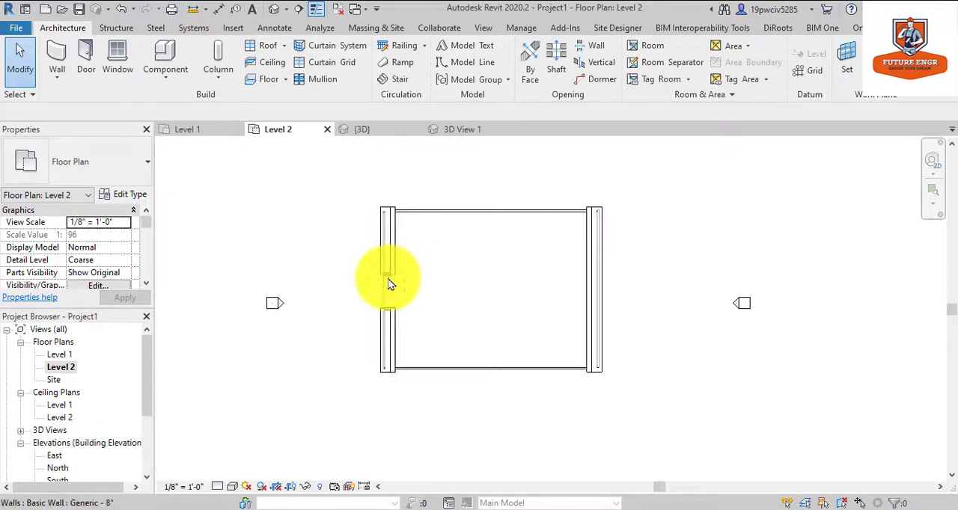
scroll(389, 281, up, 1)
scroll(389, 278, up, 3)
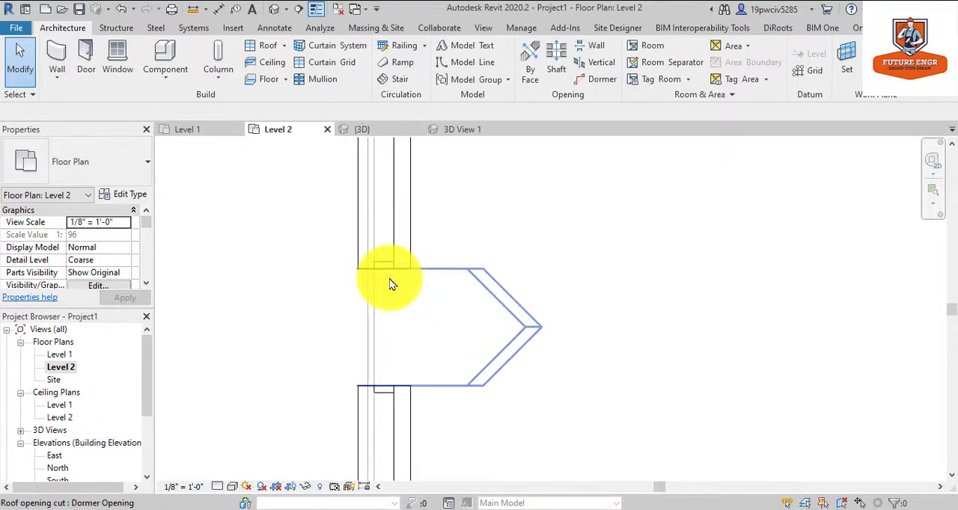
Nudge both dormer side walls outward in the Level 2 plan until their front ends align with the main roof's eave edge.
click(393, 395)
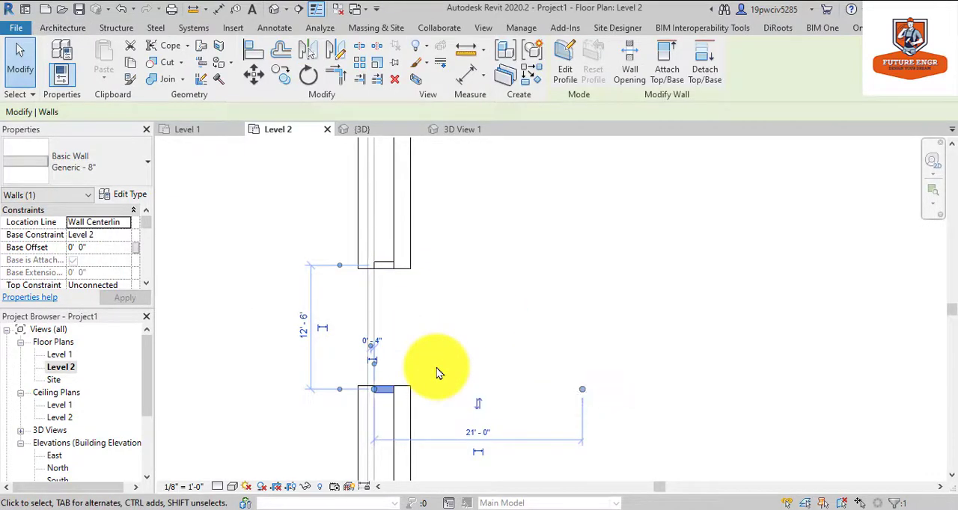
key(Left)
key(Left)
key(Left)
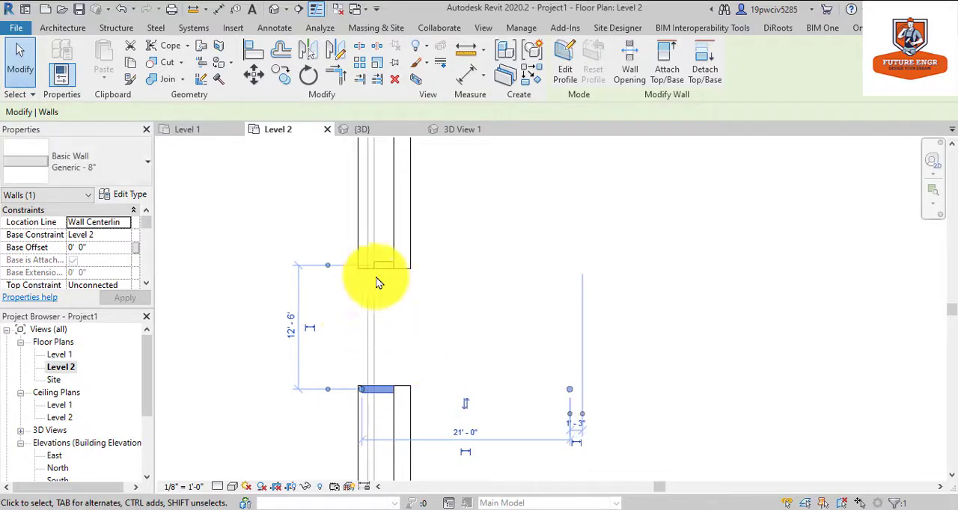
click(385, 266)
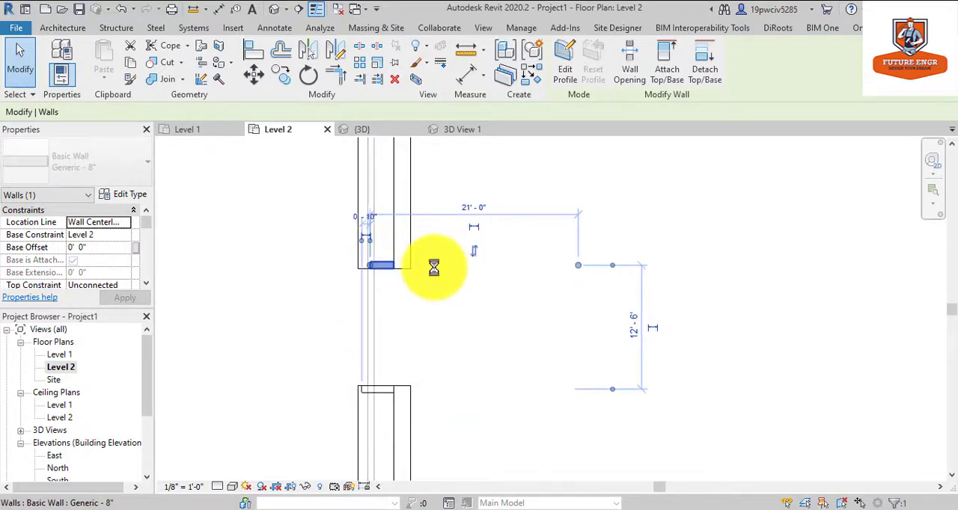
key(Left)
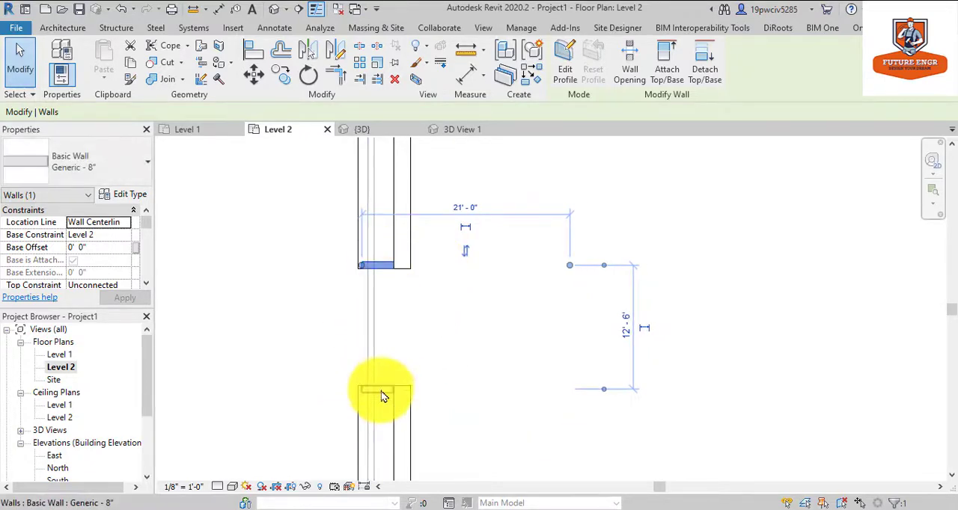
click(382, 392)
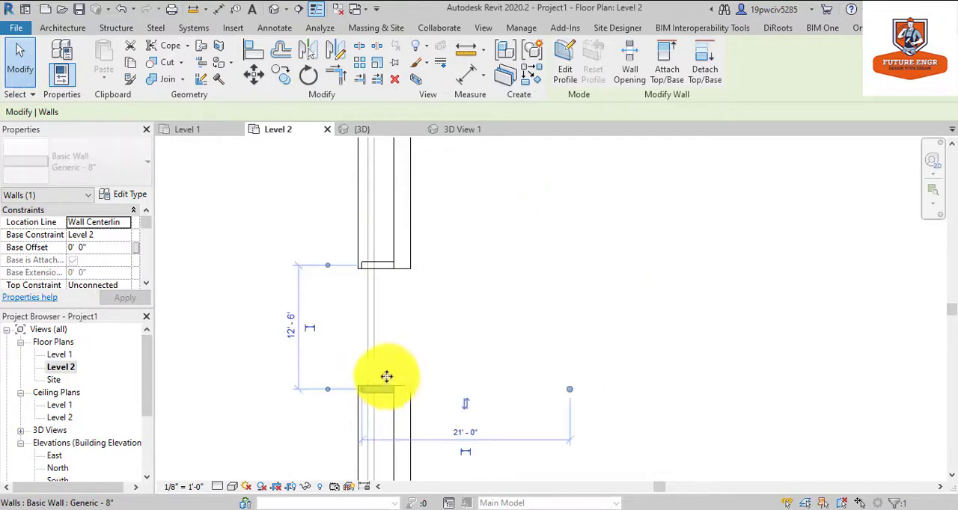
click(383, 259)
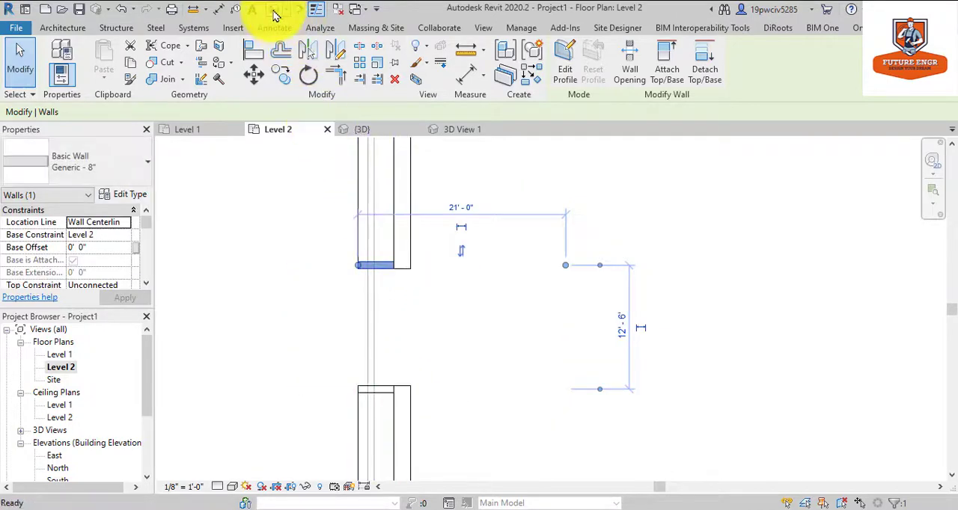
Examine the shifted dormer walls at the eave in the default 3D view, orbiting to a lower, frontal angle with the steering wheel.
click(275, 11)
scroll(638, 352, up, 5)
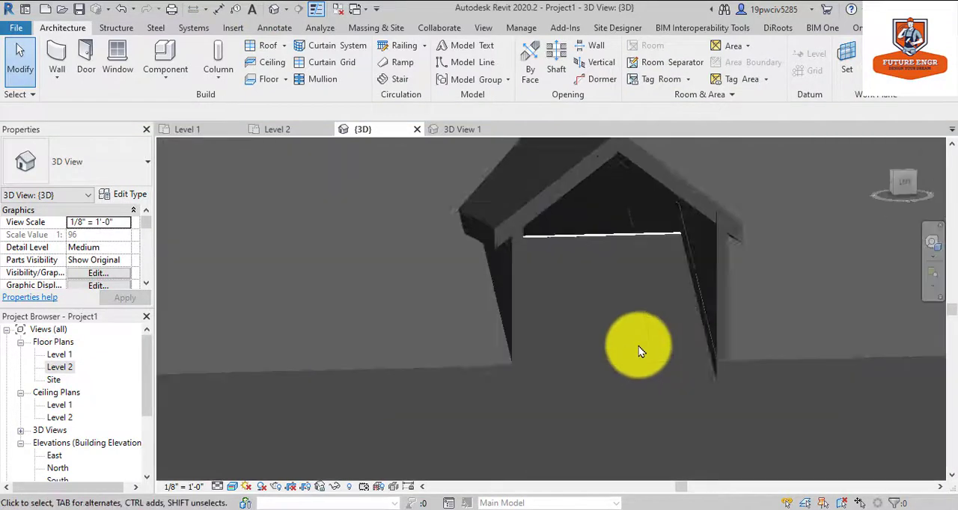
scroll(638, 351, up, 2)
scroll(626, 299, down, 1)
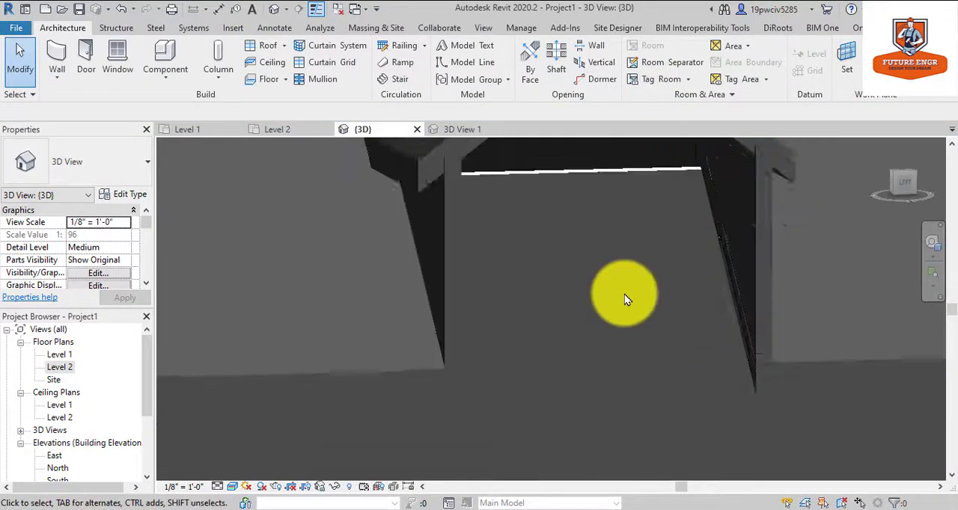
scroll(625, 299, down, 3)
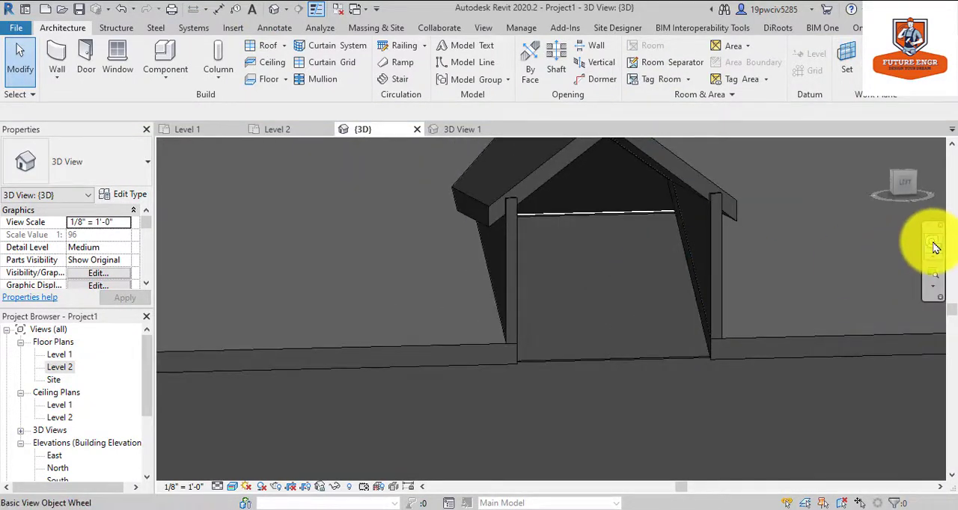
drag(759, 278, 812, 273)
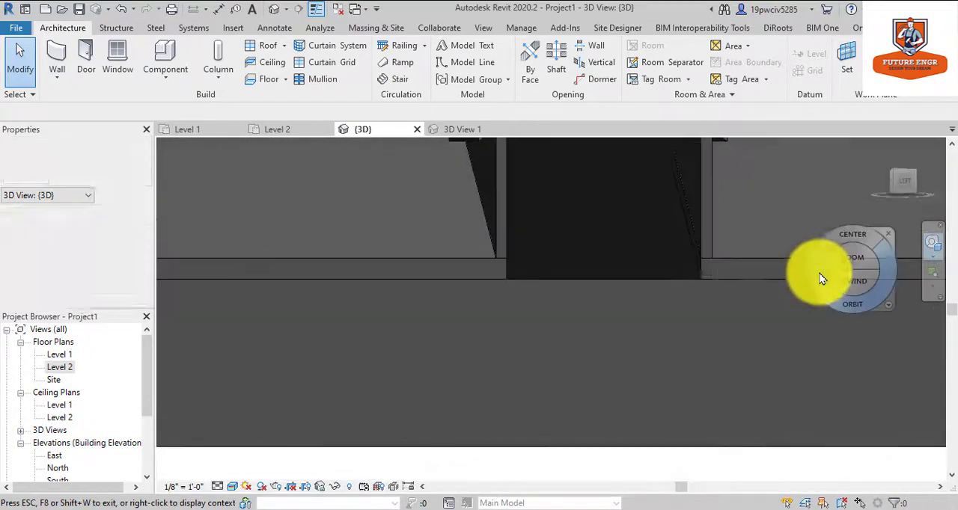
scroll(657, 211, up, 2)
scroll(646, 285, down, 4)
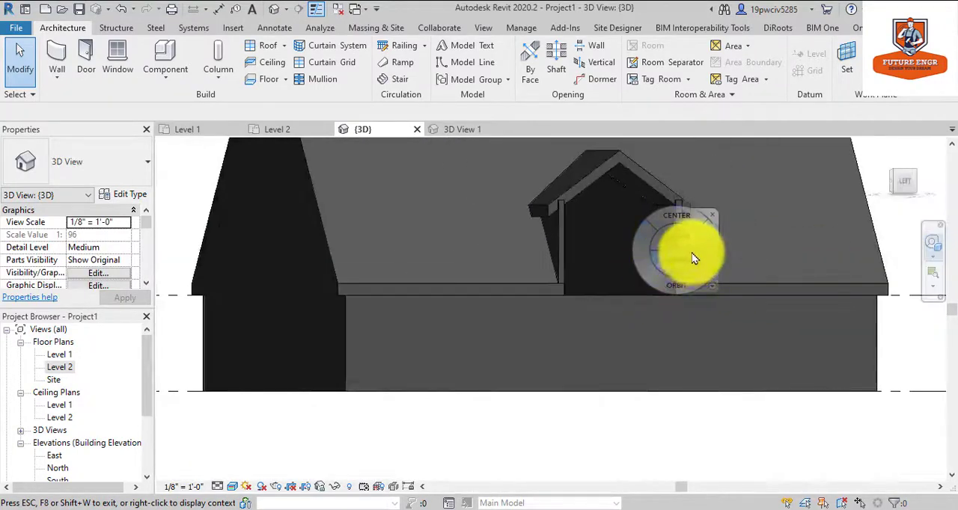
key(Escape)
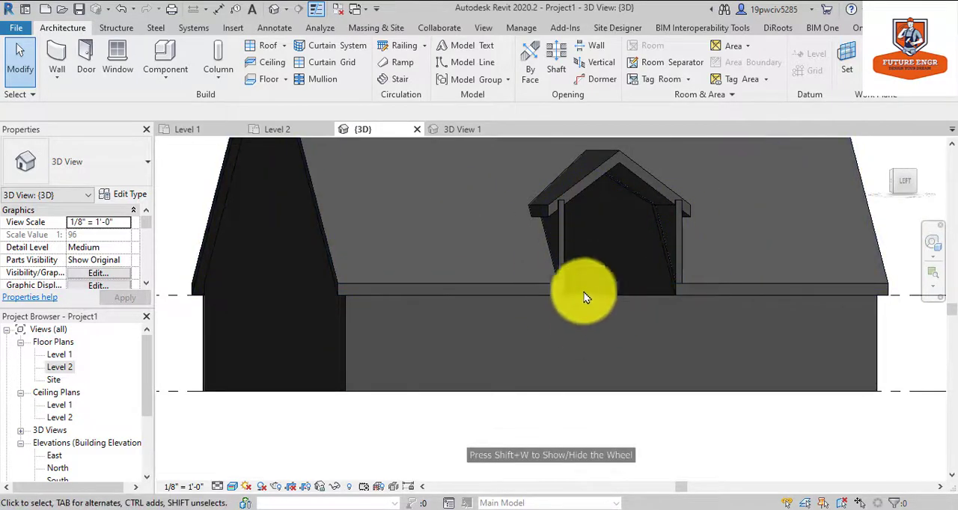
Open the material selection for the structure layer of the main roof's Generic - 12" type.
click(336, 285)
scroll(112, 280, down, 3)
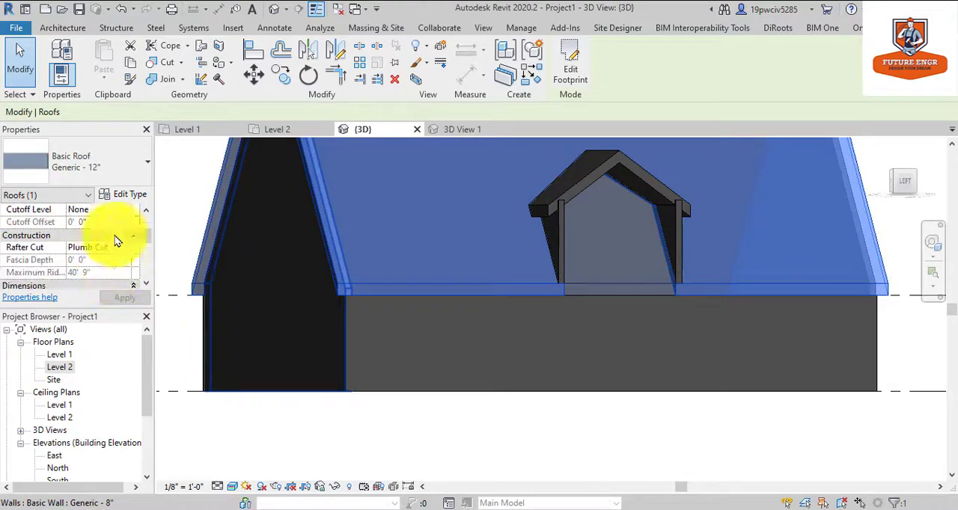
click(107, 198)
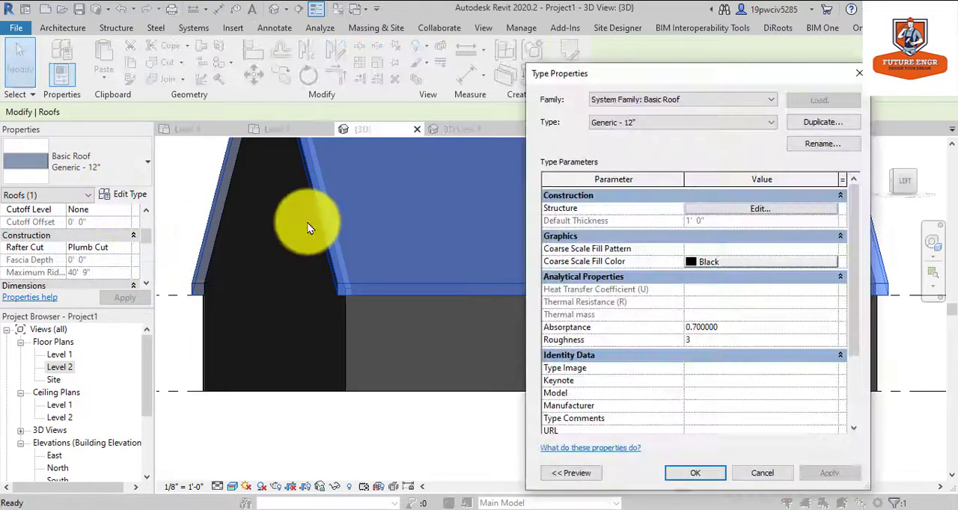
click(758, 208)
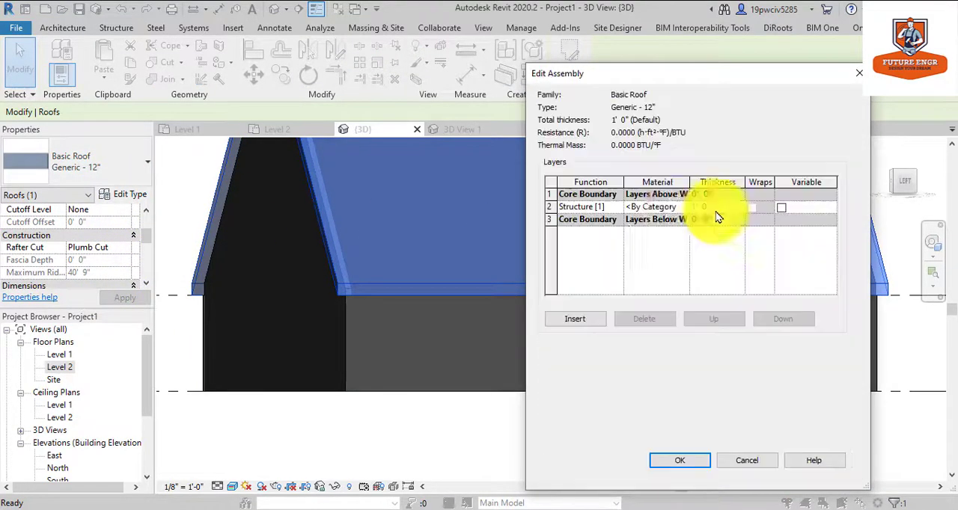
click(659, 207)
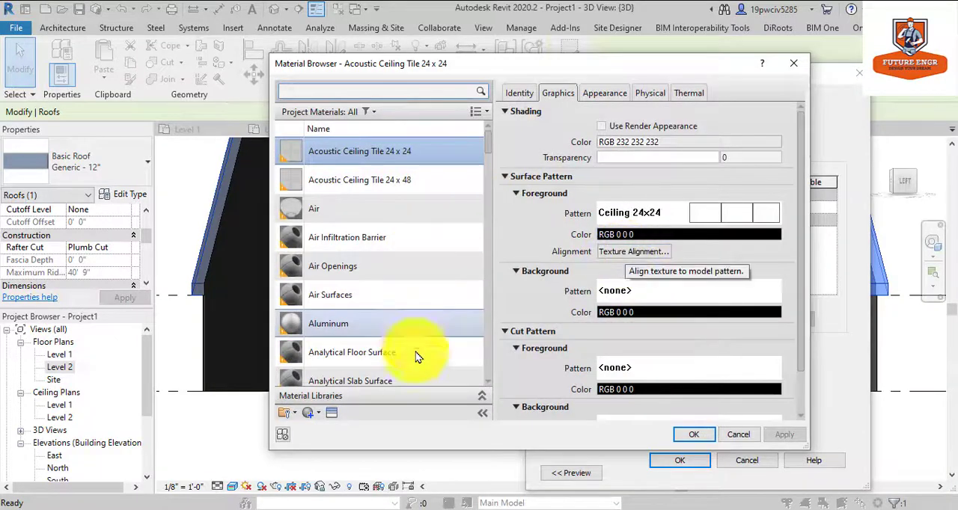
Replace the appearance of the Acoustic Ceiling Tile 24 x 24 material with the Roofing asset Asphalt Shingles - Architectural Grade - Brown.
click(347, 408)
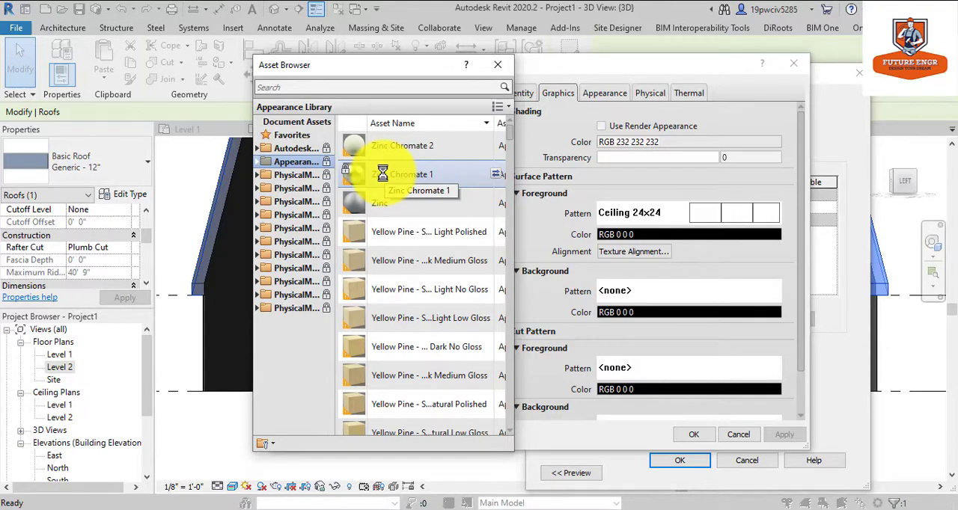
click(257, 162)
scroll(314, 293, down, 2)
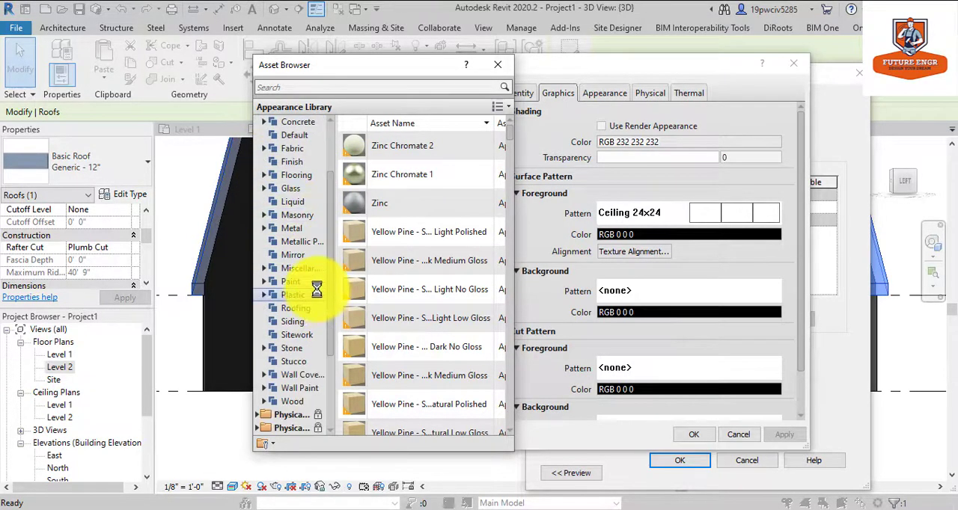
click(292, 309)
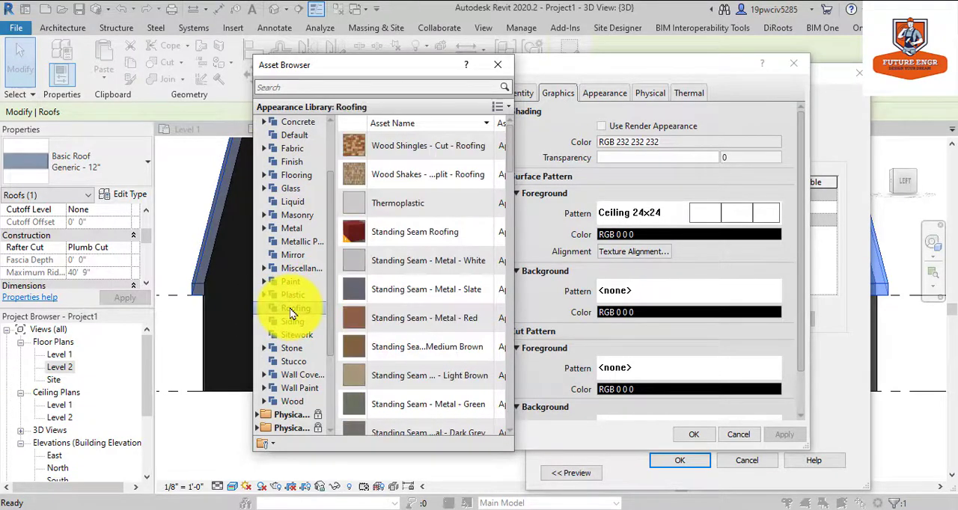
scroll(396, 198, down, 3)
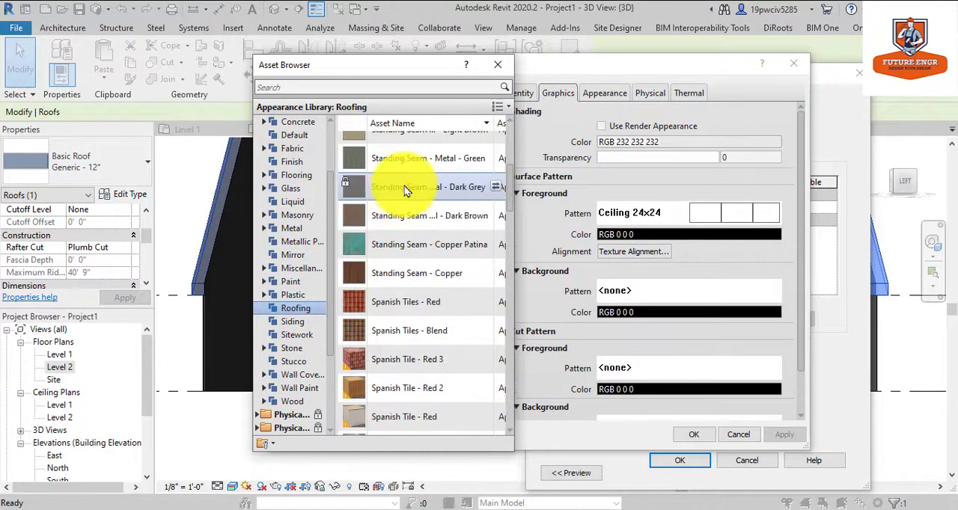
scroll(454, 331, down, 6)
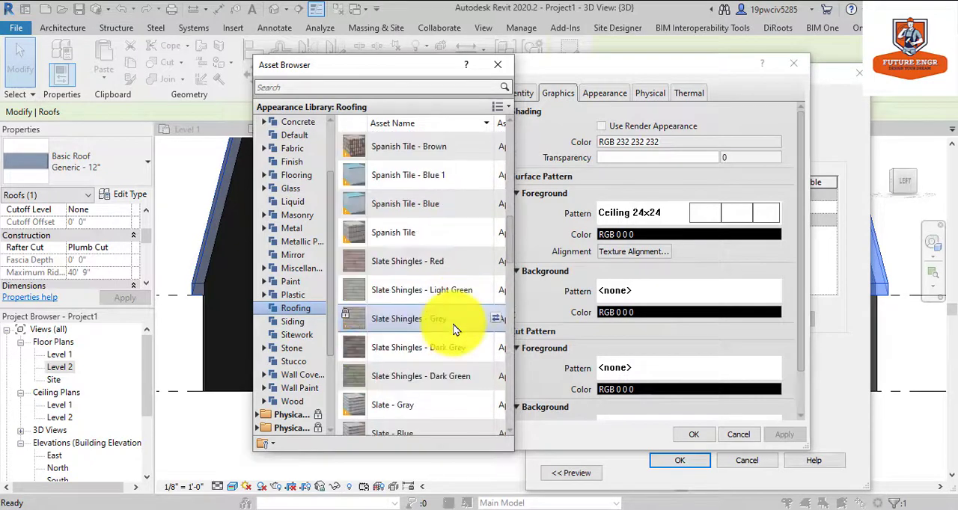
scroll(454, 331, down, 6)
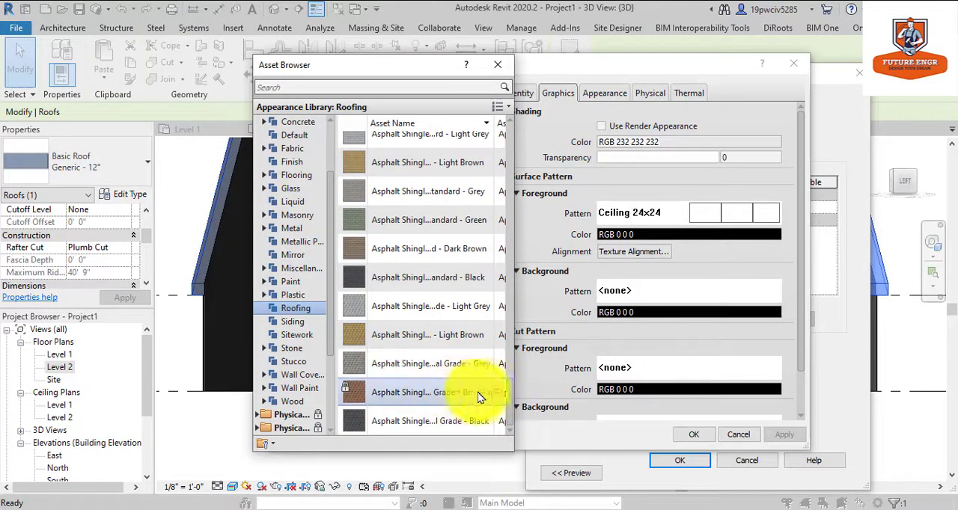
click(498, 393)
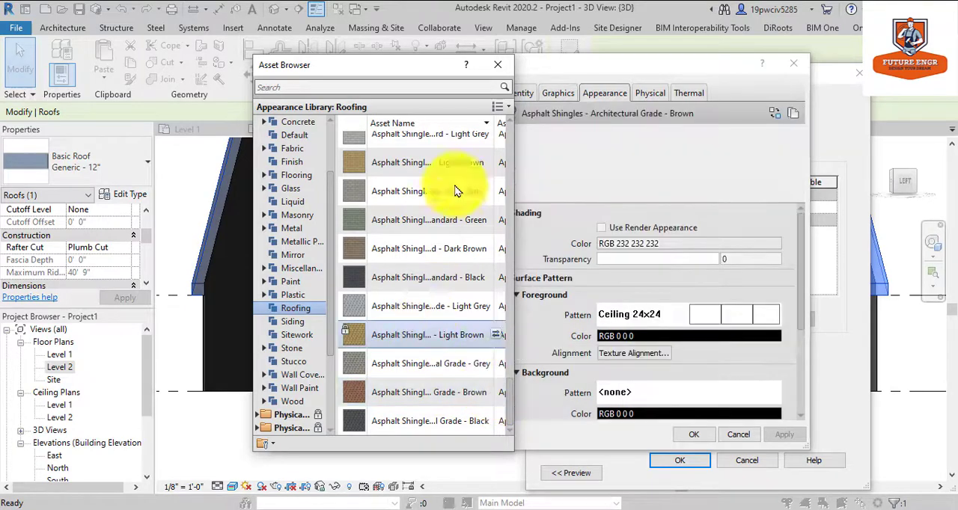
click(497, 64)
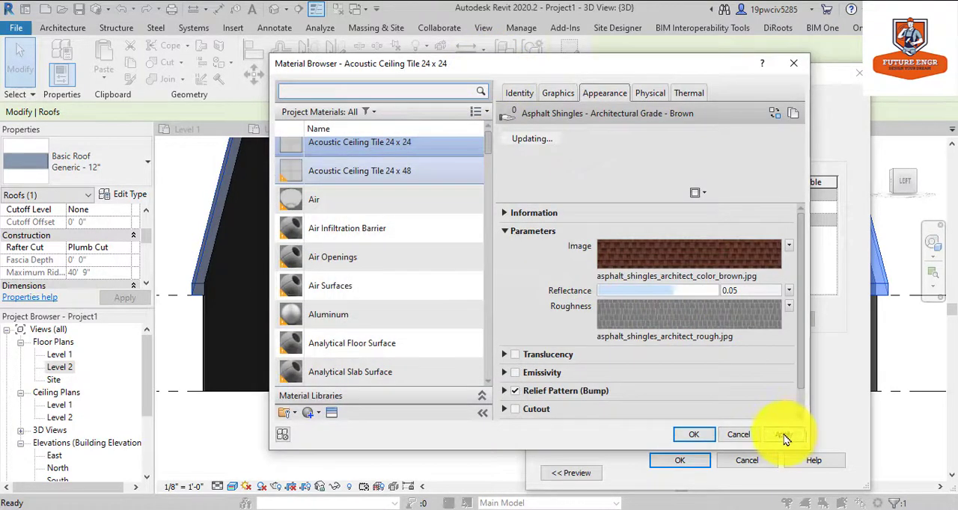
Assign the Acoustic Ceiling Tile 24 x 24 material to the main roof's structure layer and apply the type changes.
click(696, 435)
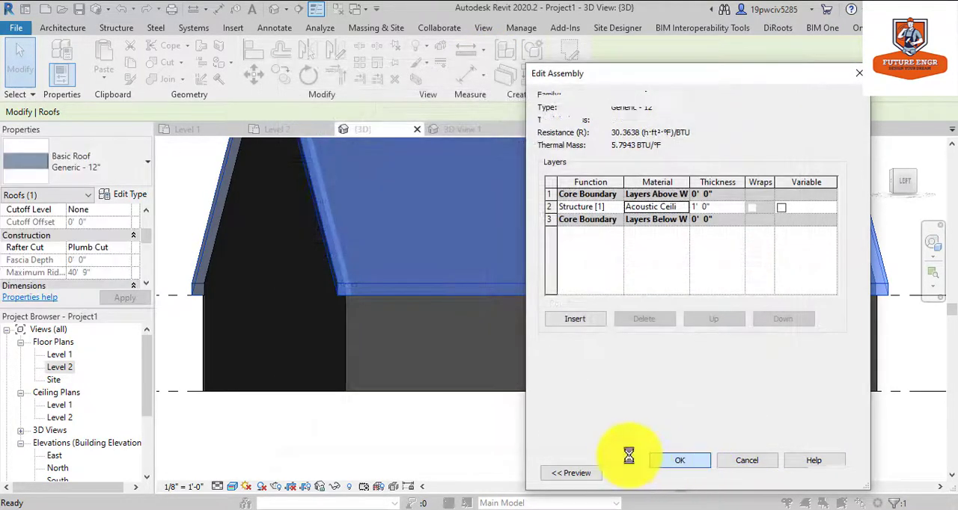
click(692, 473)
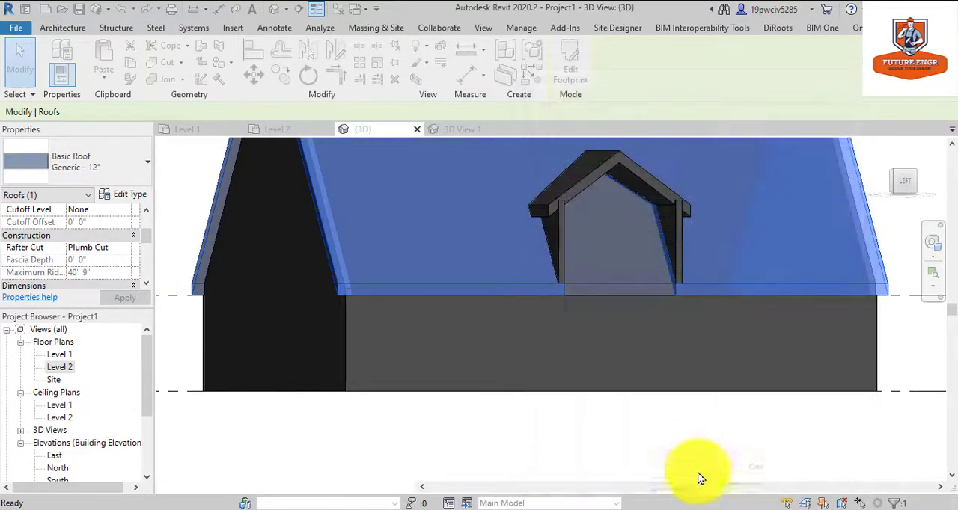
click(732, 464)
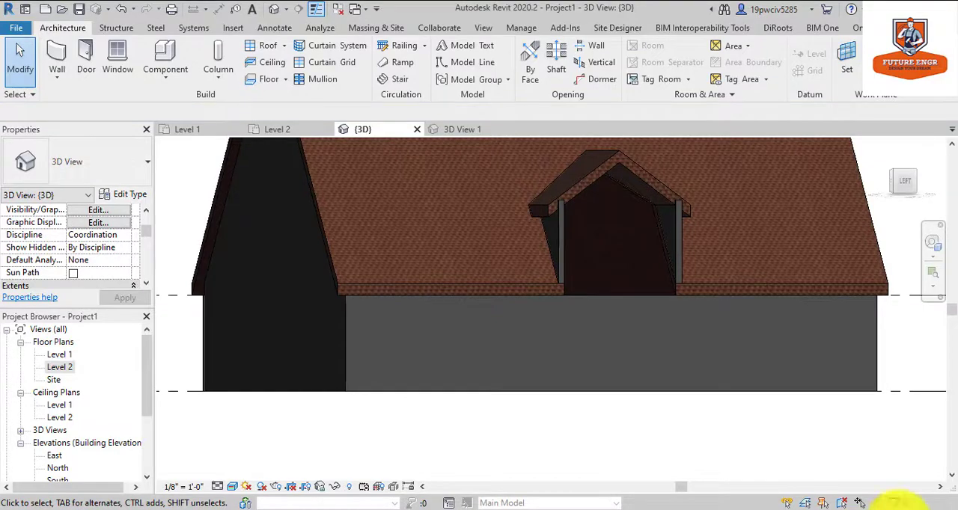
Open the material selection for the structure layer of the gable-end wall's Generic - 8" type.
scroll(635, 444, down, 3)
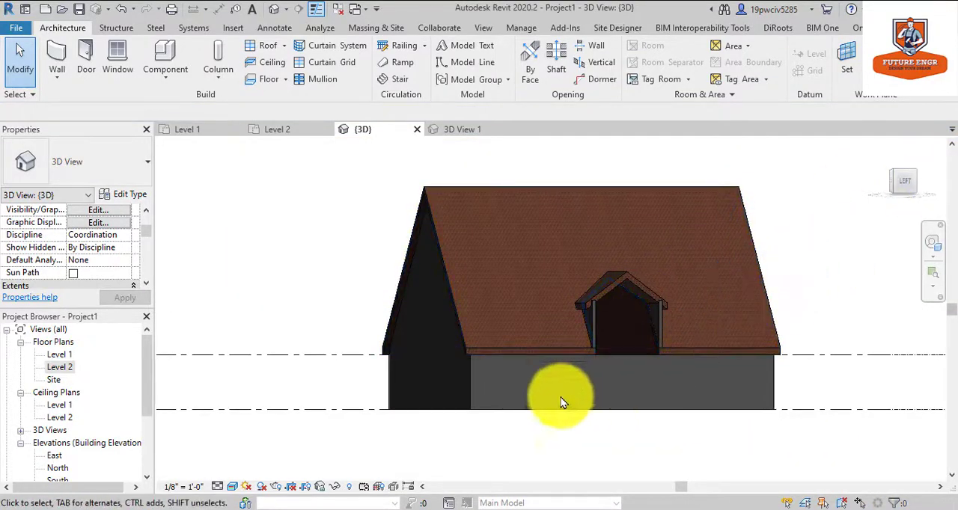
click(468, 385)
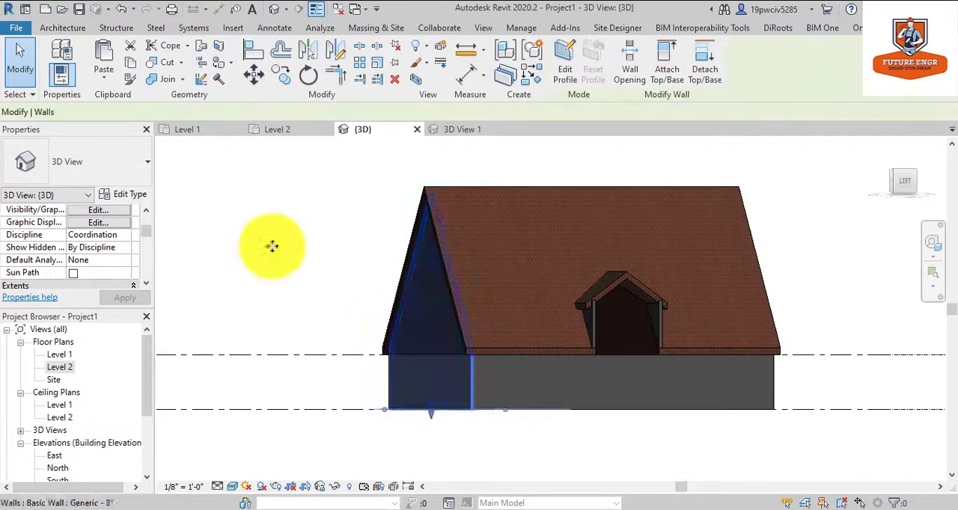
scroll(124, 248, down, 1)
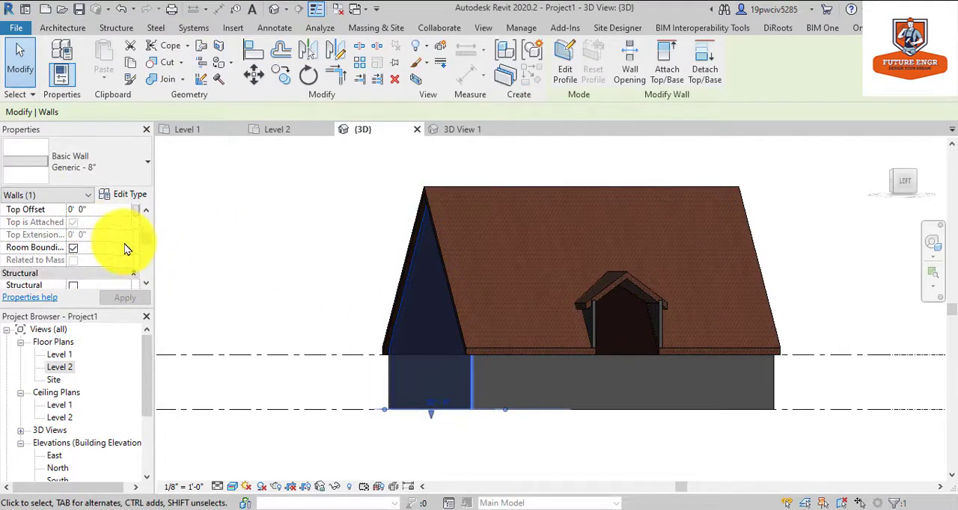
click(131, 195)
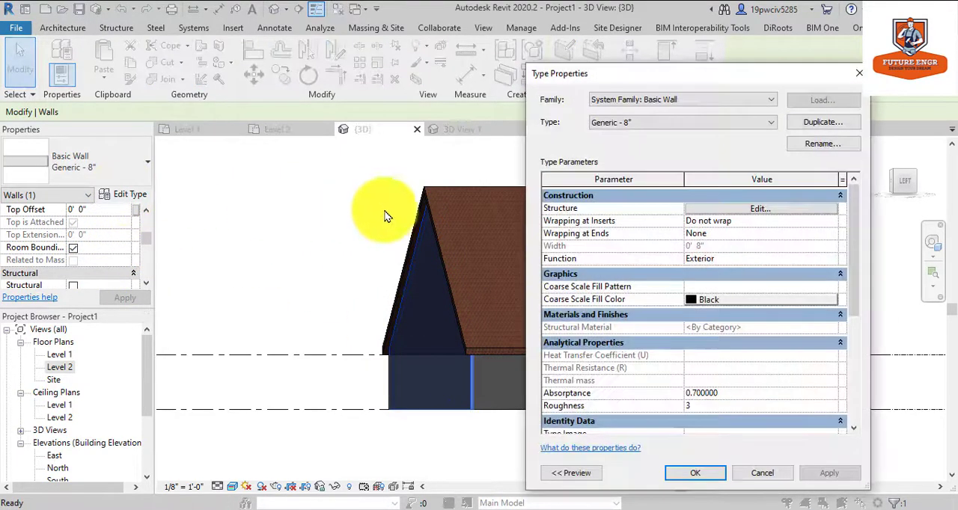
click(734, 211)
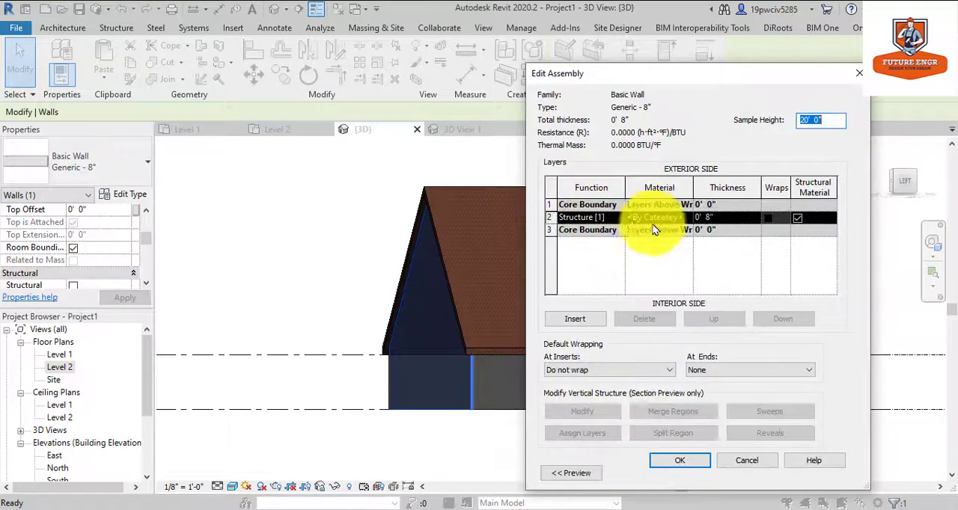
click(689, 219)
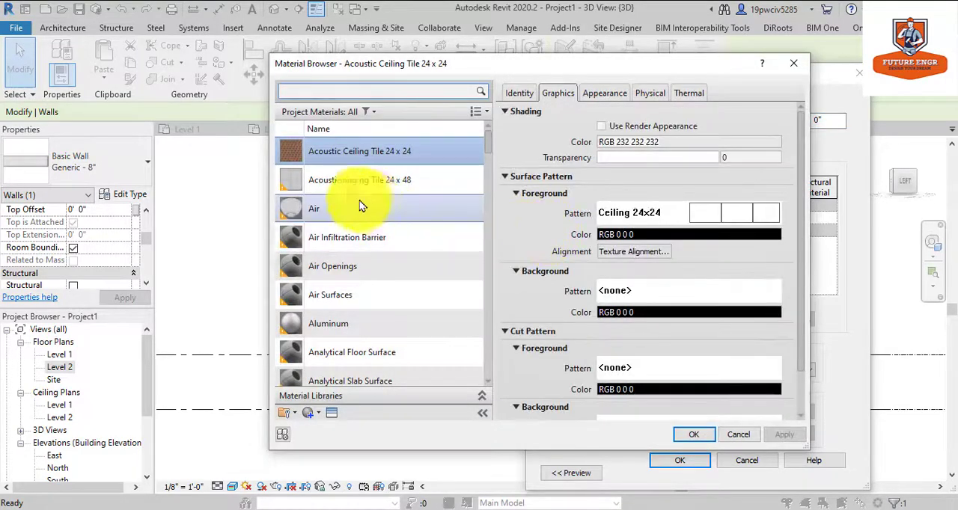
Duplicate the Acoustic Ceiling Tile 24 x 24 material and replace the copy's appearance with the White asset from Wall Paint.
right_click(355, 153)
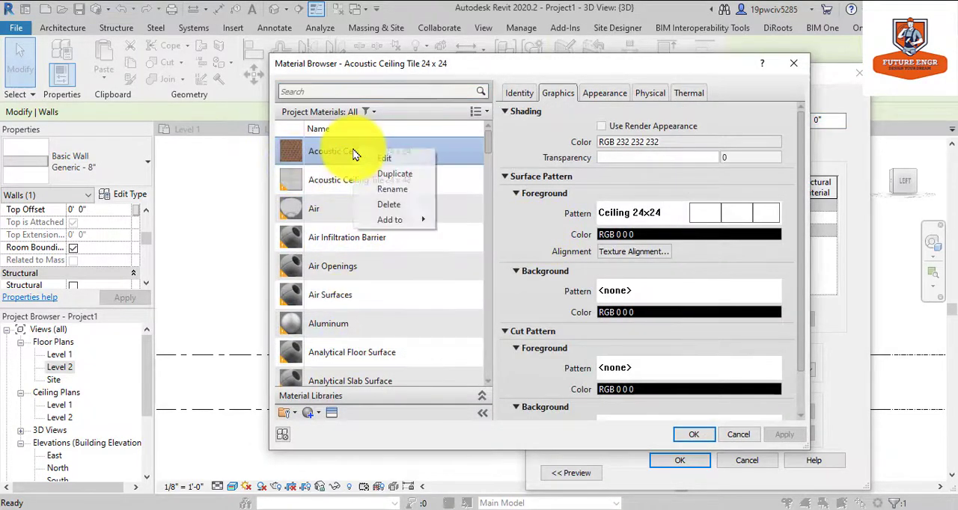
click(395, 174)
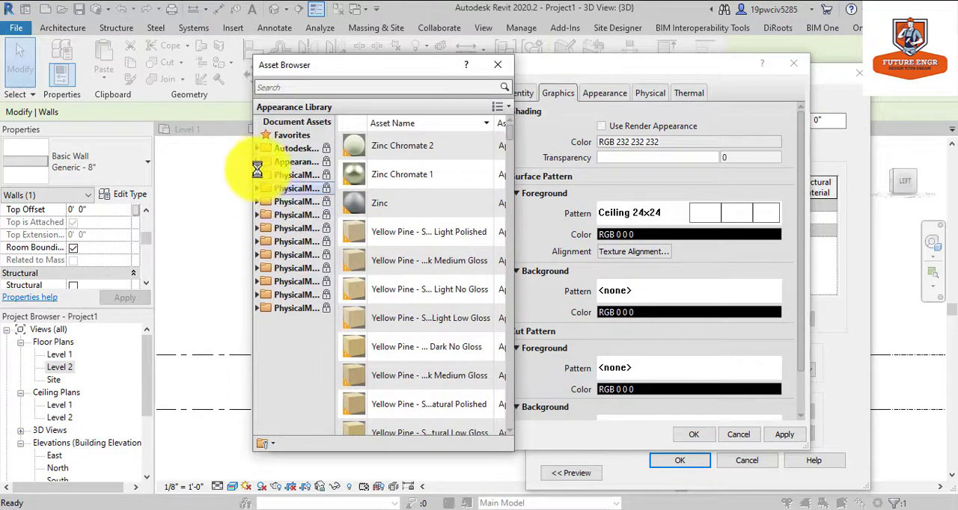
click(256, 162)
scroll(273, 339, down, 4)
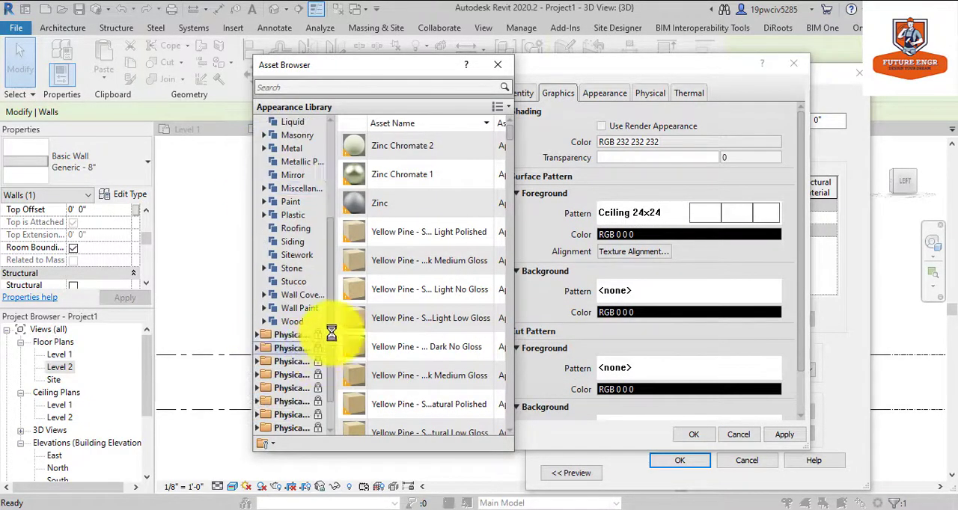
click(275, 308)
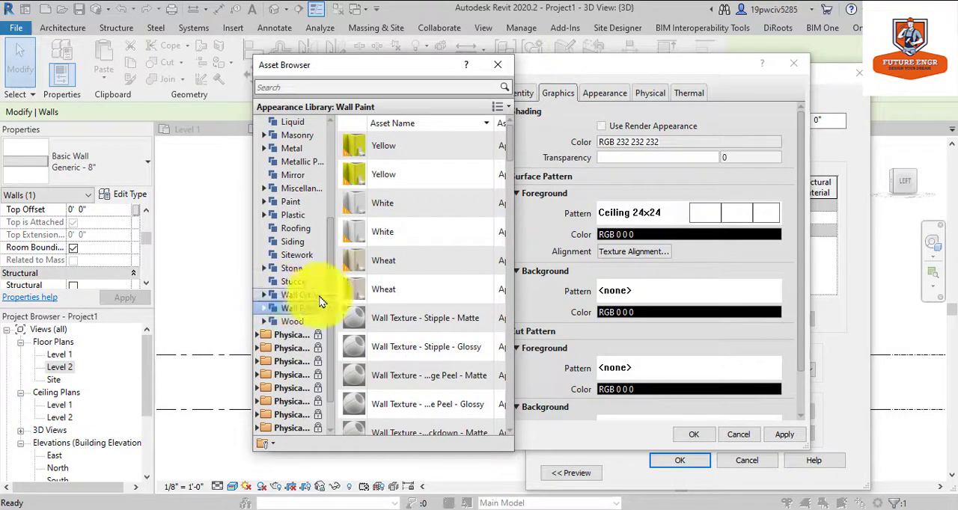
click(499, 206)
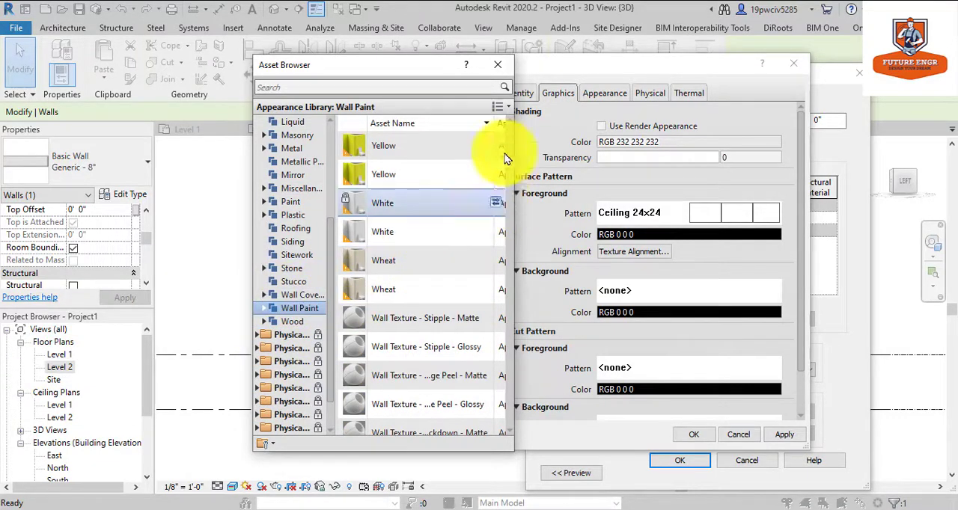
click(497, 64)
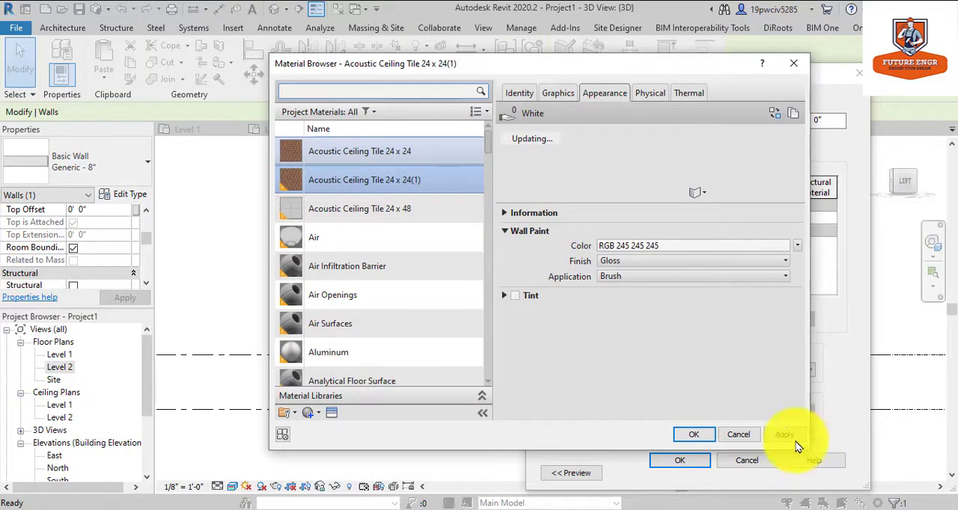
Assign the duplicated white material to the Generic - 8" wall type's structure layer and apply the type changes.
click(701, 434)
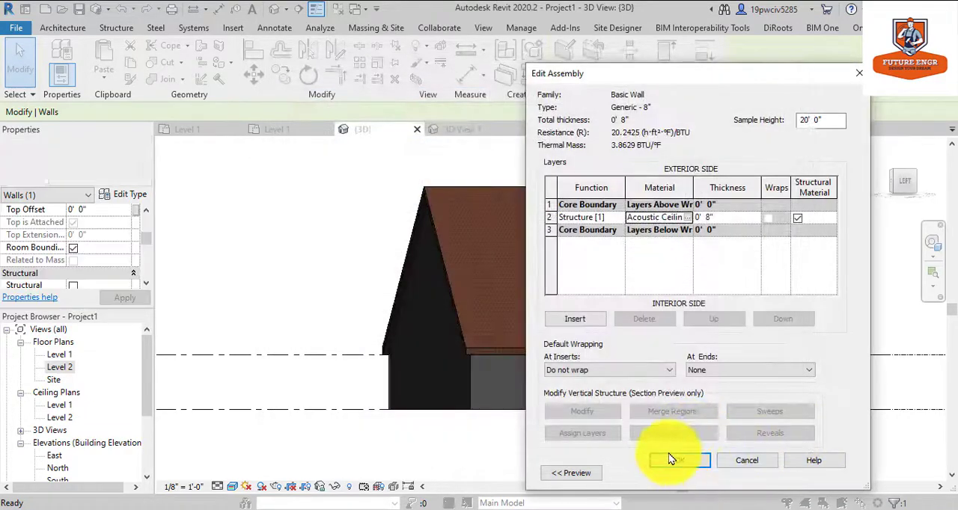
click(670, 460)
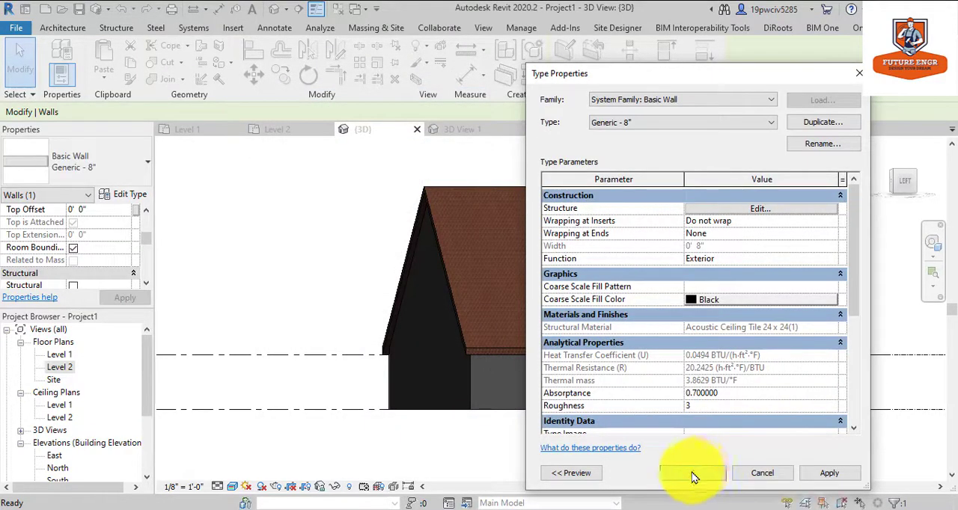
click(692, 473)
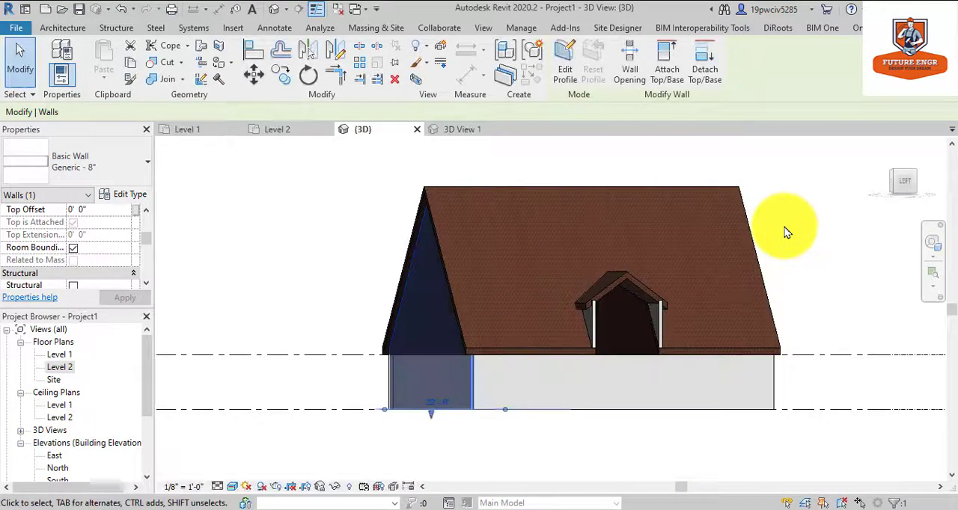
scroll(528, 342, down, 3)
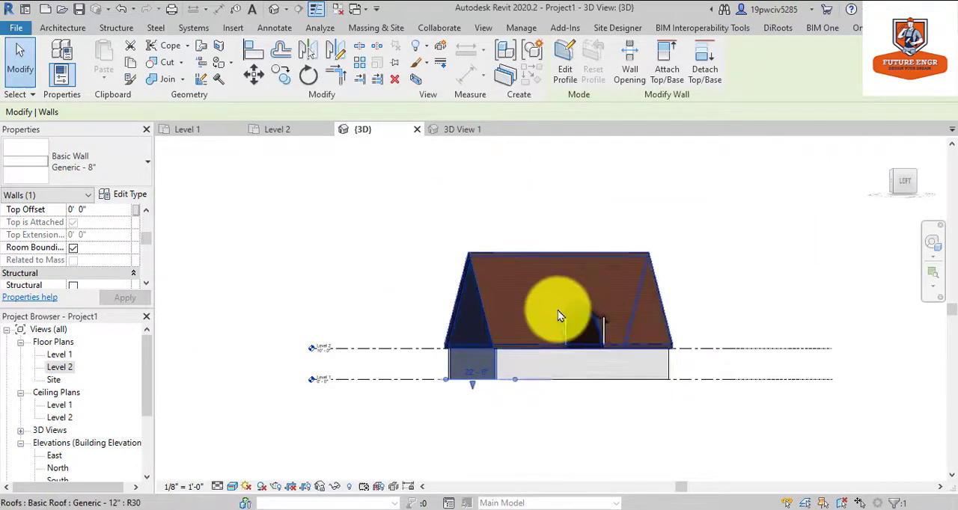
scroll(561, 317, up, 5)
key(Escape)
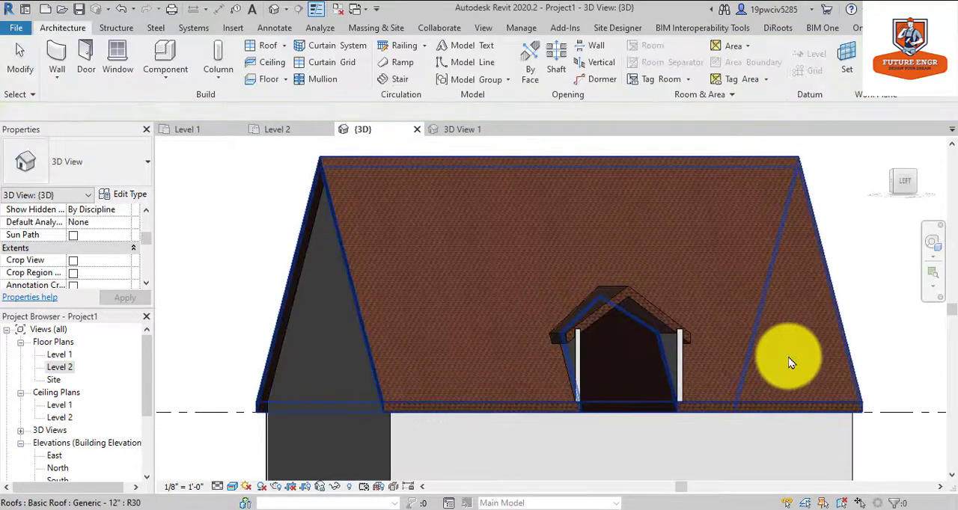
Orbit the 3D view around the dormer to examine its roof, side walls and open front from head-on and from above.
click(932, 241)
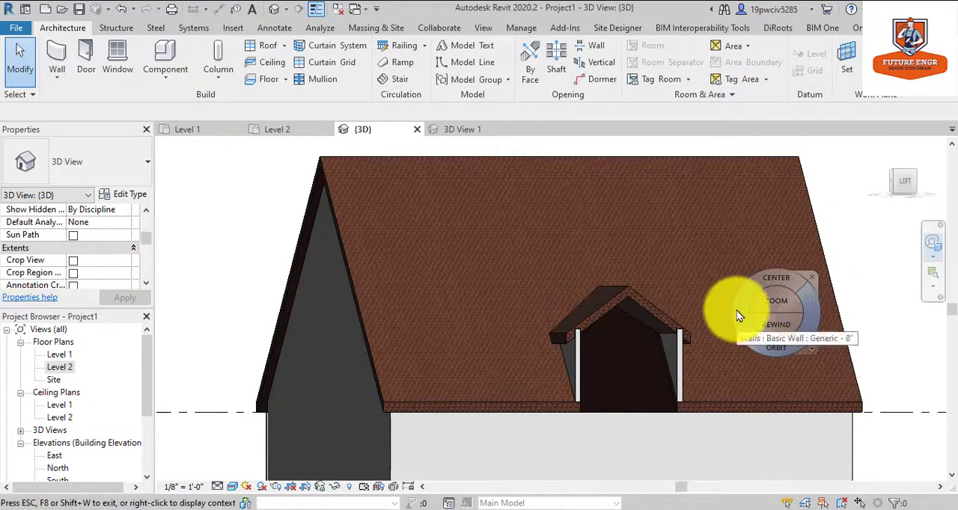
drag(736, 310, 715, 309)
key(Escape)
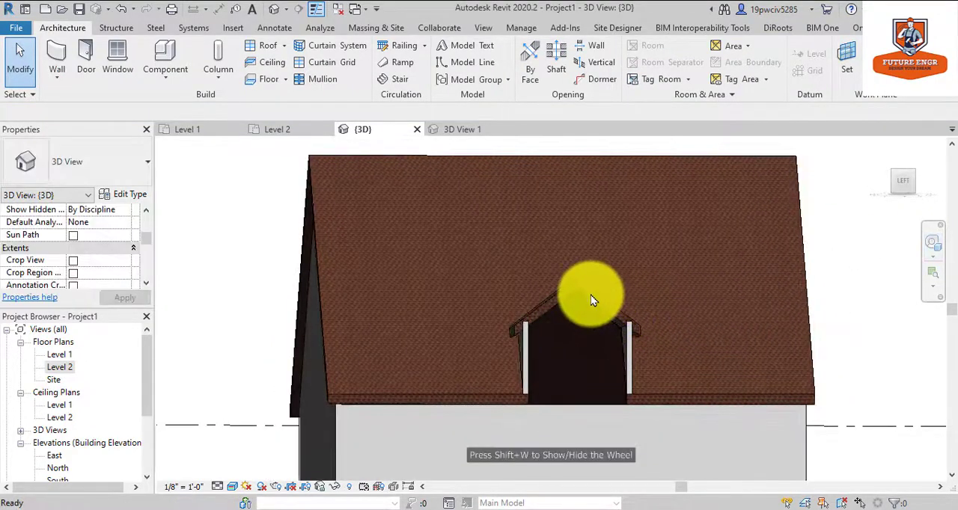
click(590, 295)
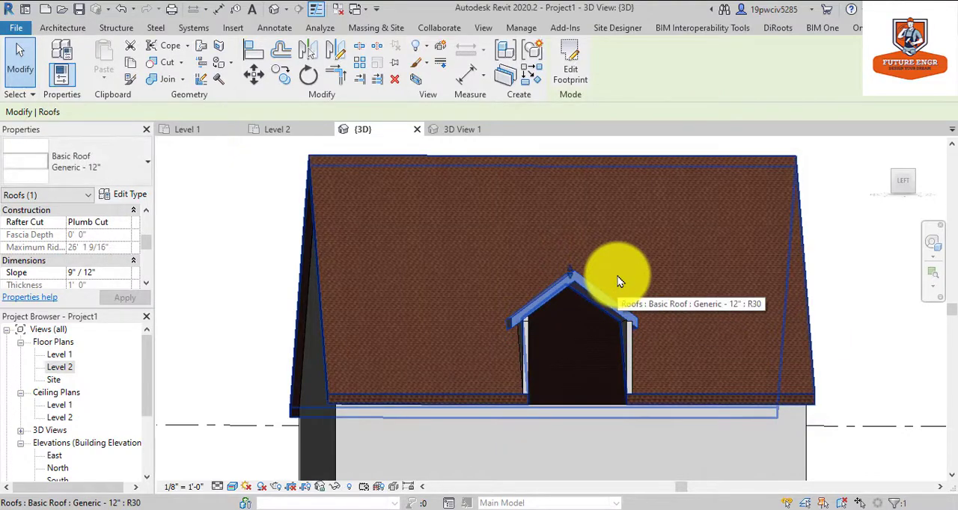
key(Escape)
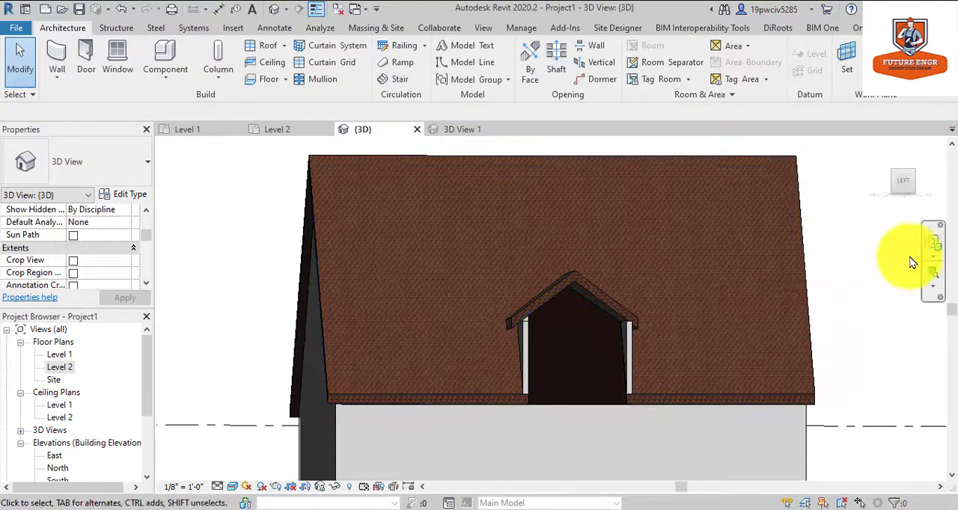
click(935, 242)
drag(772, 278, 713, 298)
drag(631, 305, 802, 299)
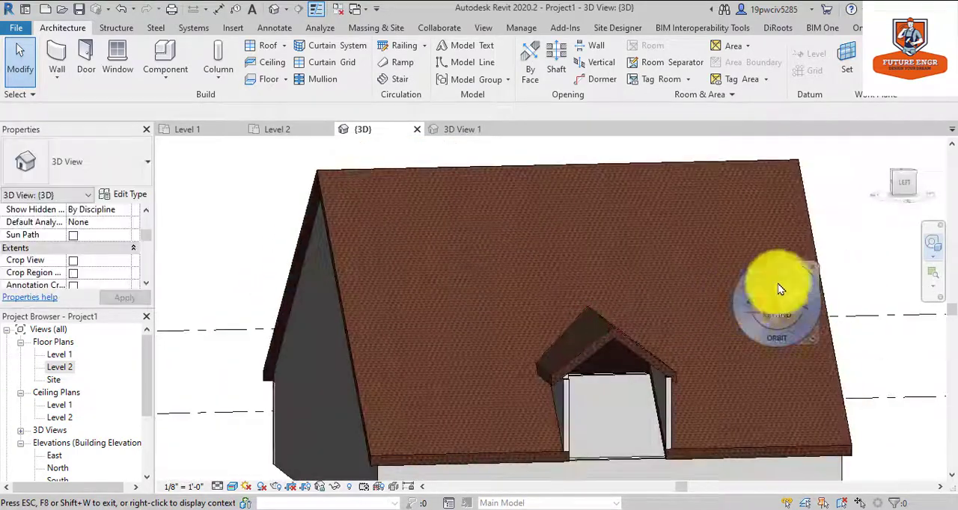
key(Escape)
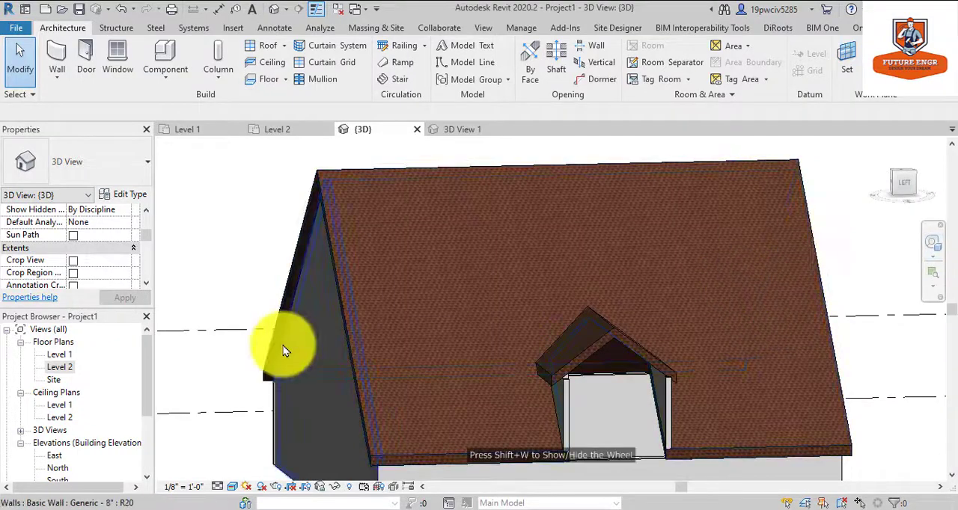
On the Level 2 plan, draw a Generic - 8" wall about 12'-2" long across the dormer's open front between its side walls.
double_click(61, 368)
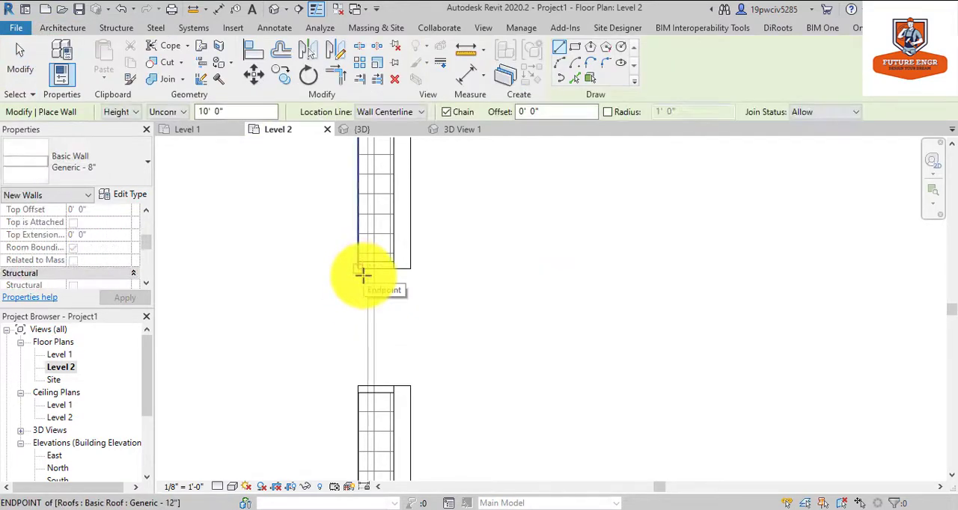
click(362, 274)
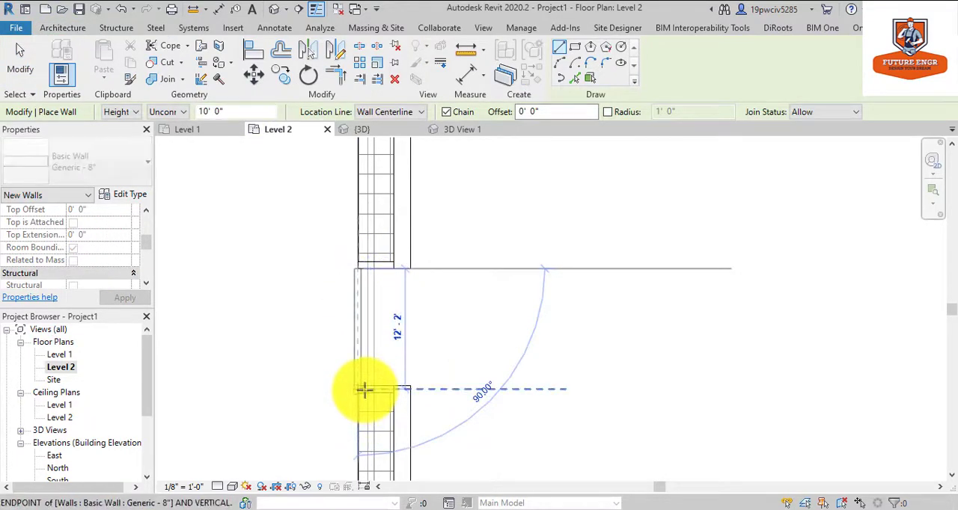
click(364, 389)
key(Escape)
key(Escape)
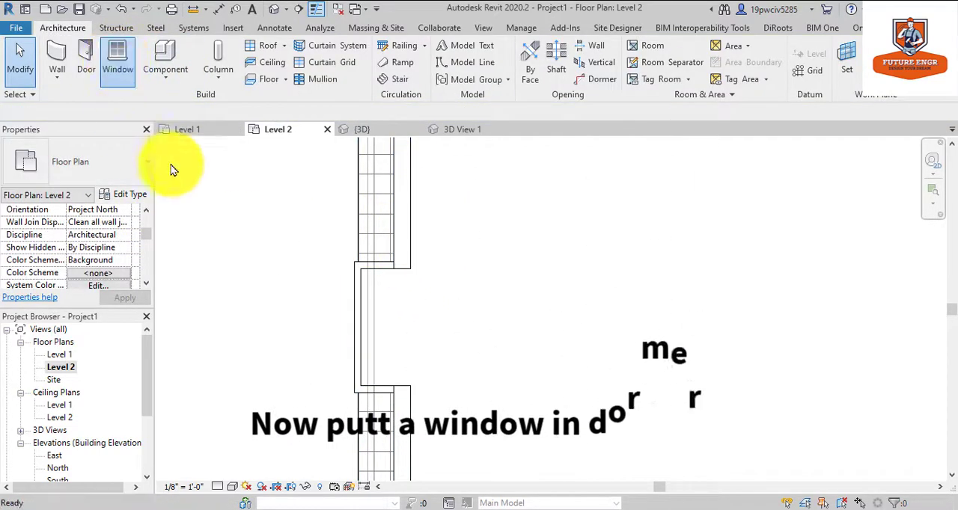
Start placing a window, look through the available window types, and open the Windows folder of the US Imperial family library.
key(w)
key(n)
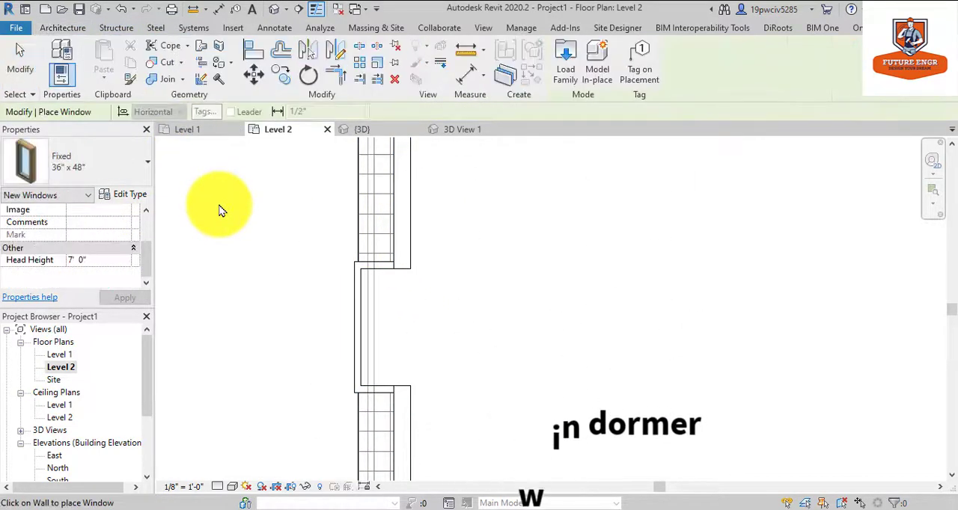
click(78, 165)
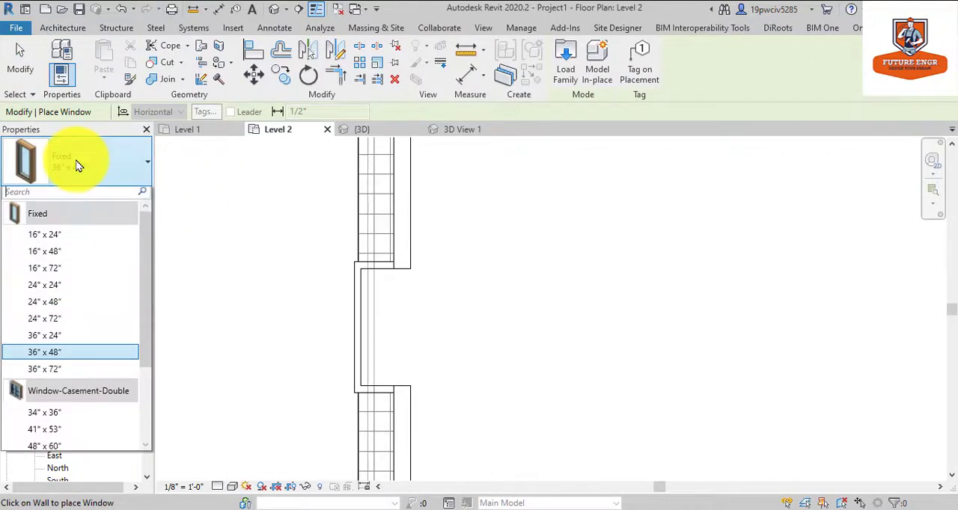
scroll(96, 321, down, 2)
mouse_move(97, 324)
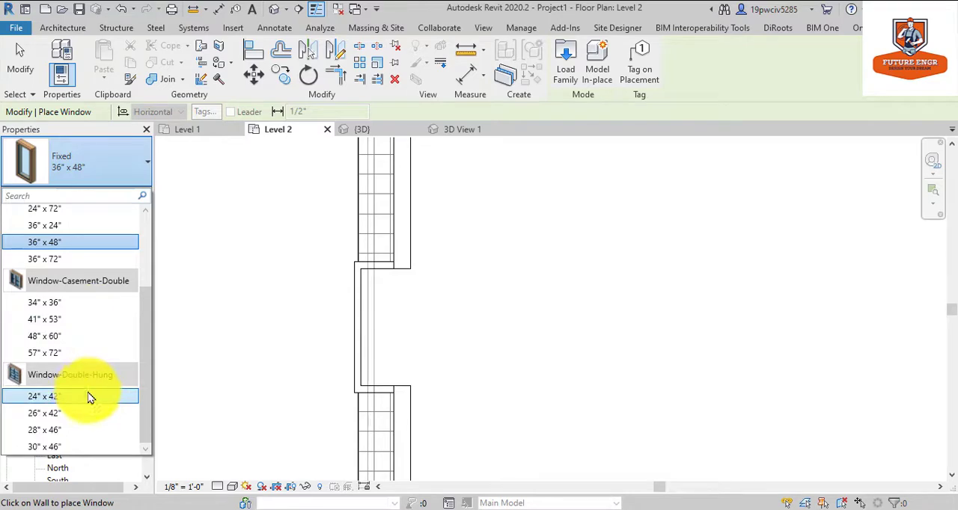
click(571, 51)
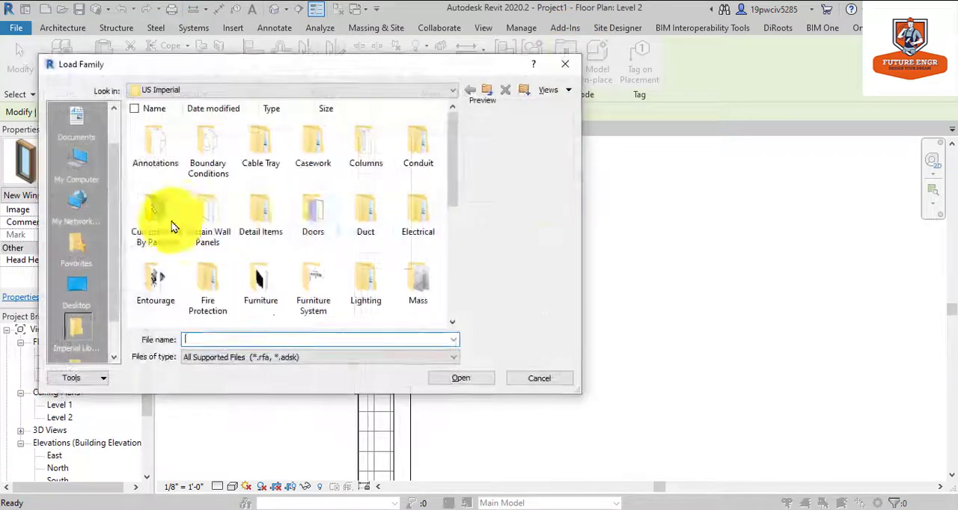
scroll(195, 224, down, 5)
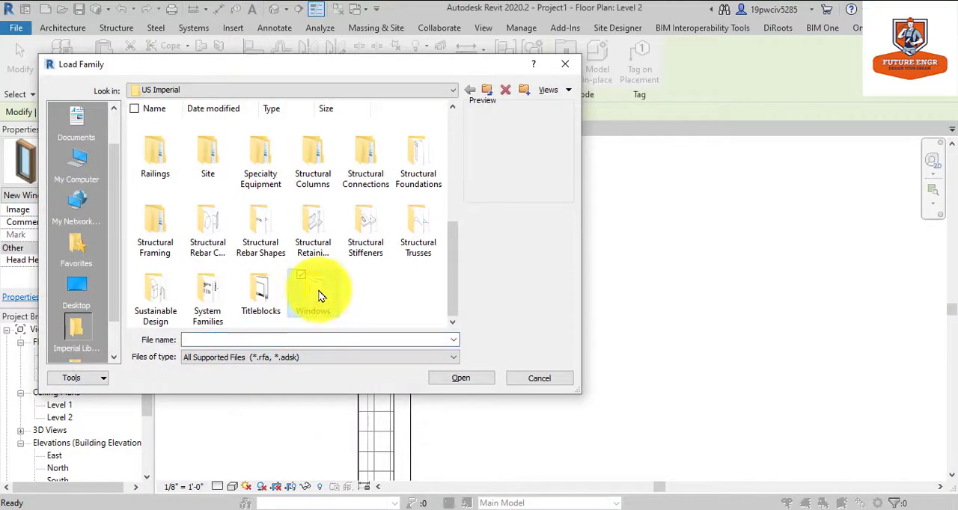
double_click(318, 296)
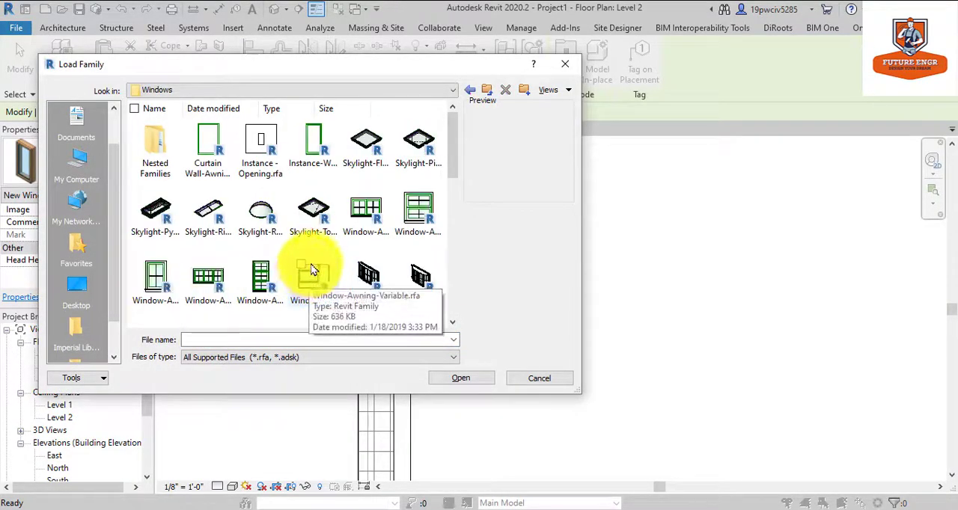
Find the Window-Fixed family among the window files and load its 24" x 36" type.
scroll(337, 241, down, 2)
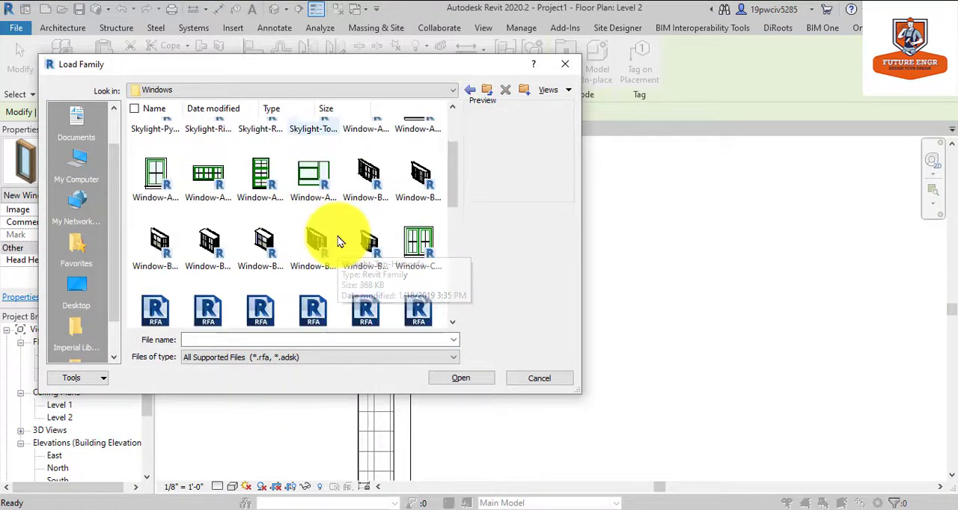
scroll(338, 241, down, 3)
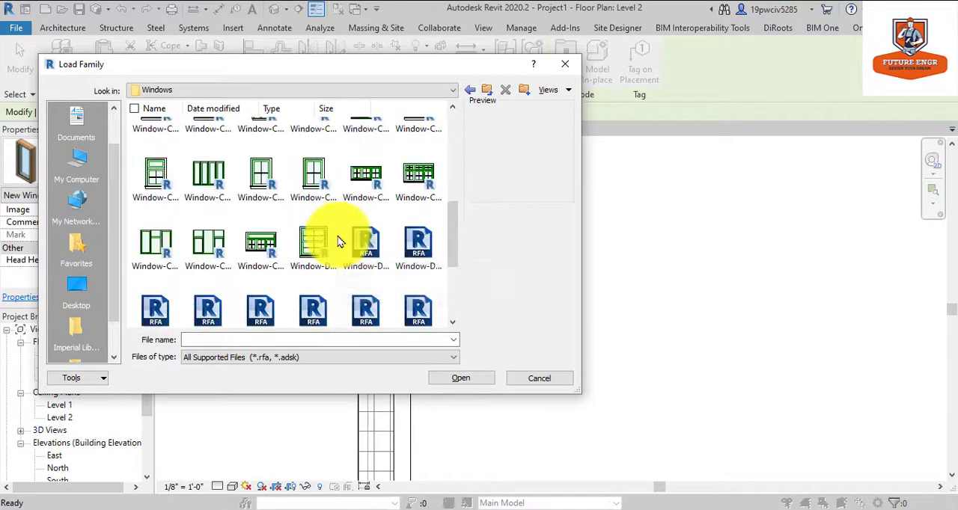
scroll(338, 241, up, 3)
scroll(338, 241, down, 2)
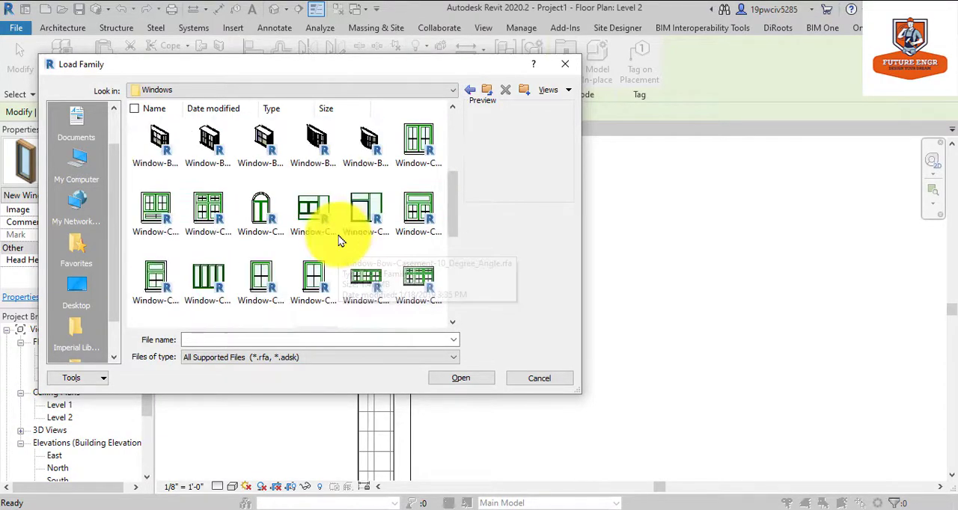
scroll(280, 225, down, 2)
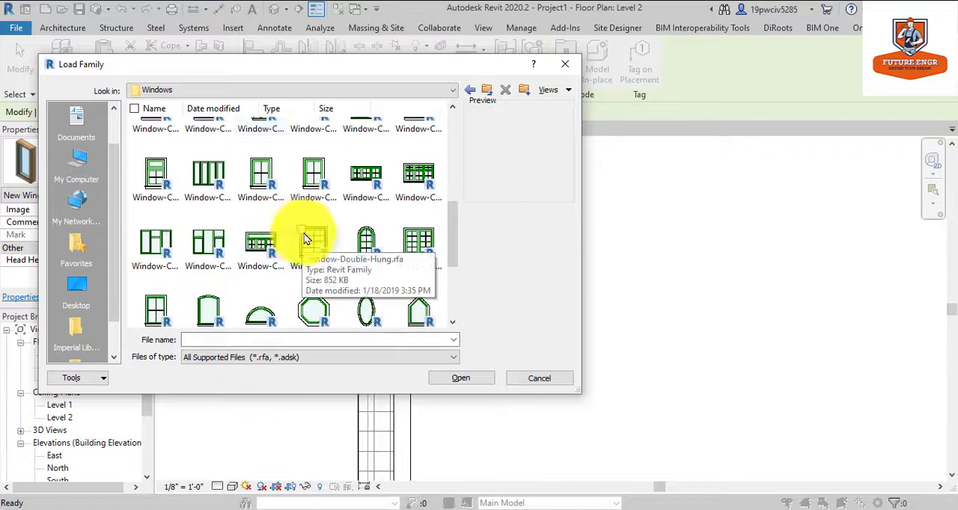
click(312, 182)
scroll(248, 215, down, 3)
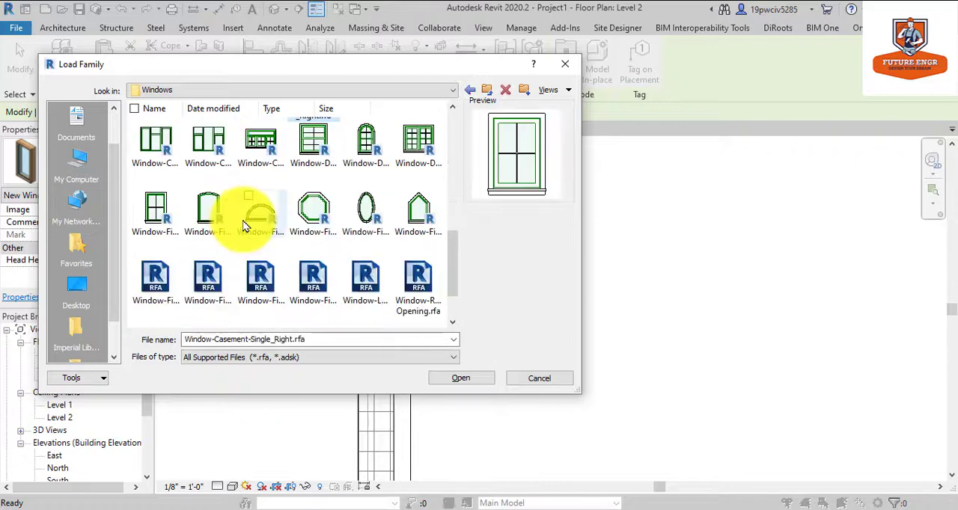
click(153, 141)
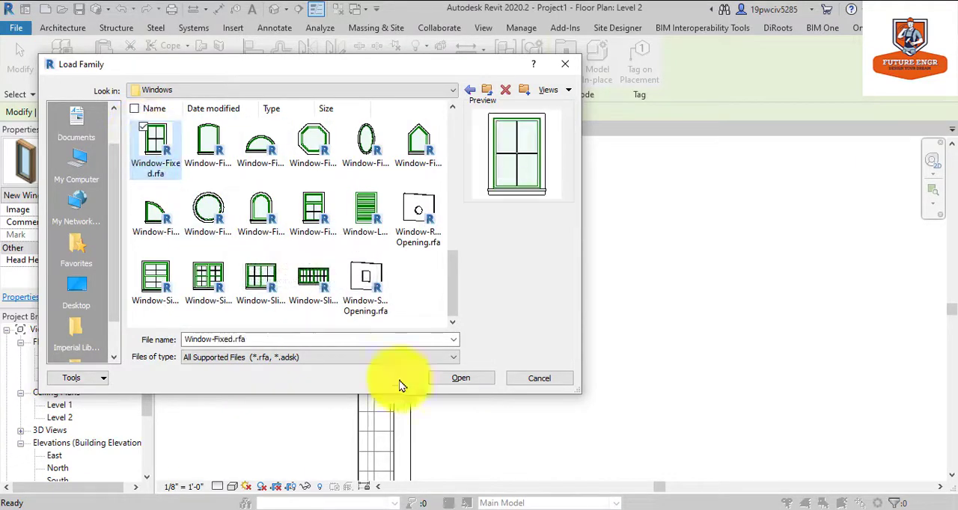
click(447, 379)
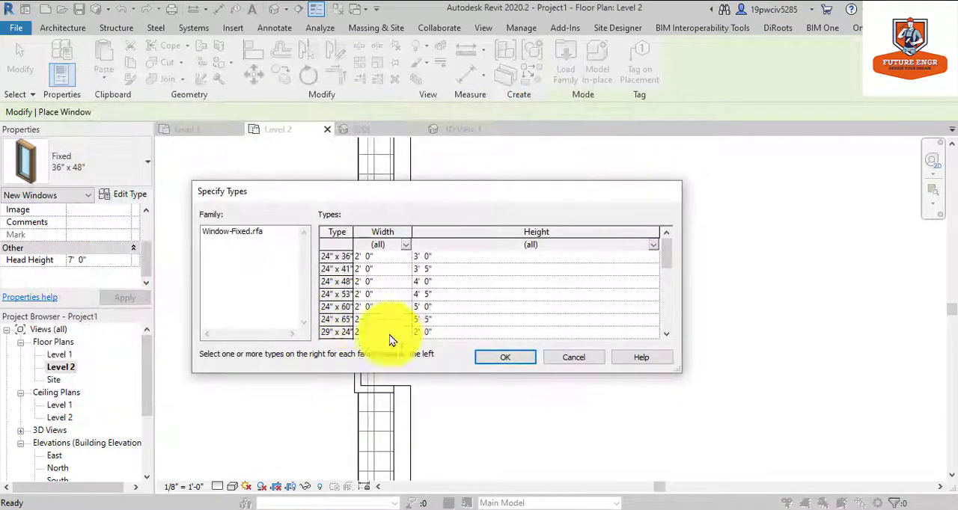
click(406, 260)
click(478, 356)
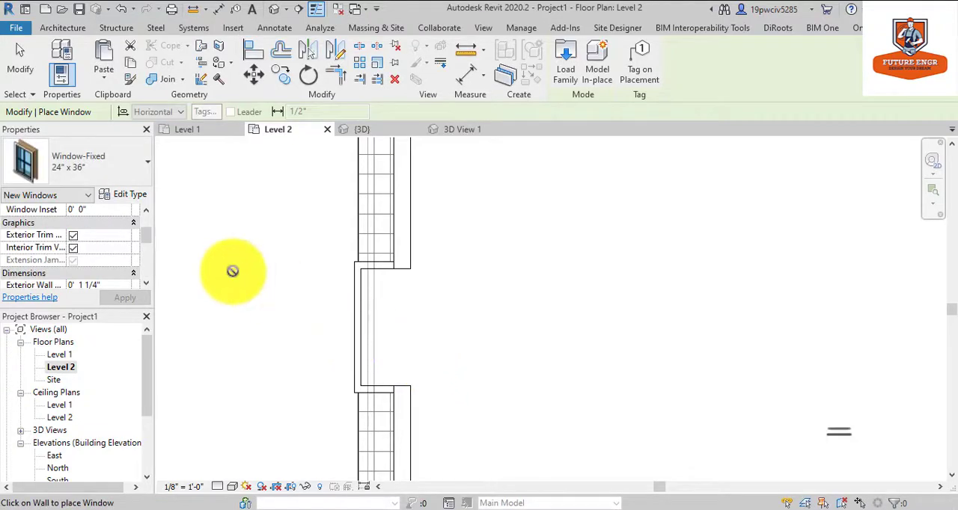
Place a Window-Casement-Double 57" x 72" window in the middle of the dormer's front wall.
click(129, 186)
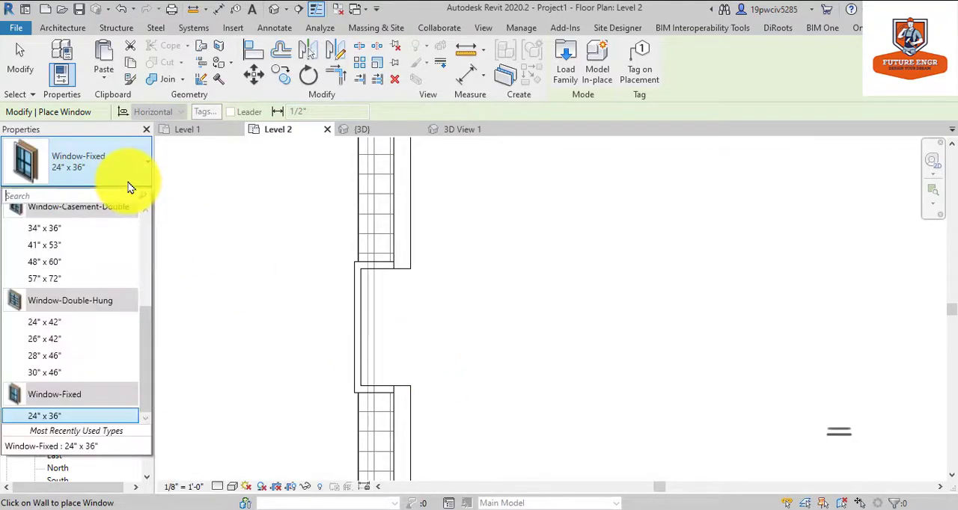
click(129, 281)
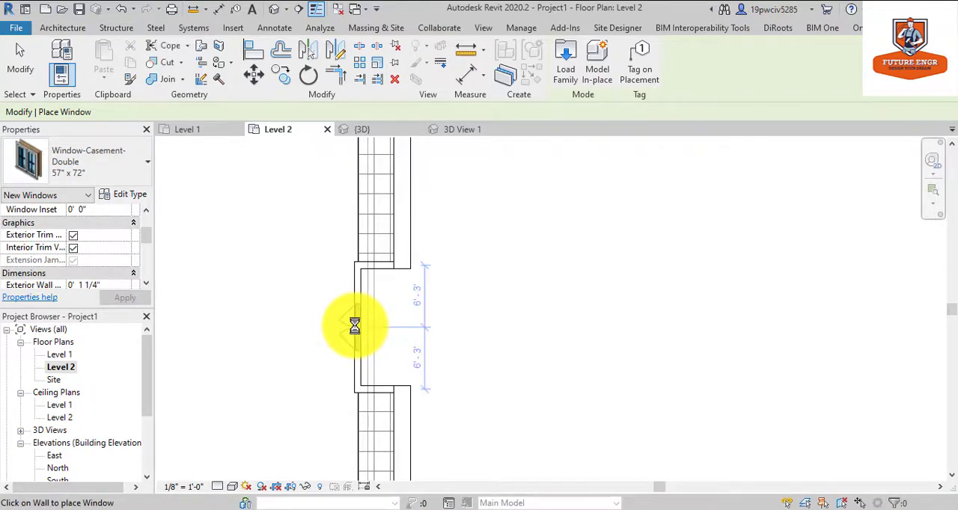
click(299, 324)
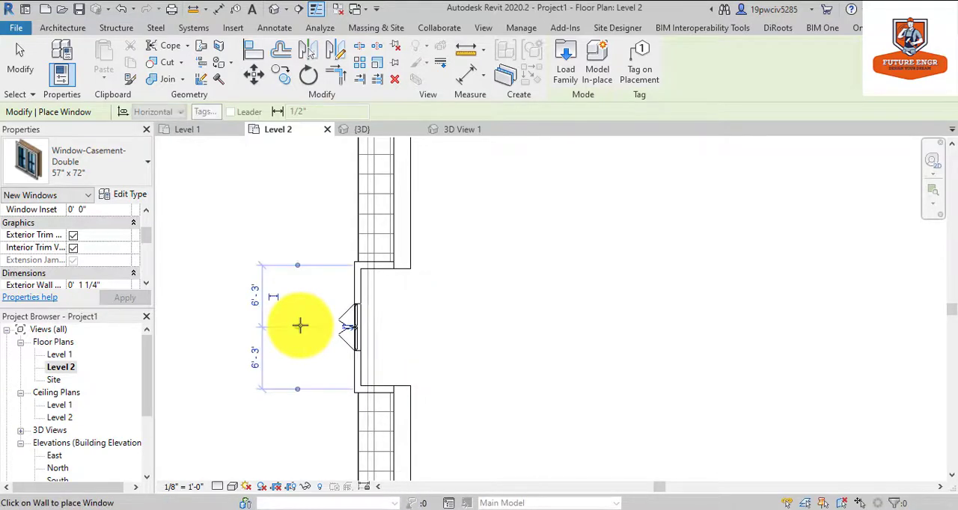
key(Escape)
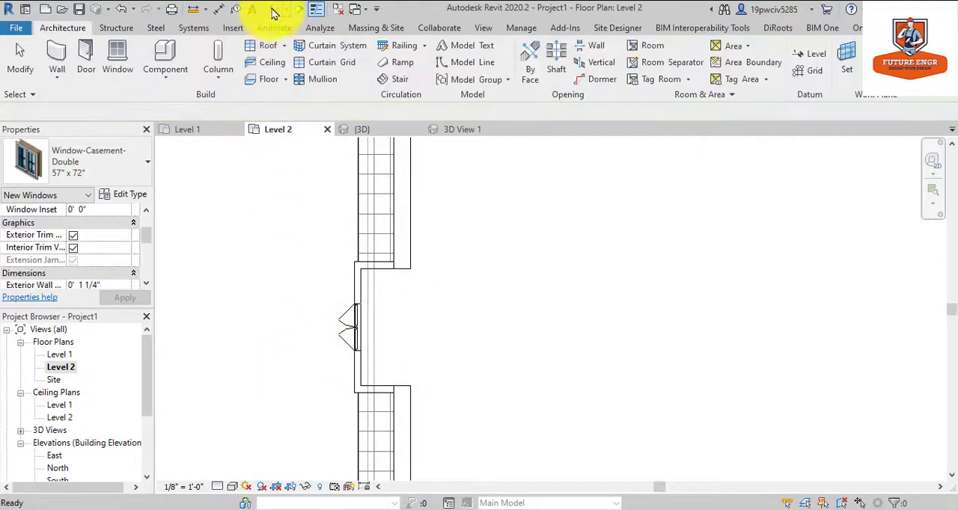
In the default 3D view, try to attach the top of the dormer's front wall to the dormer roof.
click(275, 9)
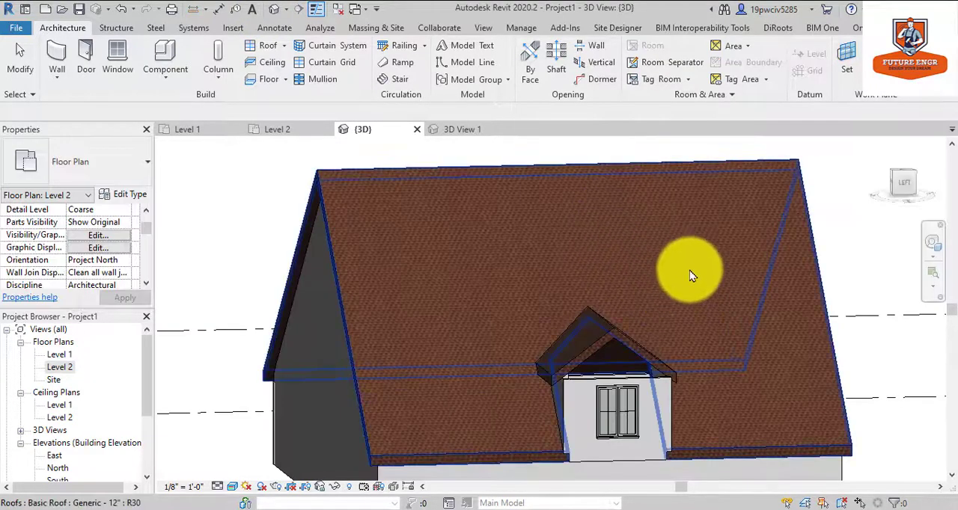
scroll(671, 247, down, 2)
scroll(645, 388, up, 5)
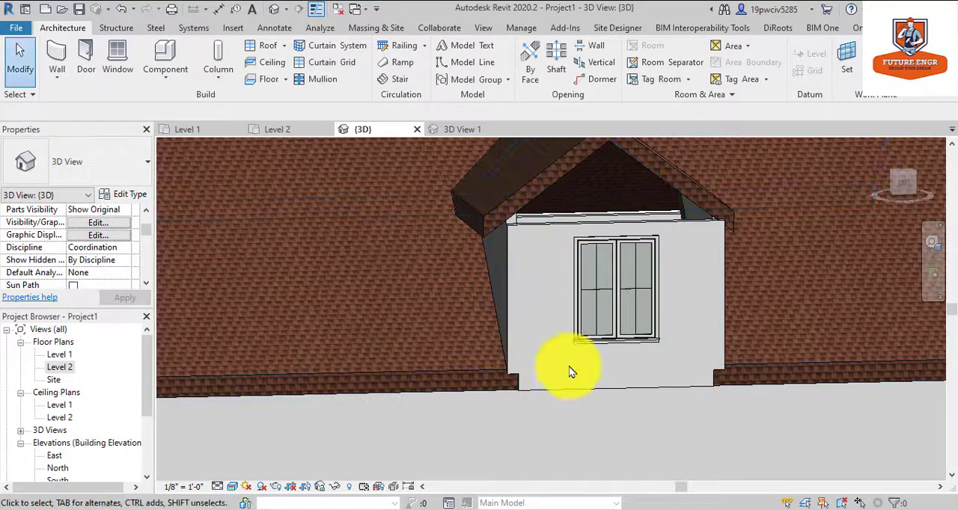
click(551, 221)
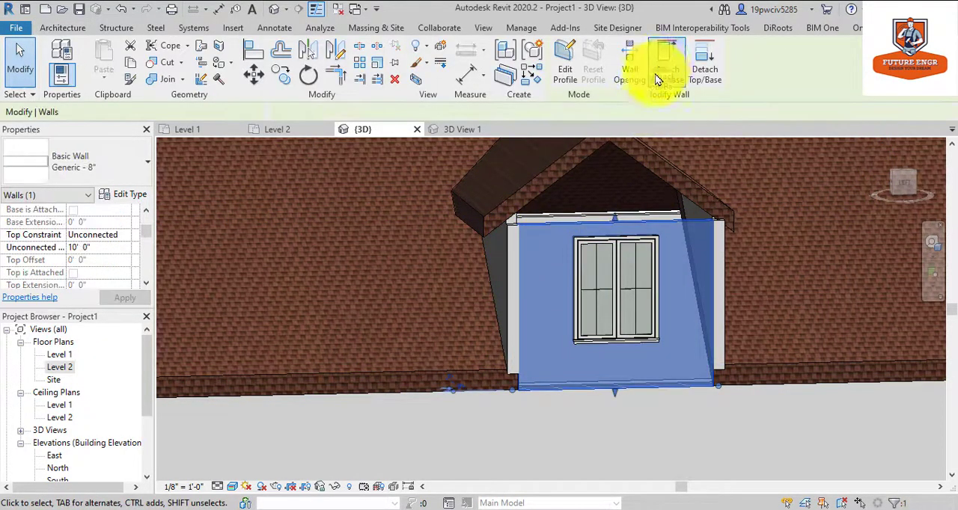
click(565, 187)
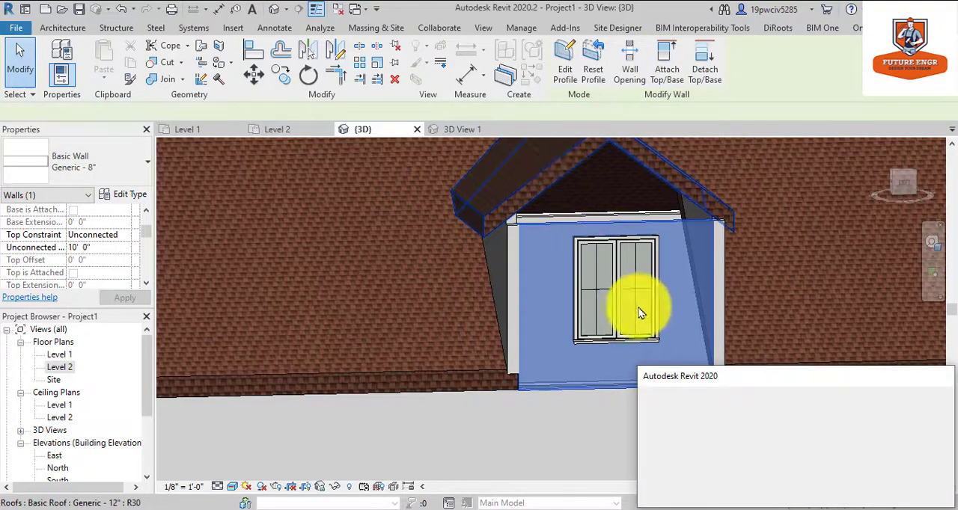
click(847, 493)
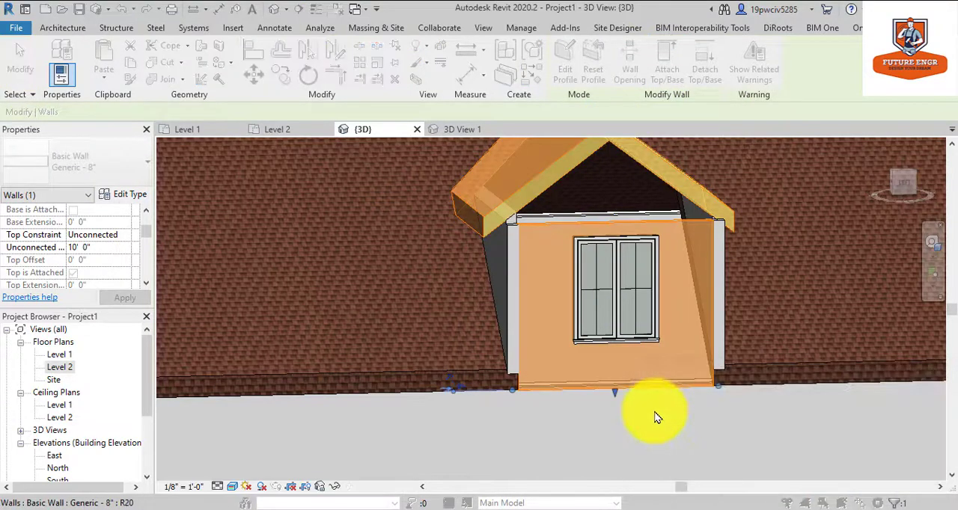
key(Escape)
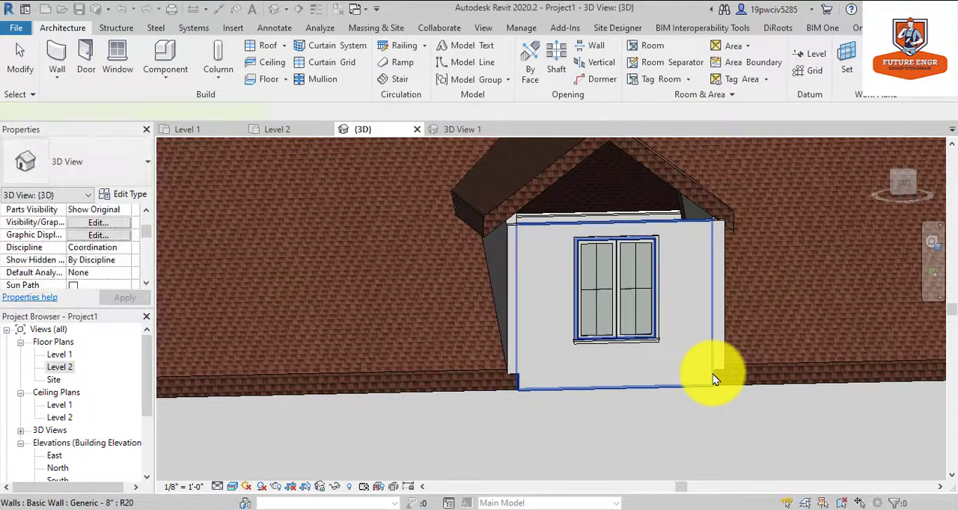
Reselect the dormer's front wall and try again to attach its top to the gabled roof above.
click(713, 379)
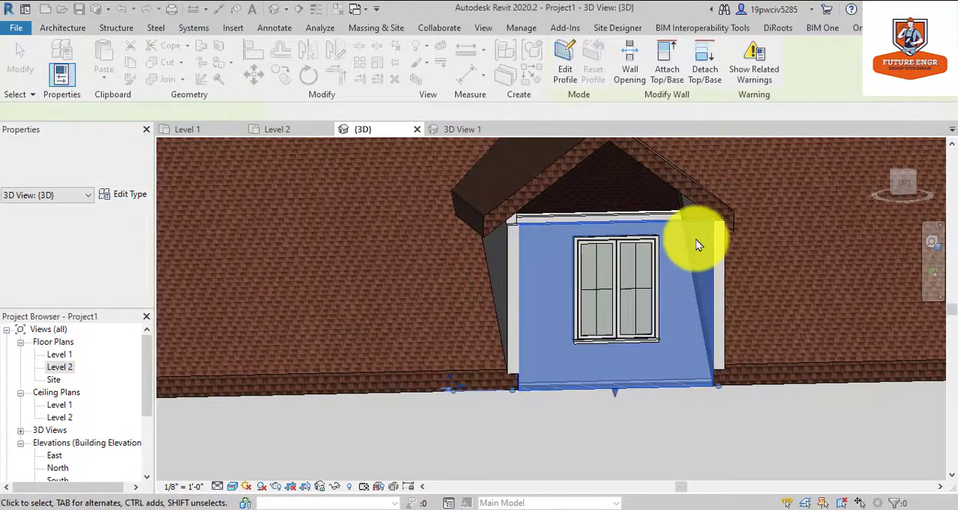
click(663, 67)
click(586, 172)
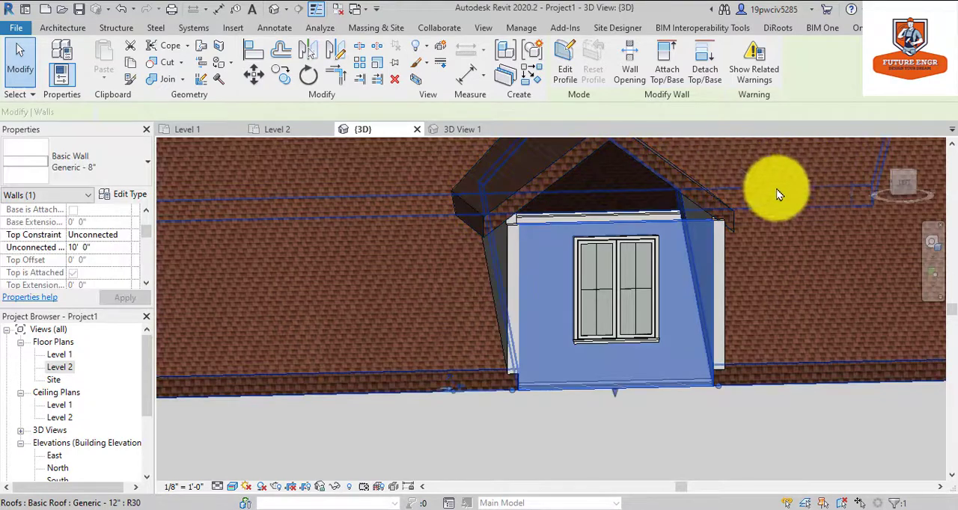
scroll(708, 197, down, 2)
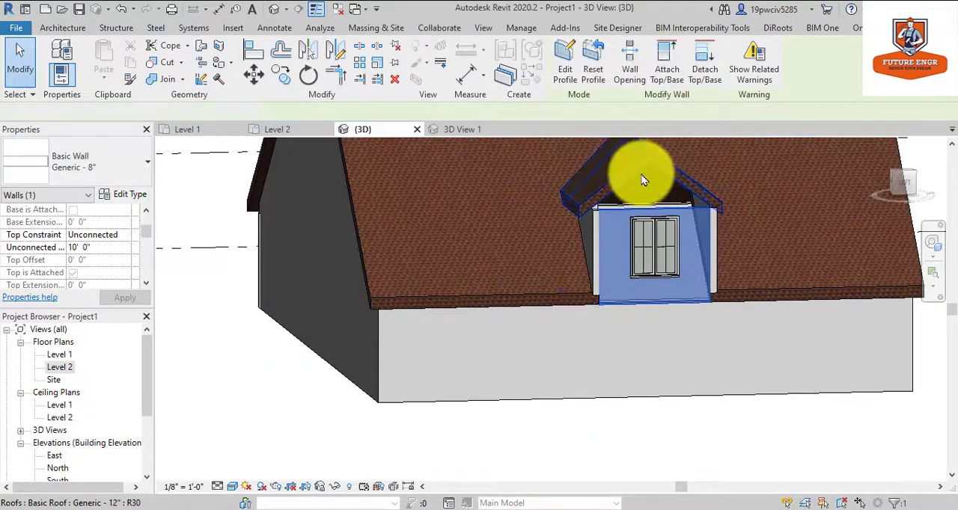
key(Escape)
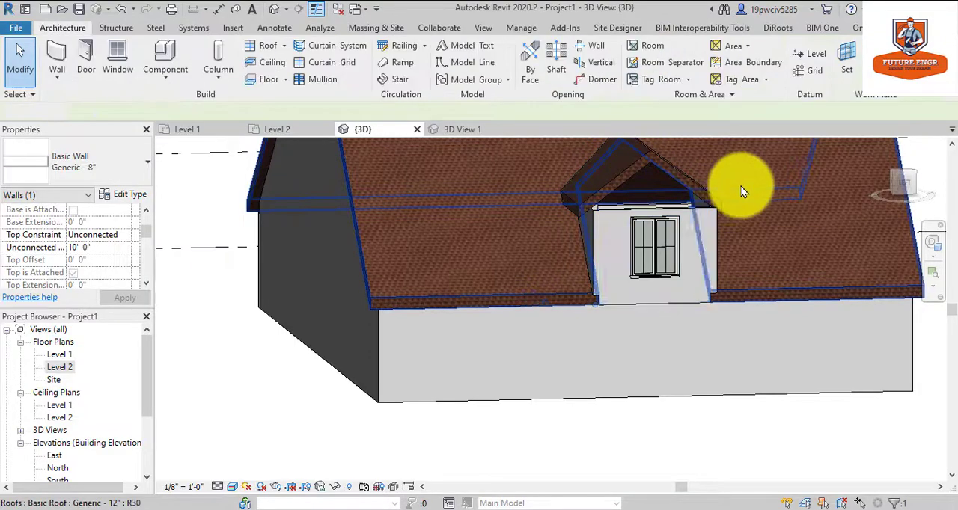
From the dormer's opposite side, retry attaching the front wall's top to the dormer roof by picking its side slope.
click(932, 243)
drag(699, 253, 554, 255)
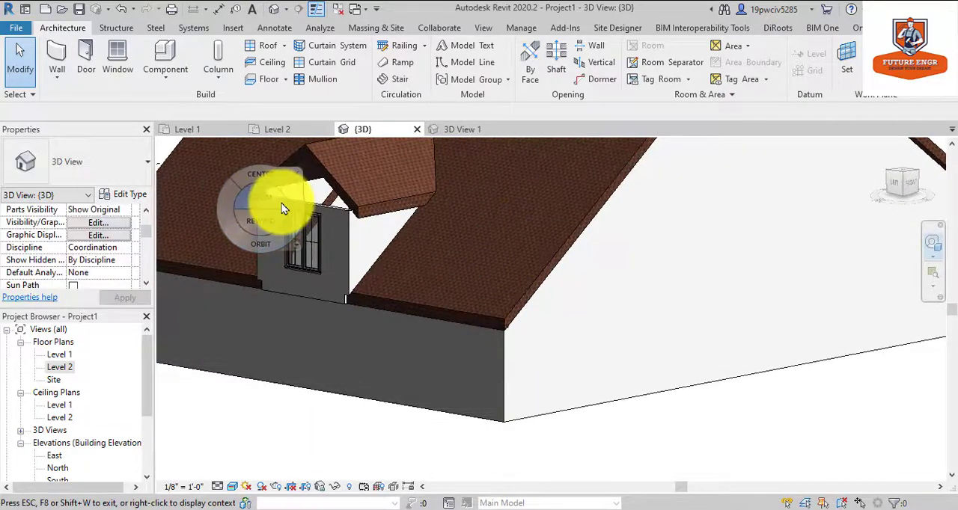
click(281, 203)
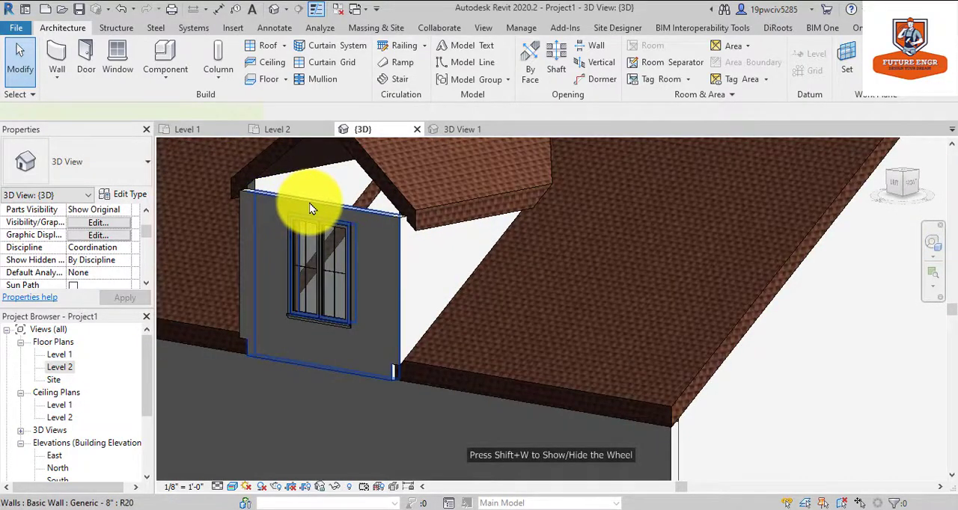
click(311, 208)
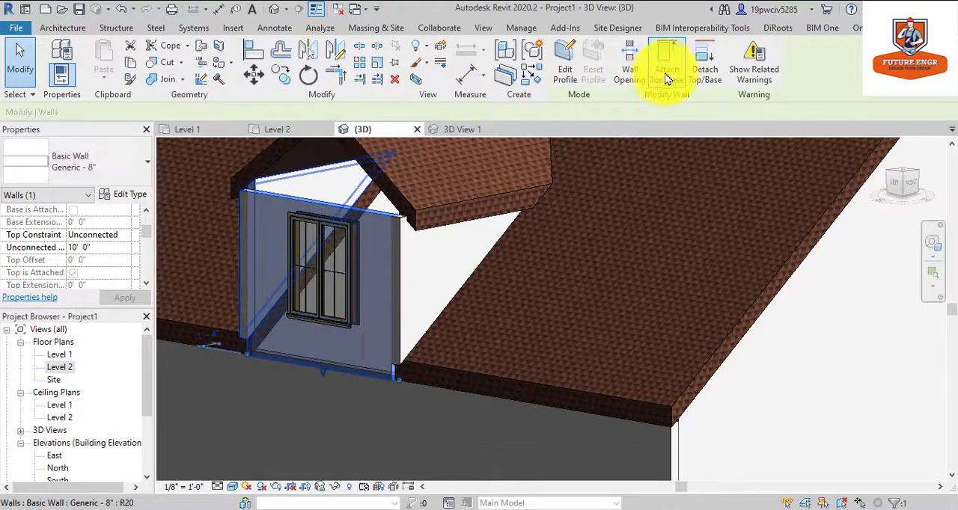
click(451, 208)
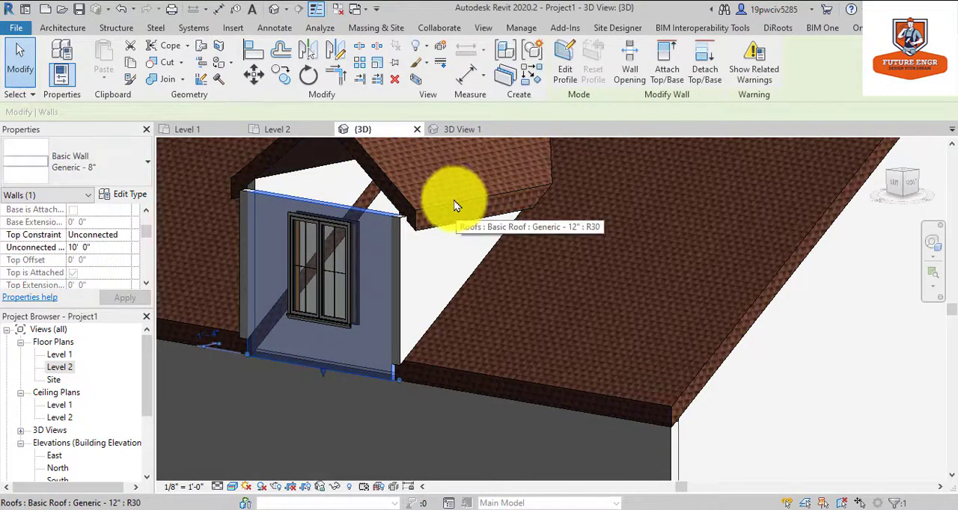
Try once more to attach the top of the dormer's front wall to the dormer roof, picking the roof's front edge.
click(667, 72)
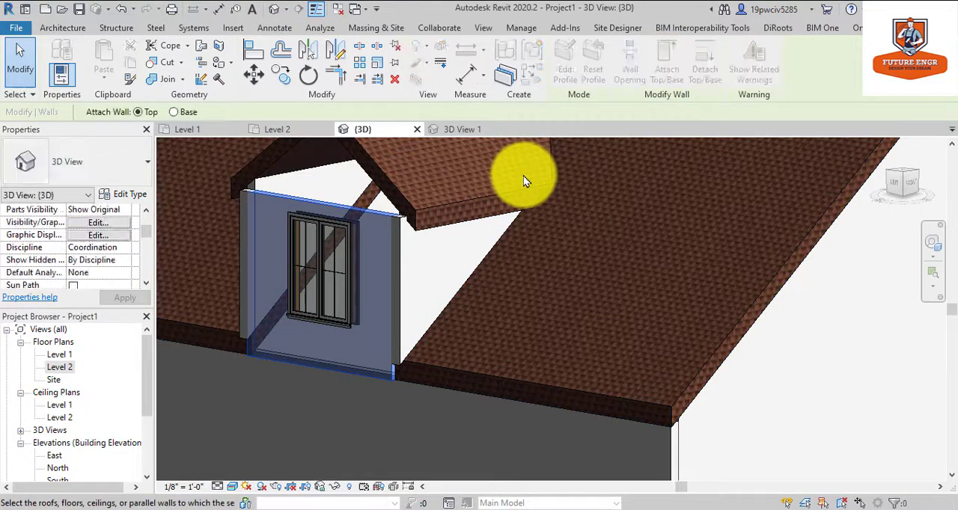
click(396, 204)
key(Escape)
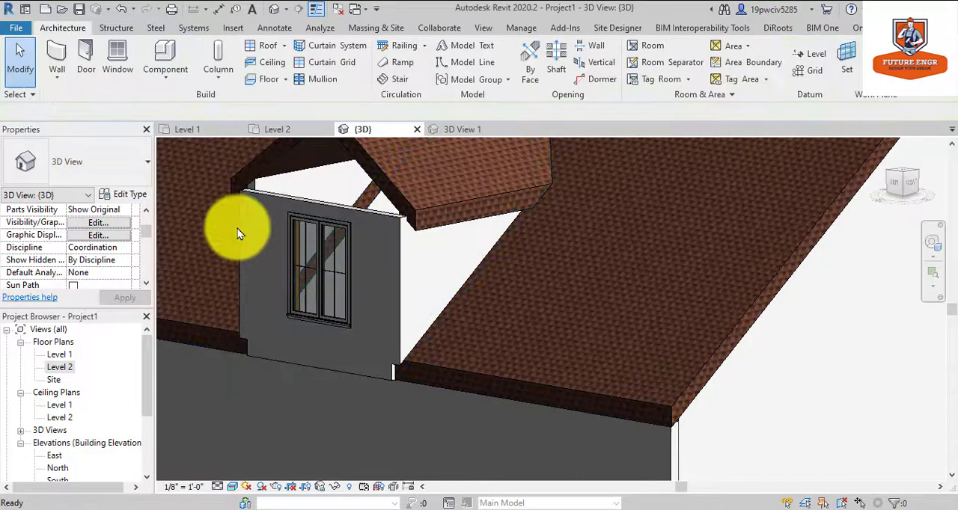
In the Level 2 floor plan, move the dormer's front wall slightly inward so it sits under the dormer roof.
scroll(242, 228, down, 5)
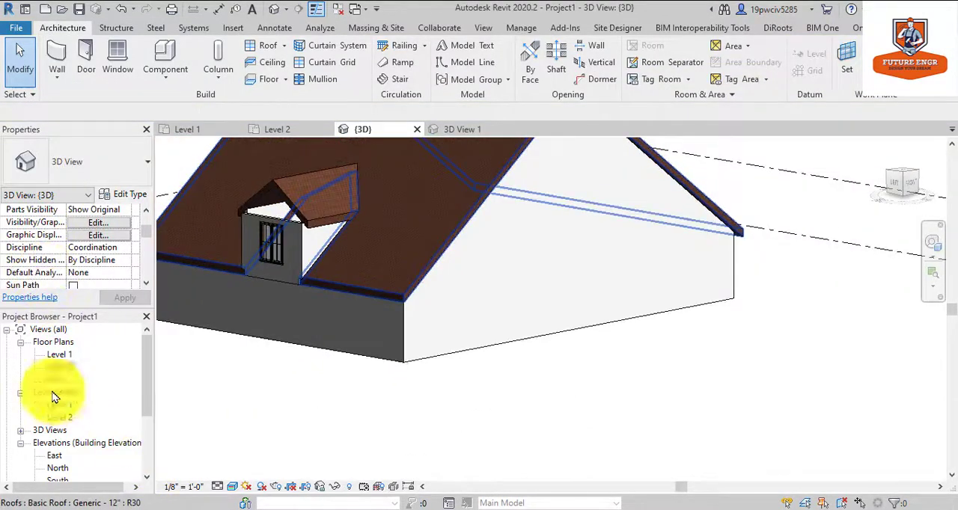
double_click(60, 367)
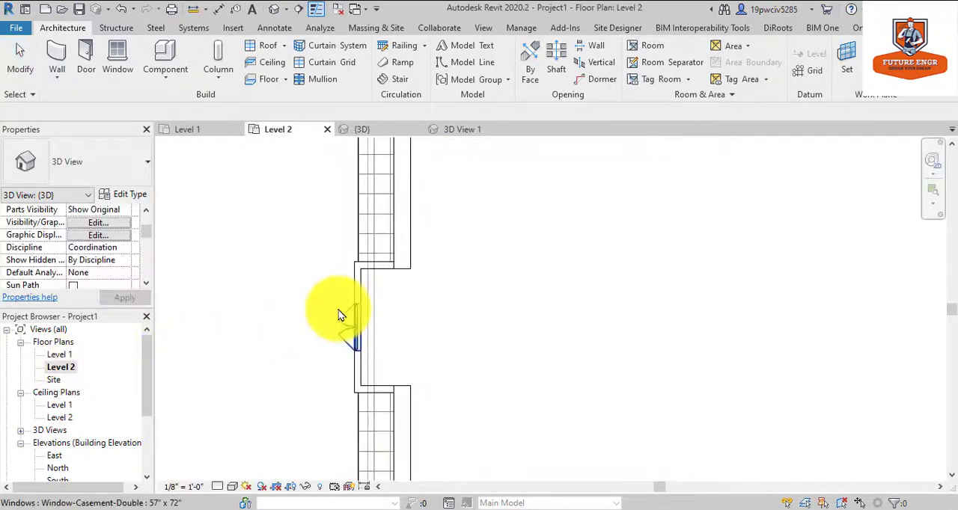
click(360, 284)
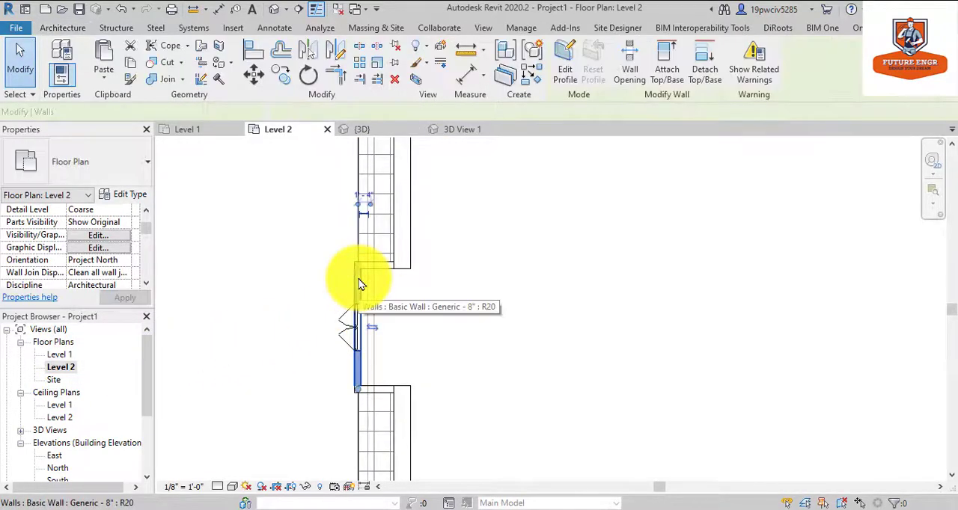
drag(359, 285, 418, 294)
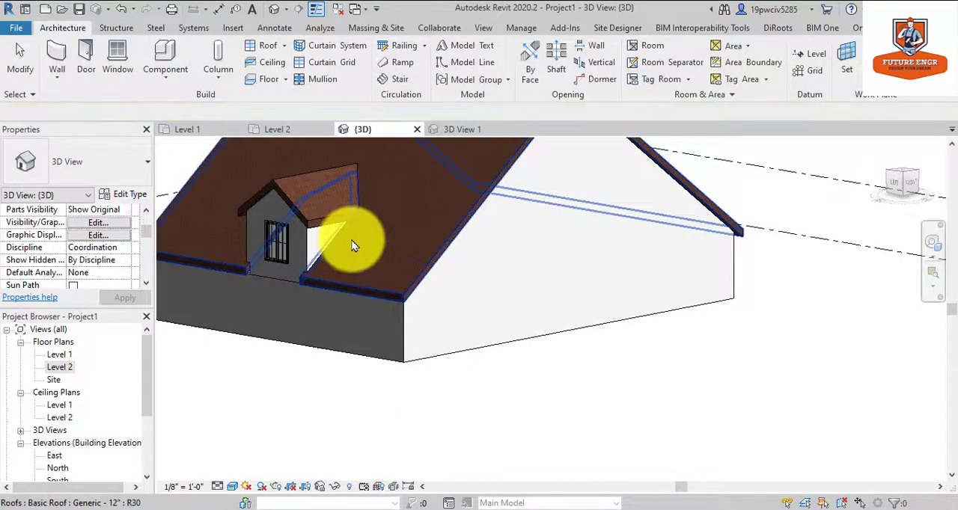
Examine the dormer's front wall against its roof and the whole building in the default 3D view.
scroll(246, 299, up, 6)
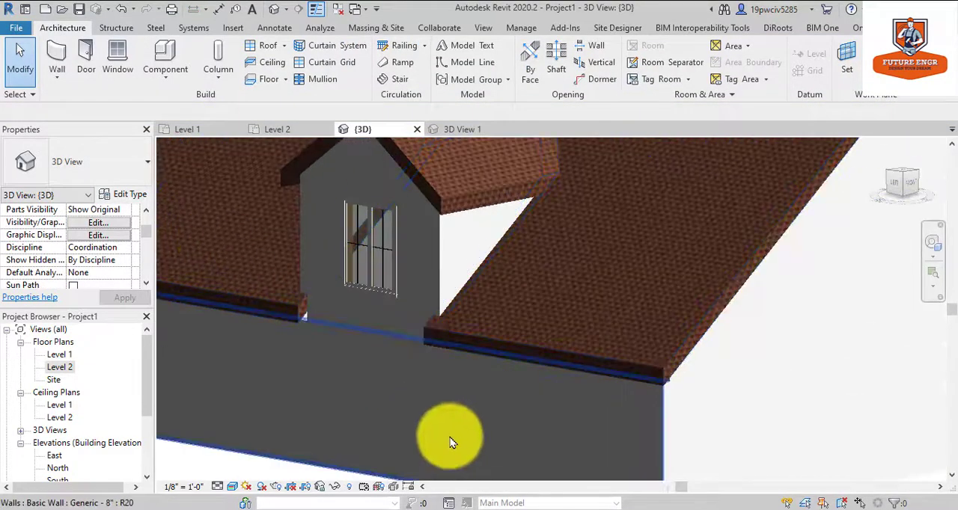
scroll(450, 442, down, 5)
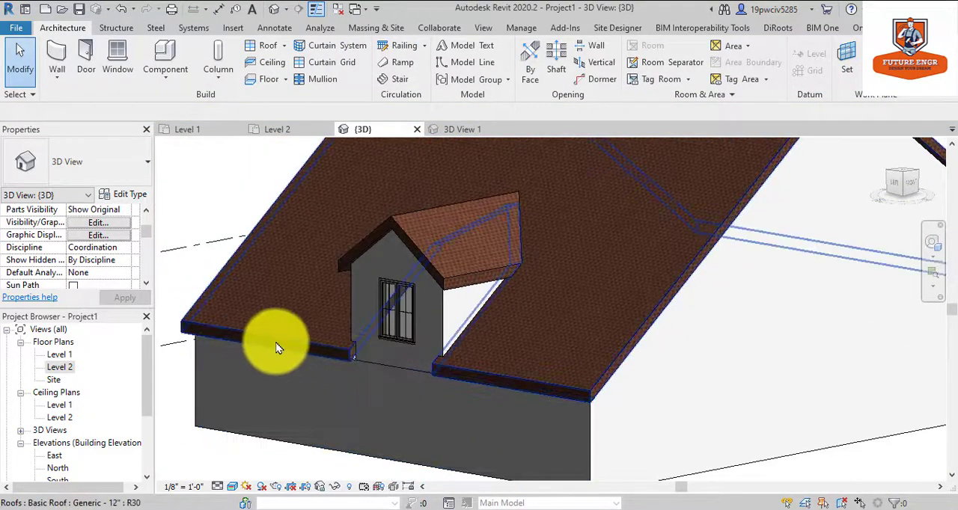
scroll(279, 344, down, 3)
scroll(828, 406, down, 2)
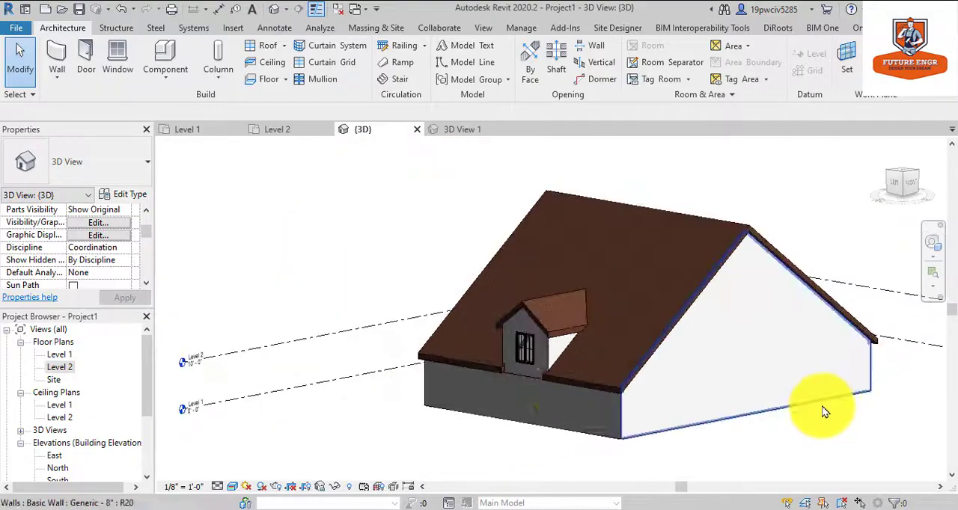
scroll(292, 357, down, 2)
scroll(593, 358, down, 2)
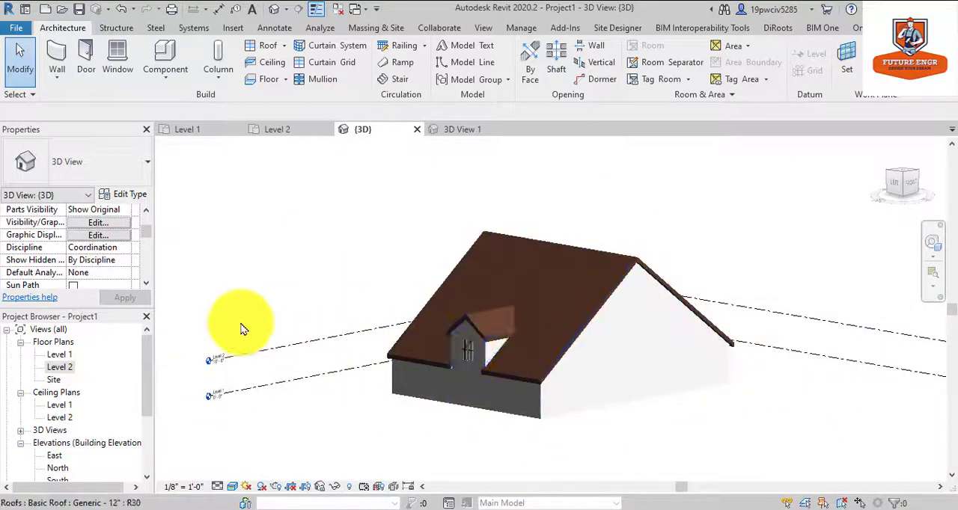
Create a perspective camera view from inside the building, looking toward the dormer and its window.
scroll(82, 395, down, 5)
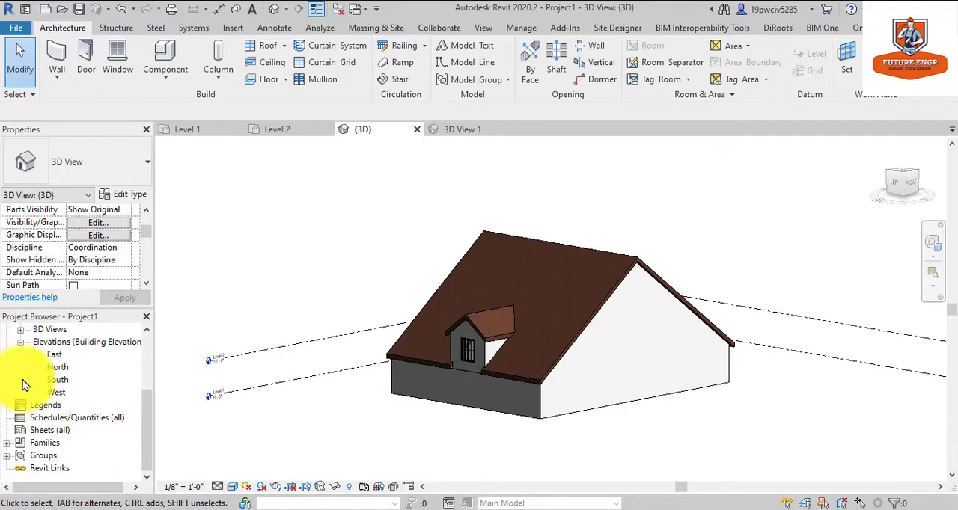
scroll(45, 393, up, 3)
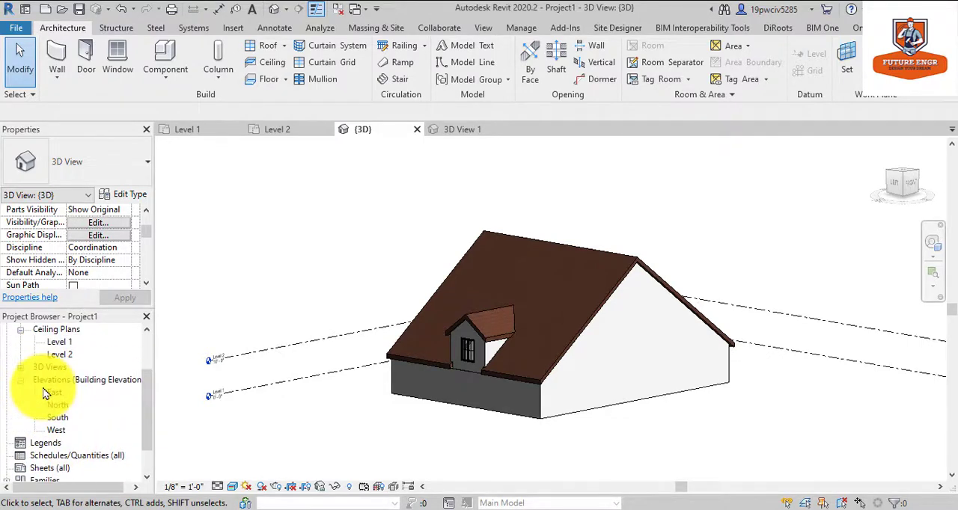
scroll(45, 392, down, 1)
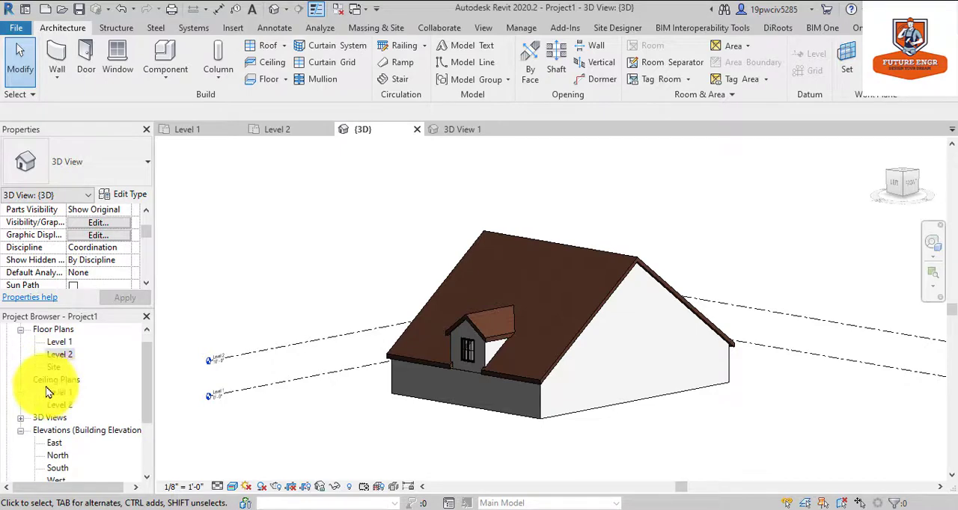
click(21, 418)
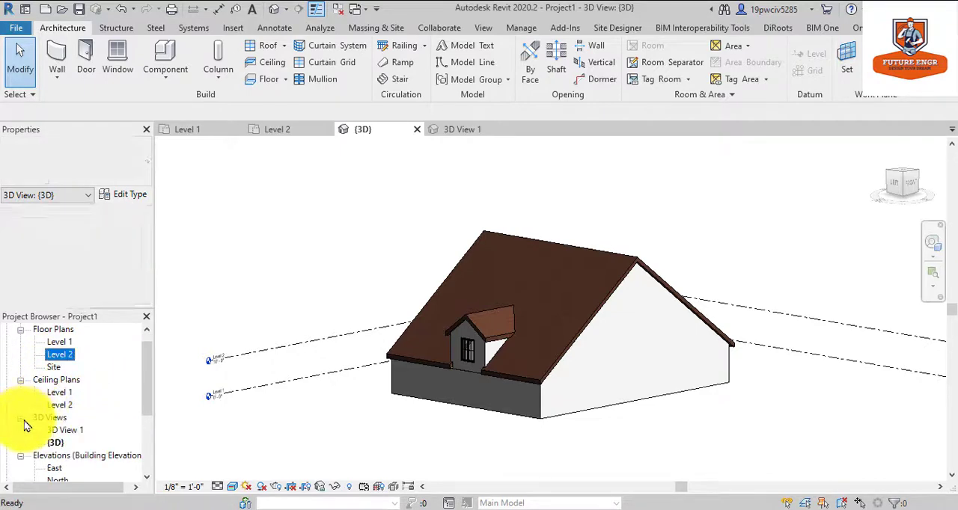
click(55, 428)
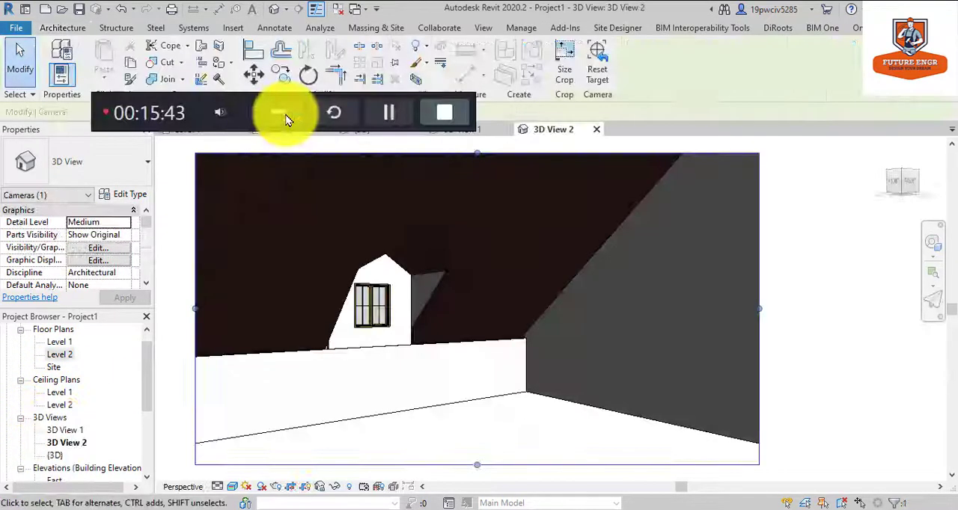
click(287, 119)
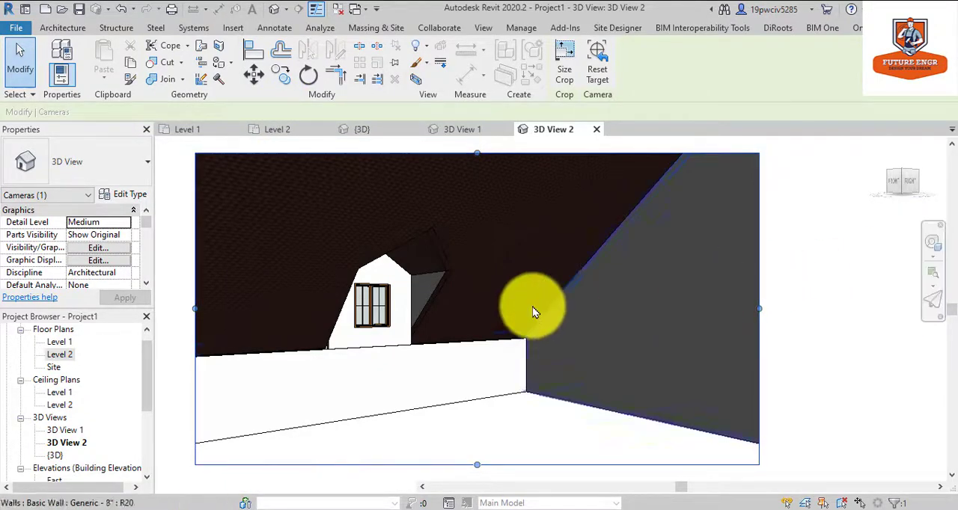
Inspect the dormer opening and window from the interior with the steering wheel in the camera view.
click(933, 244)
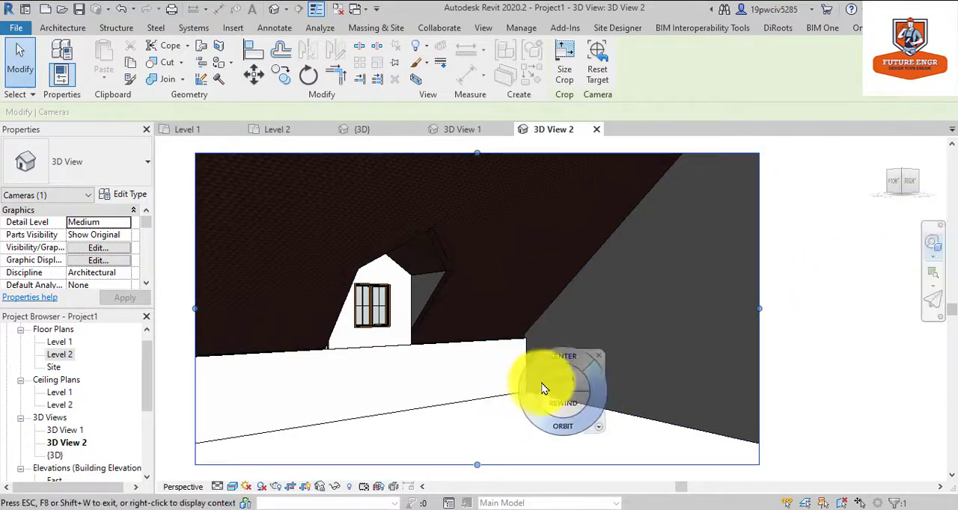
mouse_move(535, 382)
mouse_down()
mouse_move(438, 356)
mouse_move(384, 369)
mouse_move(524, 367)
mouse_move(510, 330)
mouse_move(490, 318)
mouse_move(444, 333)
mouse_move(428, 361)
mouse_move(385, 364)
mouse_move(546, 378)
mouse_move(551, 367)
mouse_move(354, 342)
mouse_up()
scroll(336, 307, up, 5)
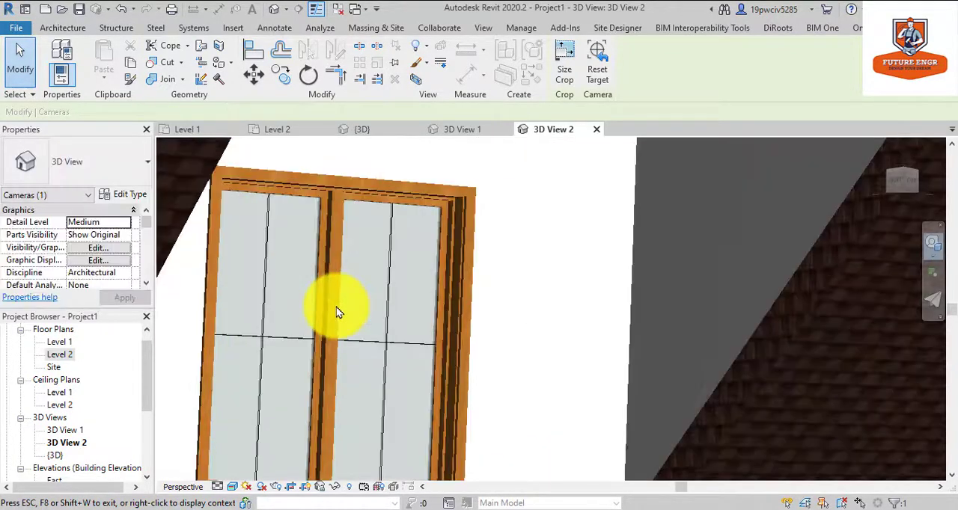
scroll(337, 307, down, 5)
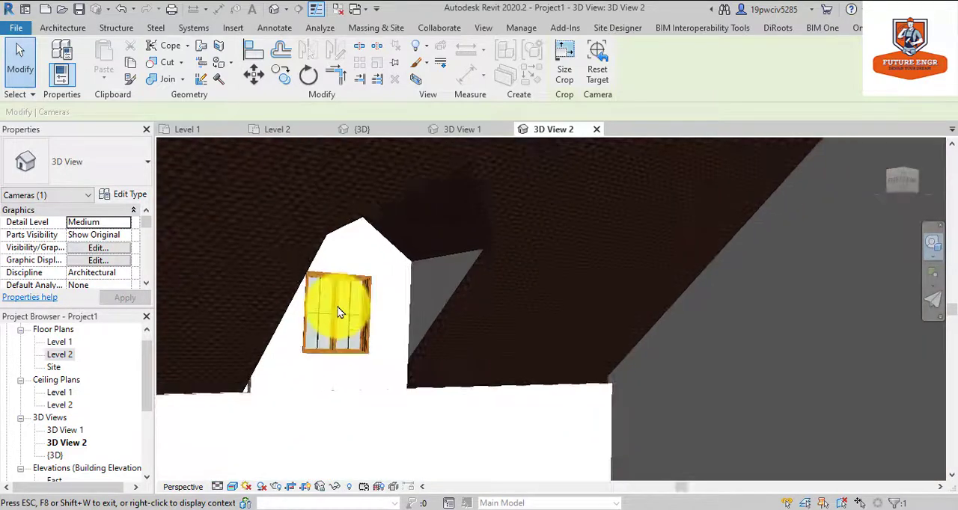
key(Escape)
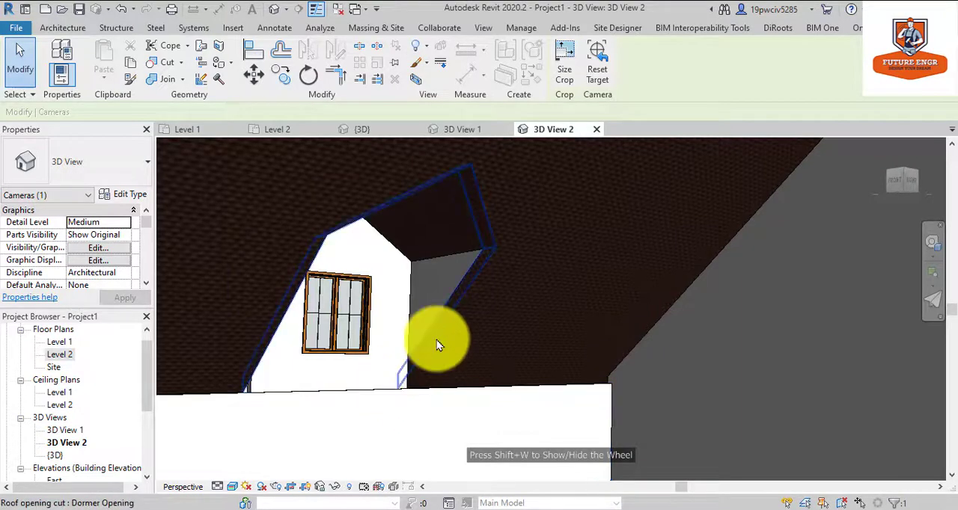
scroll(436, 339, down, 5)
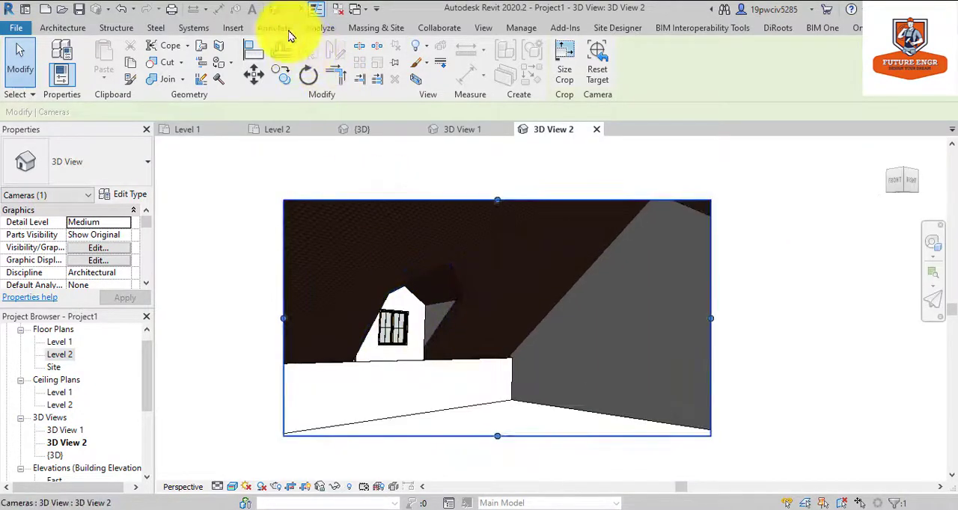
Return to the default 3D view and examine the dormer's wall, window and roof from outside.
click(362, 128)
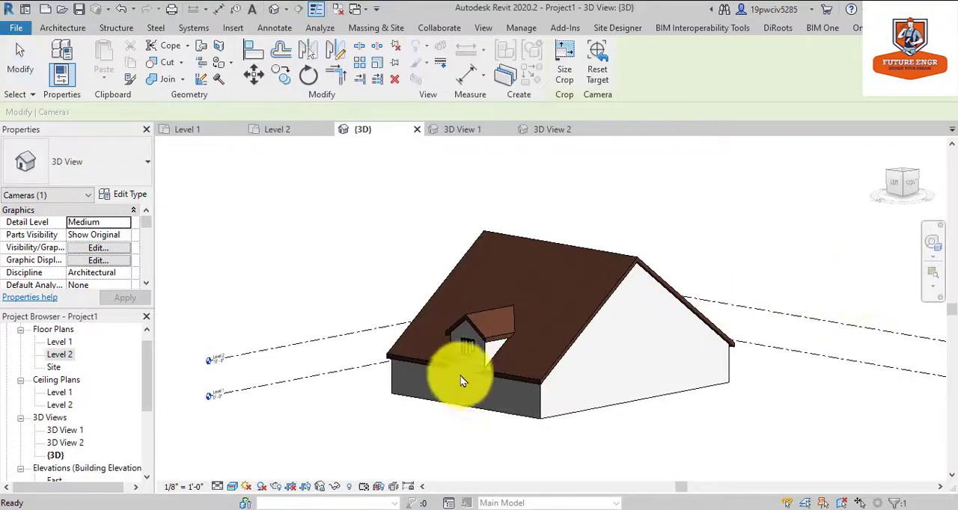
scroll(461, 376, up, 8)
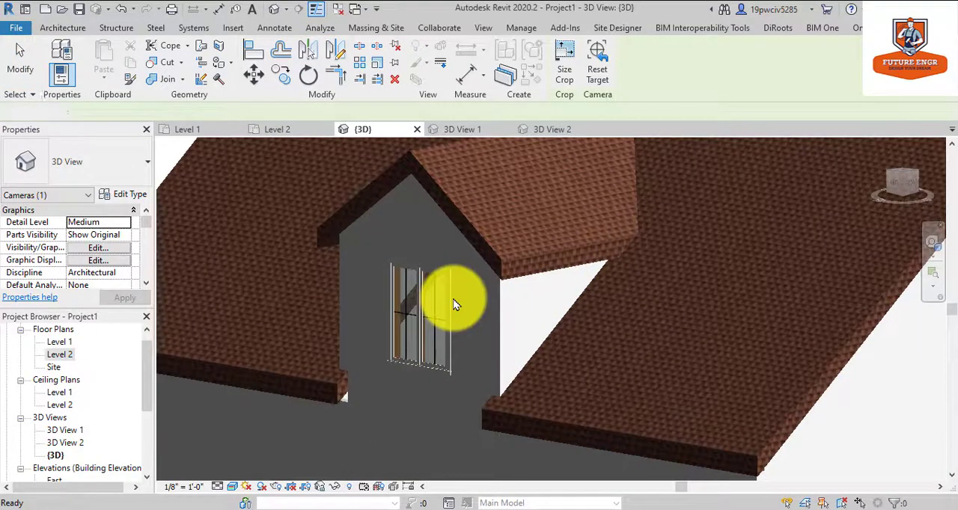
scroll(445, 300, down, 3)
scroll(399, 213, up, 5)
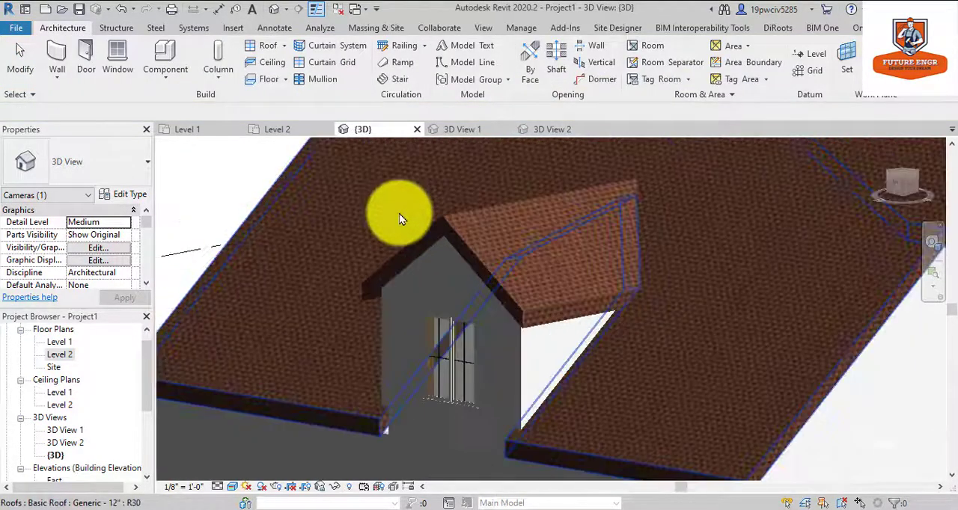
scroll(399, 213, down, 4)
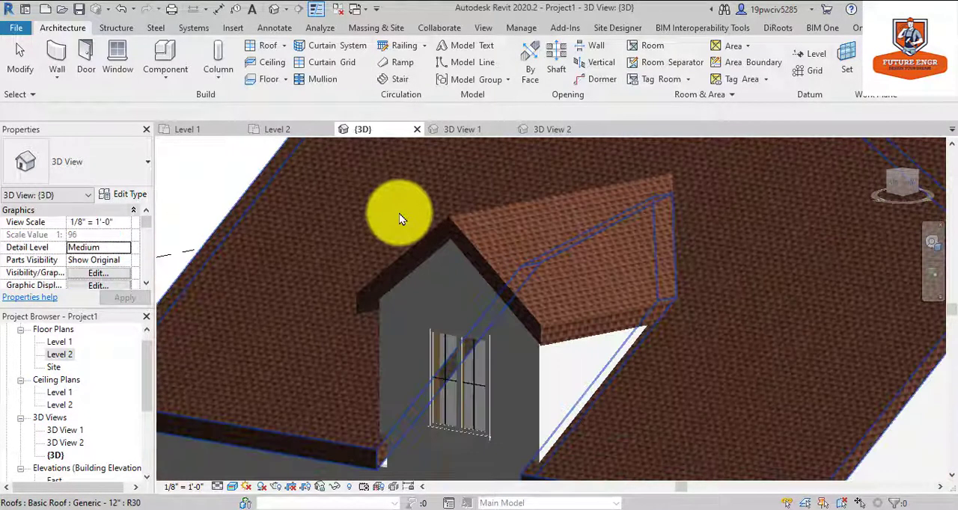
scroll(643, 285, down, 2)
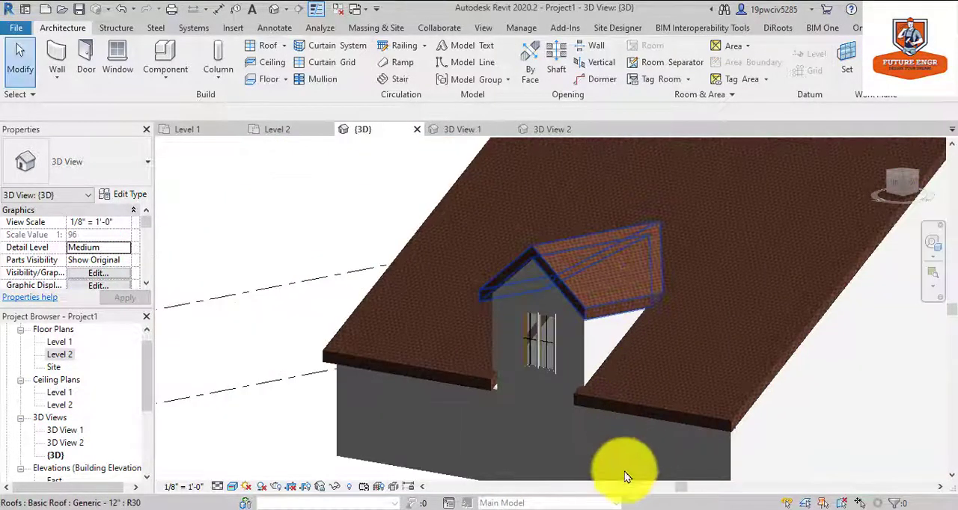